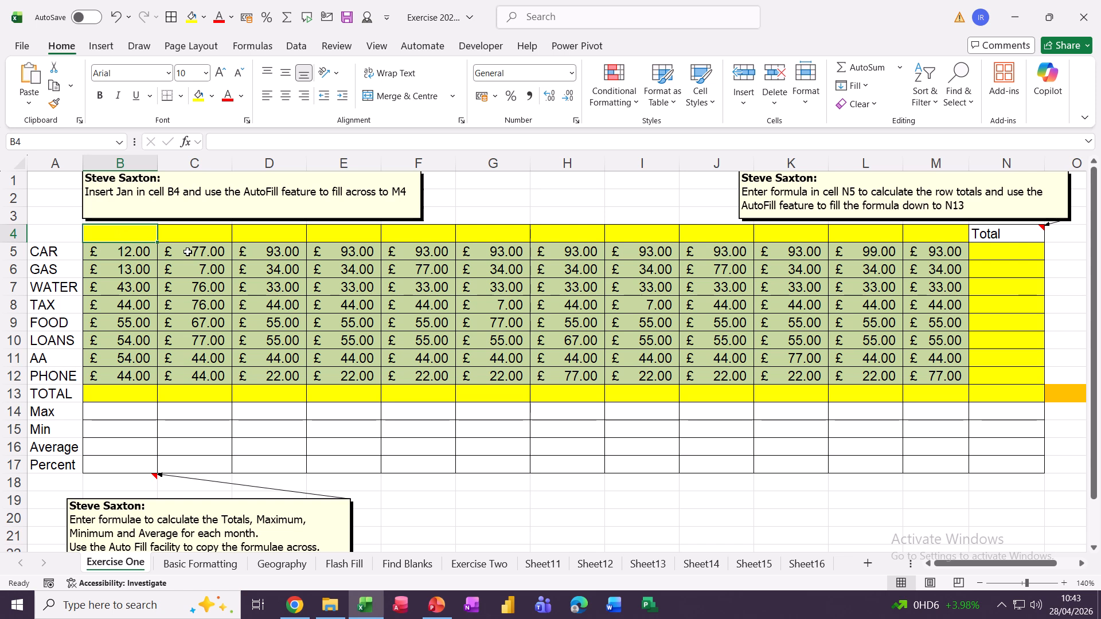
Enter Jan in B4 and AutoFill the month headings across to Dec in M4.
text(Jan)
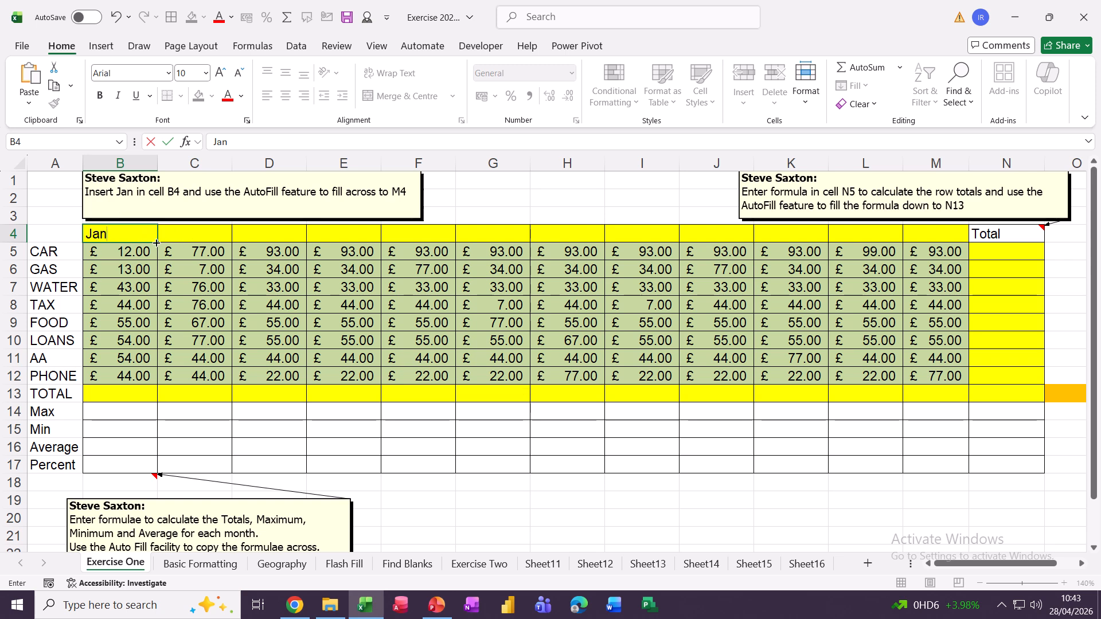
drag(156, 243, 950, 262)
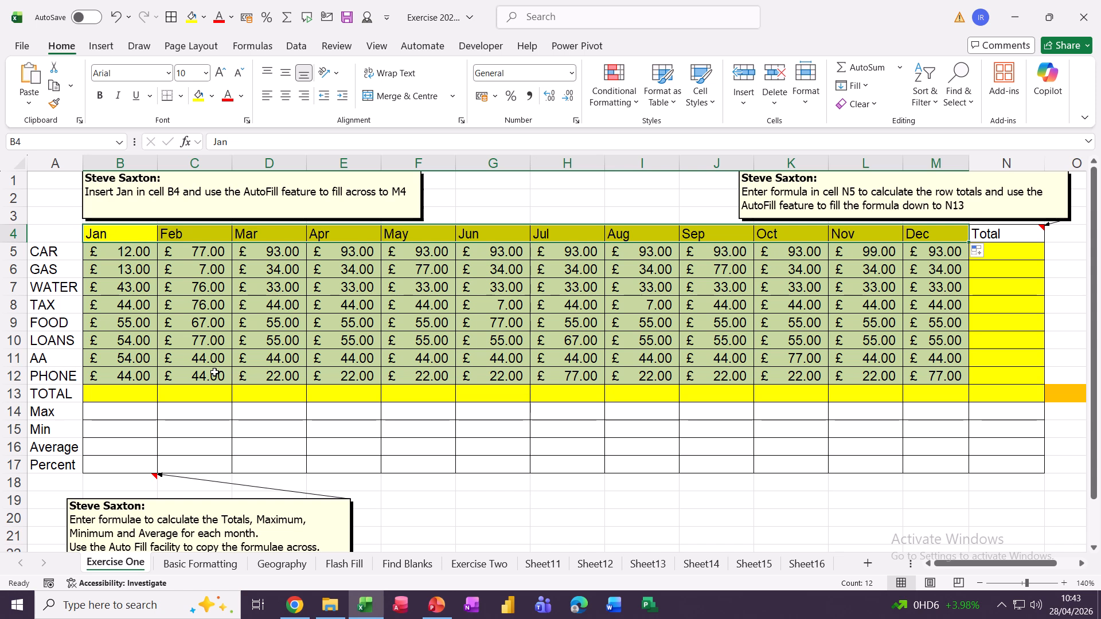
AutoSum January's expenses in B13 and copy the monthly total across row 13.
click(113, 397)
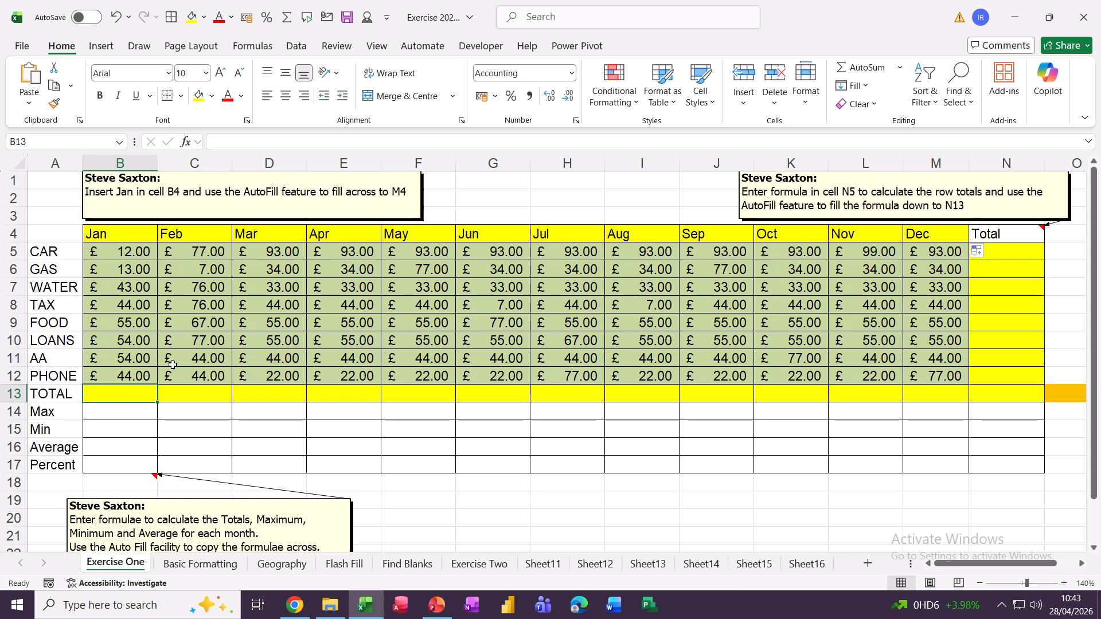
click(855, 68)
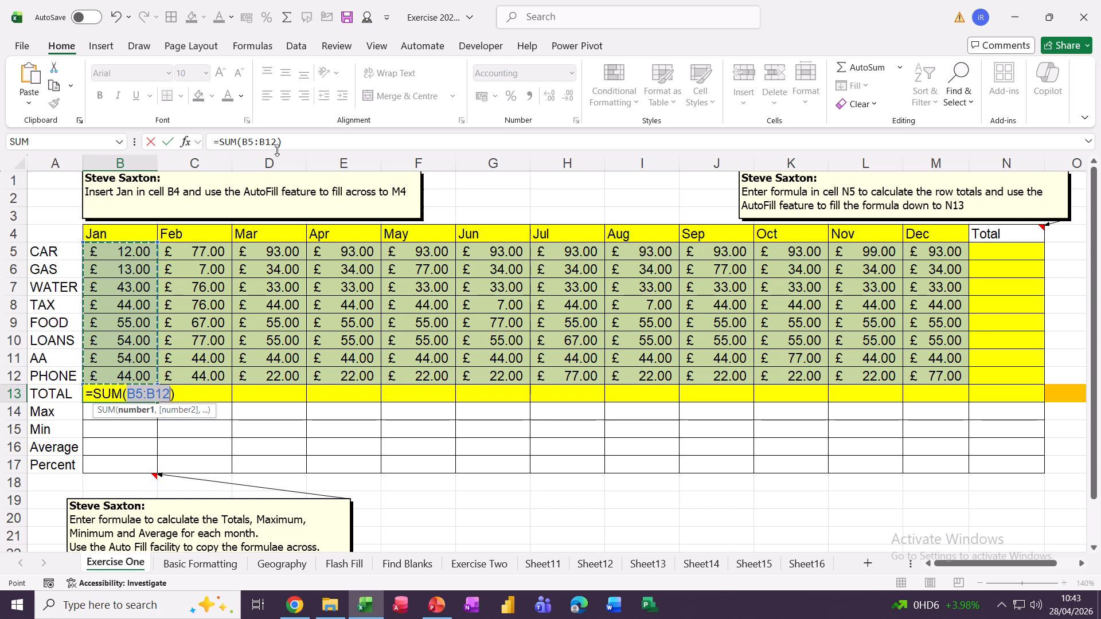
click(167, 144)
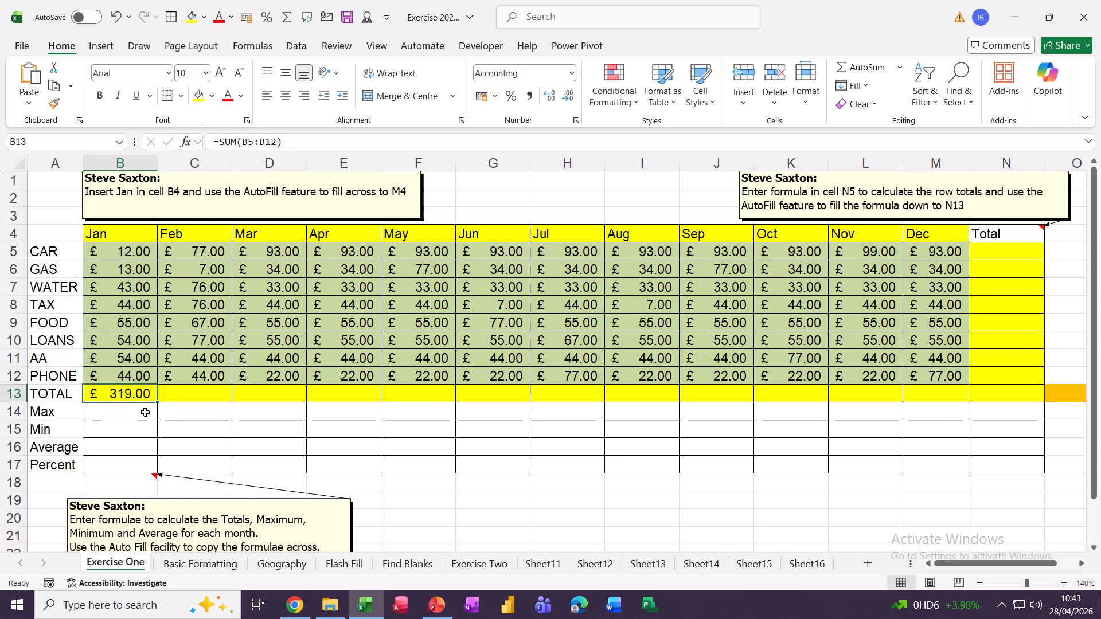
drag(155, 405, 1019, 410)
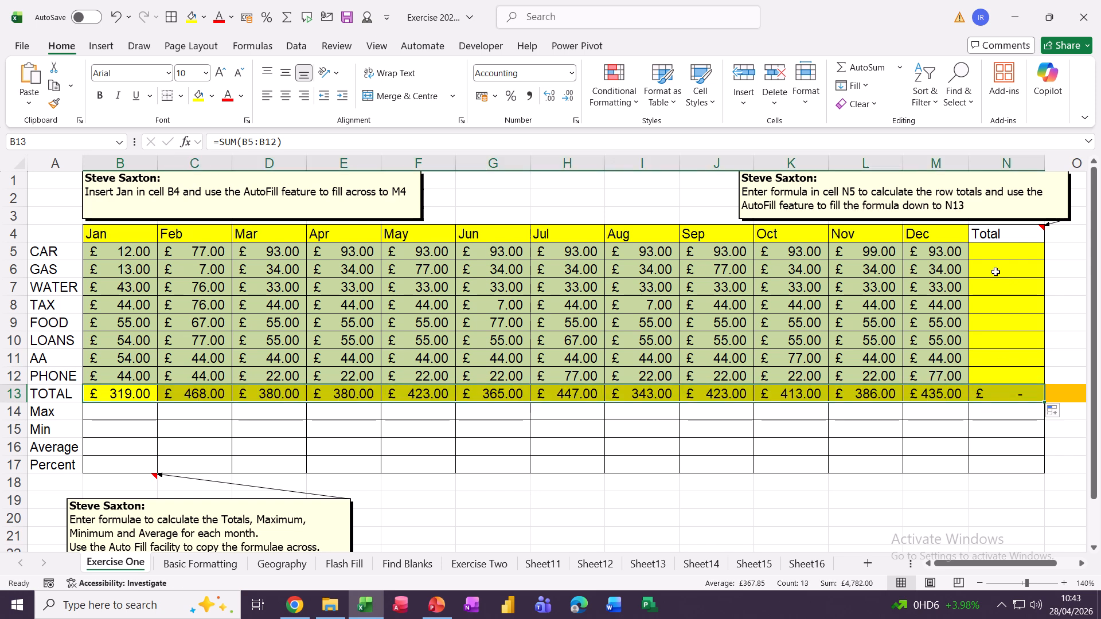
AutoSum the CAR row in N5 and copy the row totals down column N.
click(996, 252)
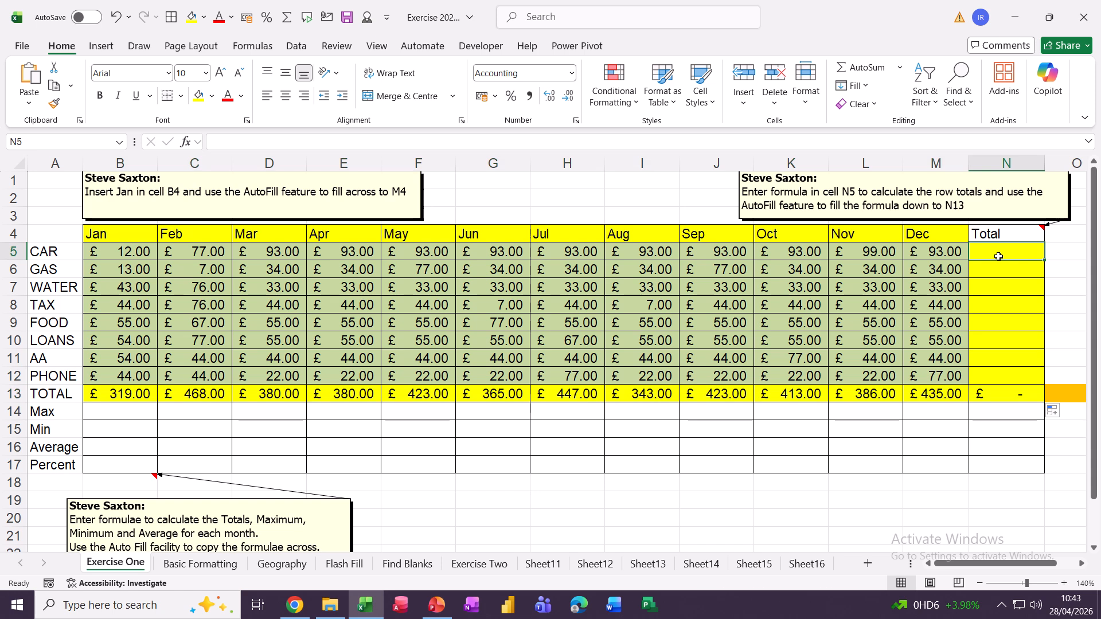
click(863, 68)
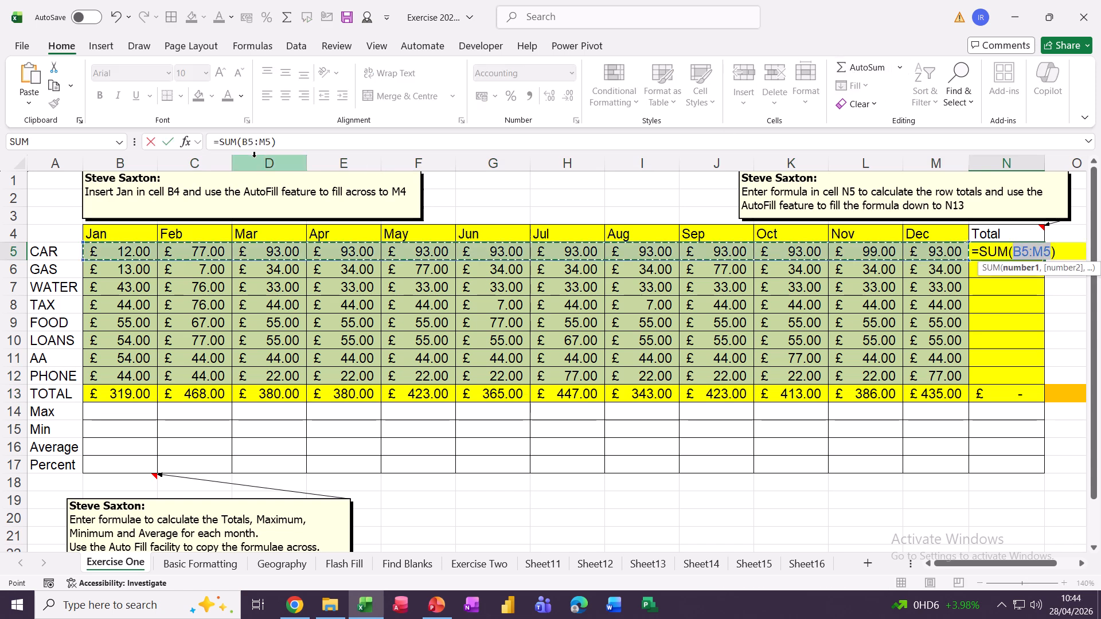
click(167, 143)
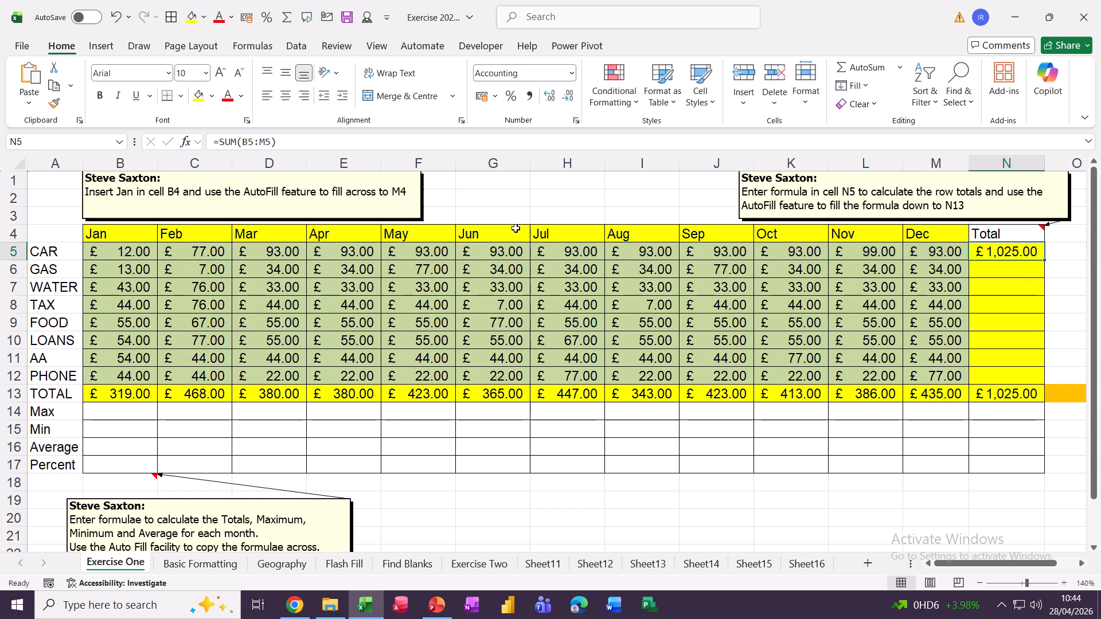
double_click(1045, 262)
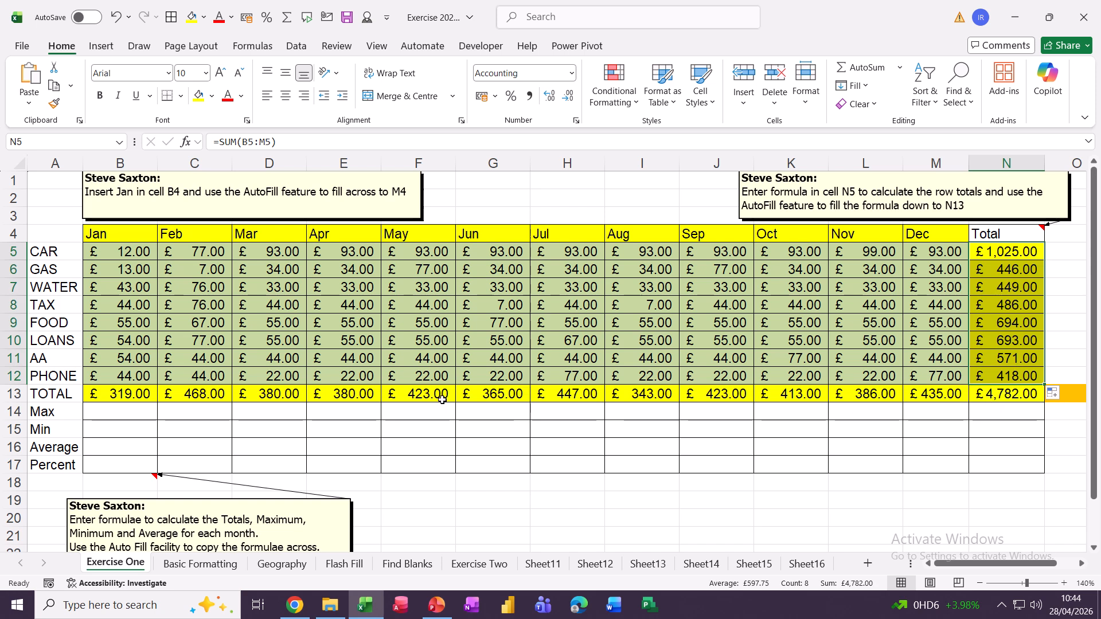
Insert a MAX formula in B14, correcting its range to B5:B12 for £55.00.
click(109, 416)
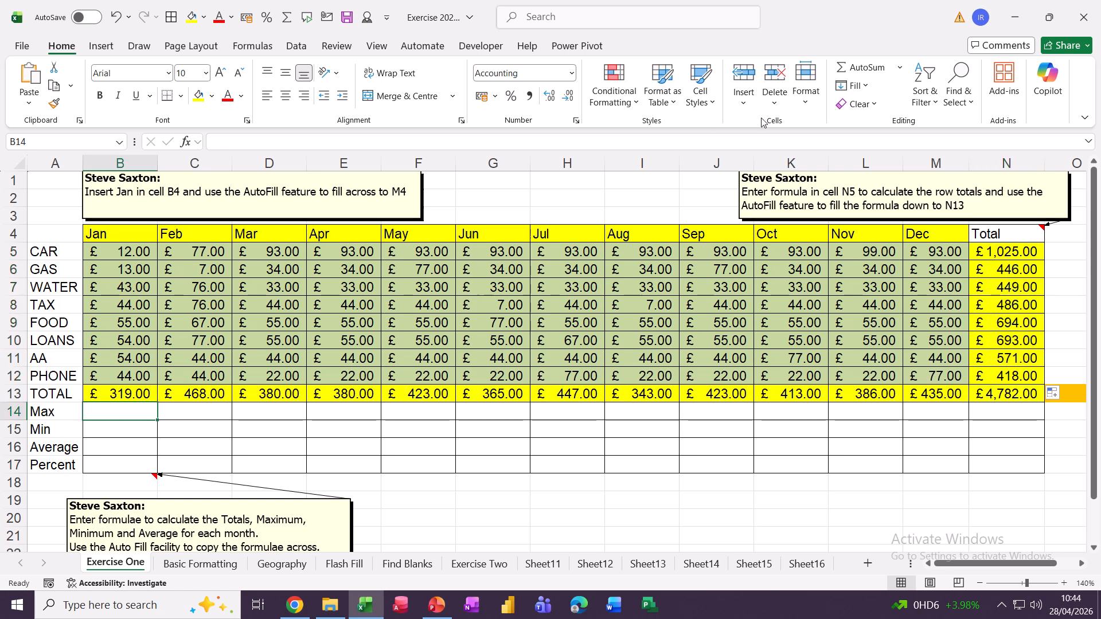
click(905, 71)
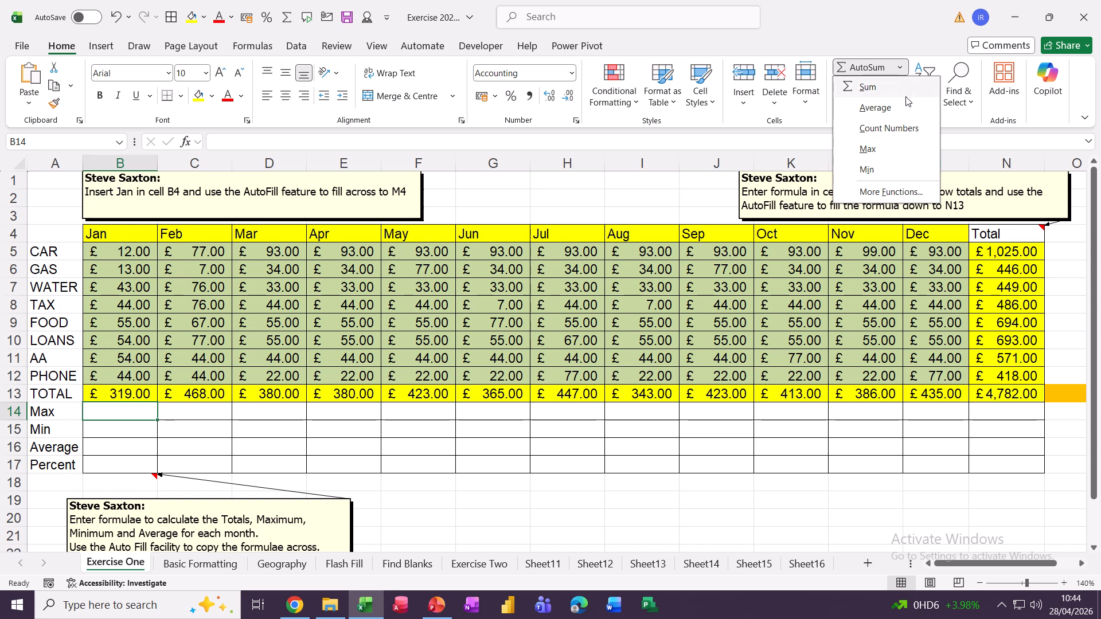
click(868, 149)
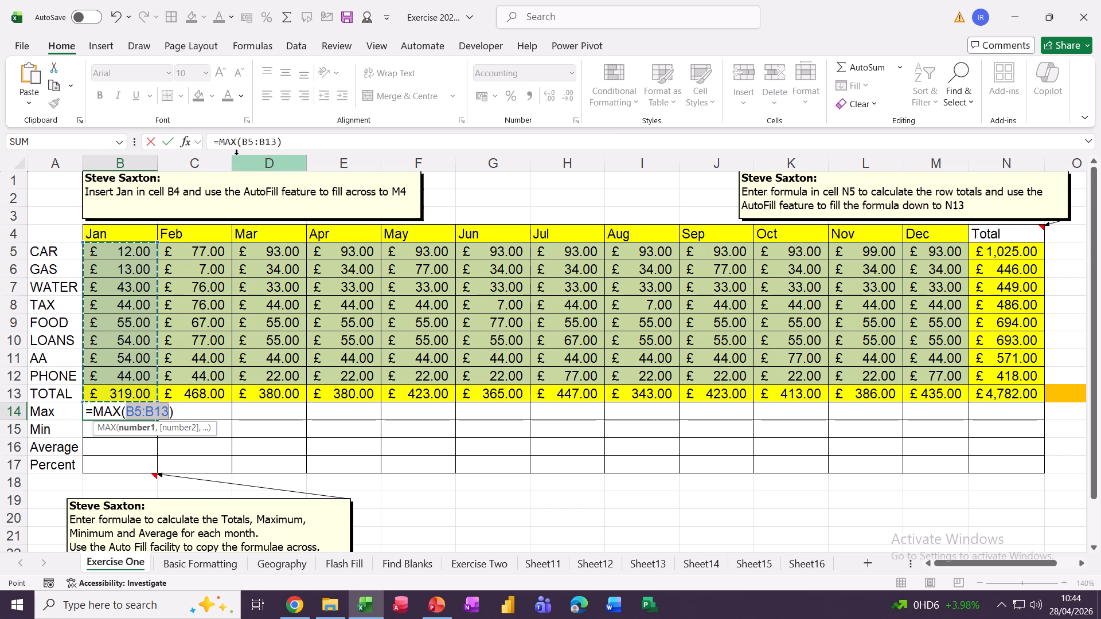
click(290, 144)
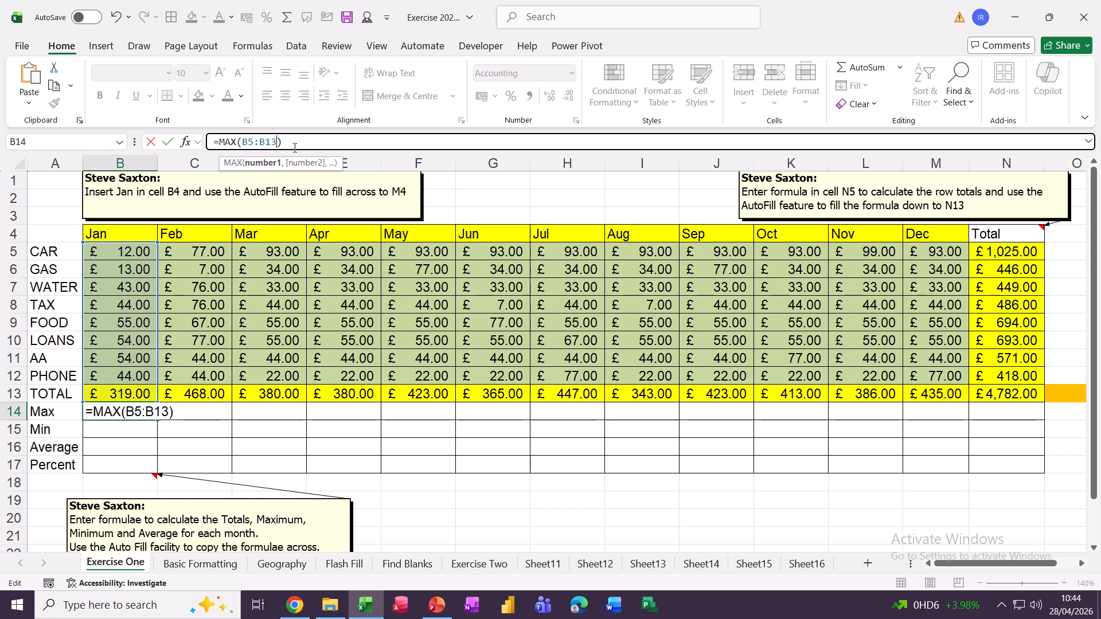
key(Left)
key(BackSpace)
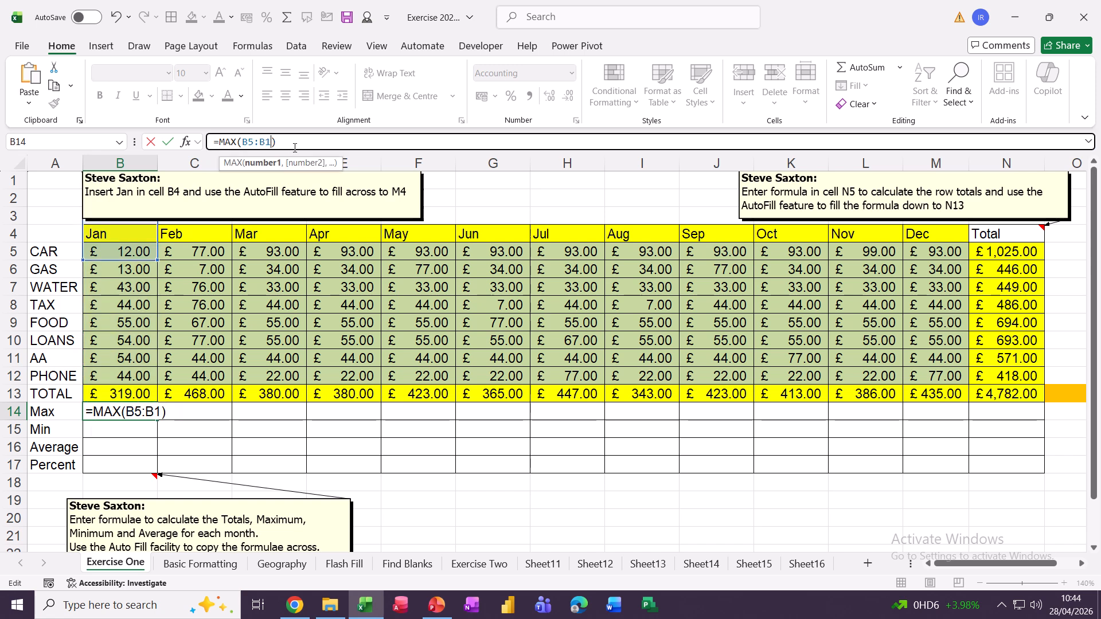
text(2)
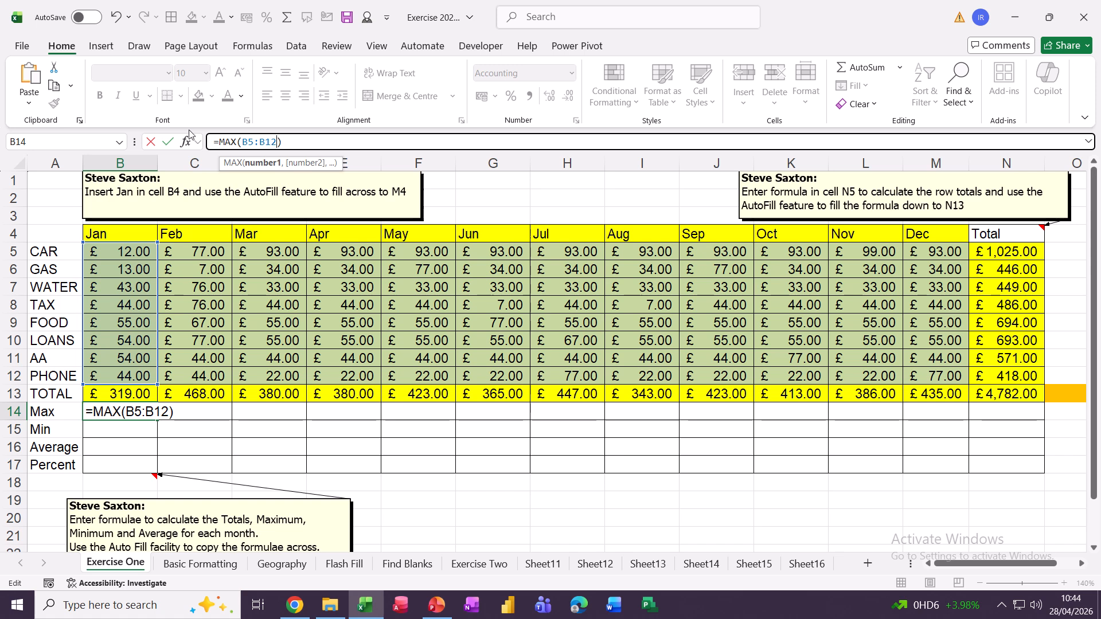
click(168, 143)
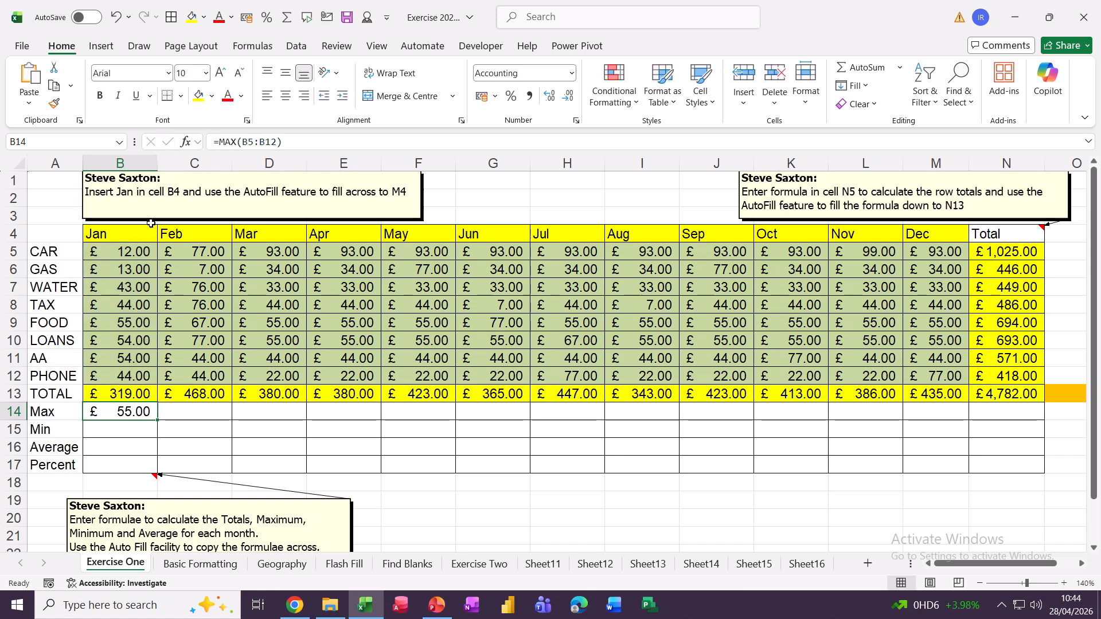
Insert a MIN formula in B15 and start correcting its range to B5:B12.
click(124, 433)
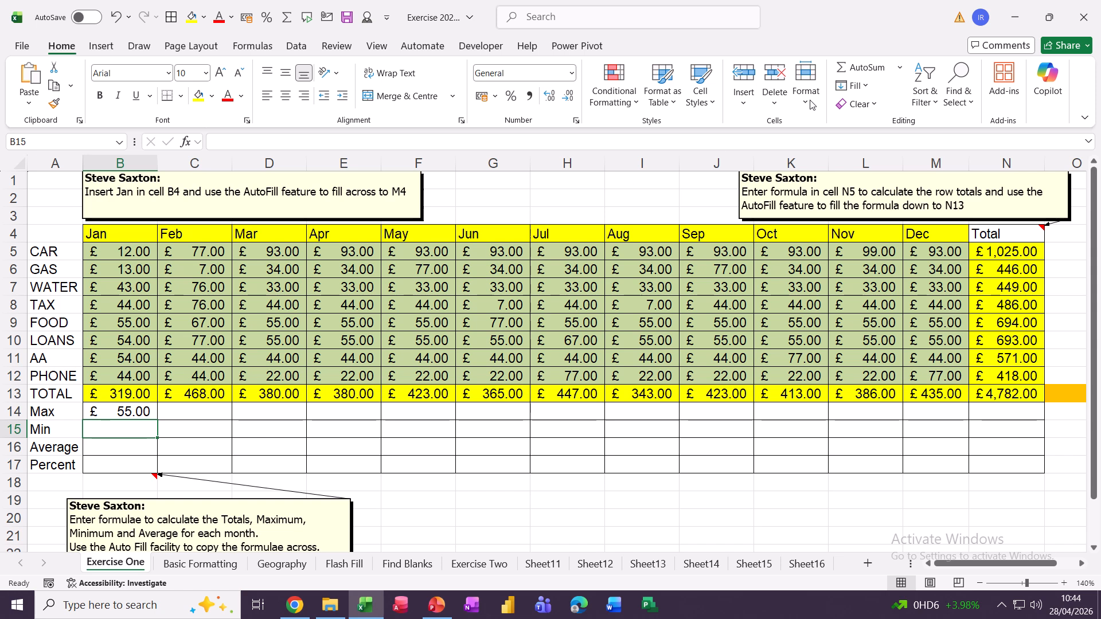
click(901, 69)
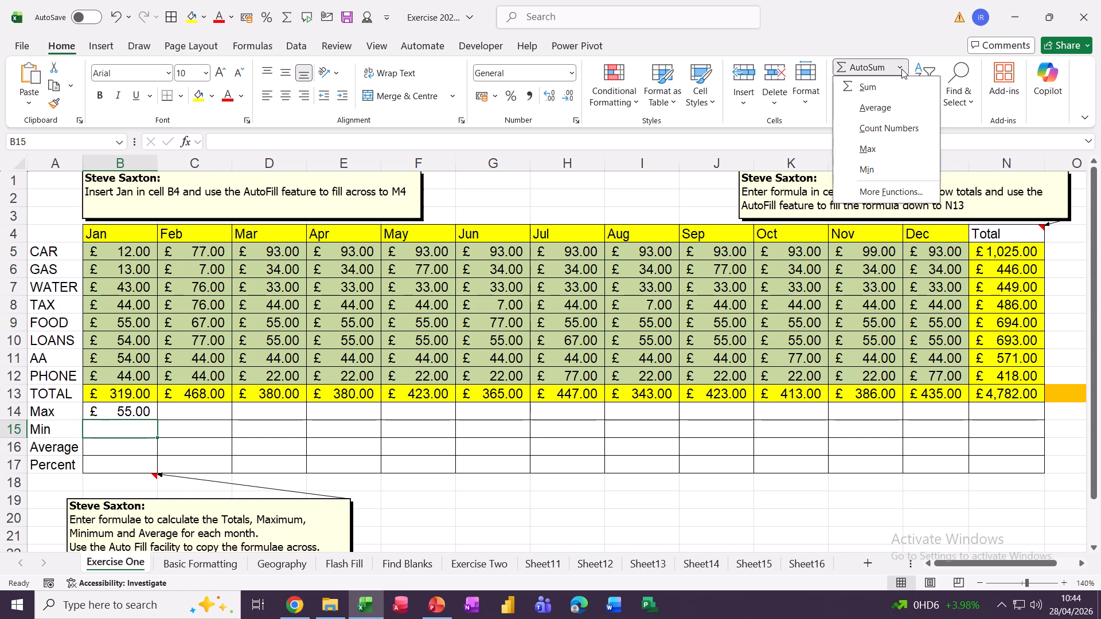
click(866, 170)
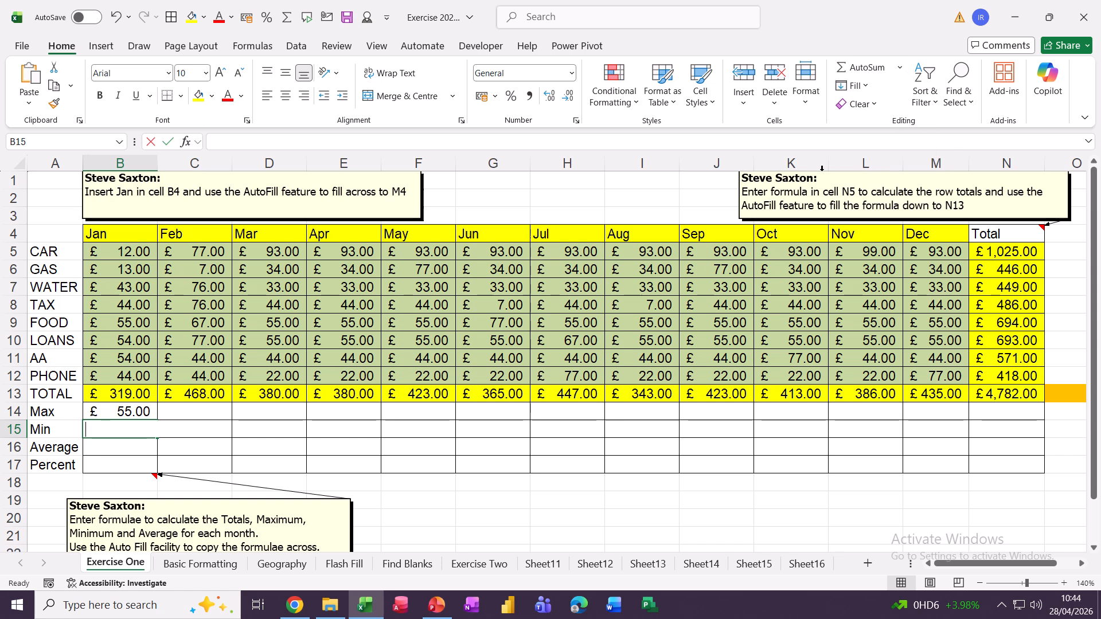
click(278, 143)
key(BackSpace)
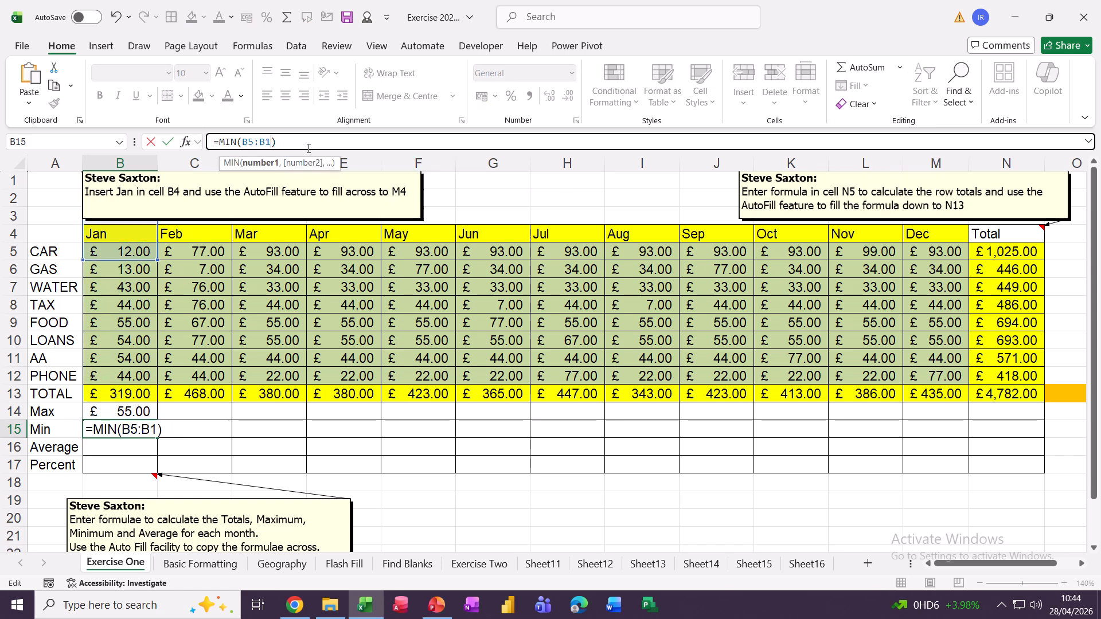
Confirm =MIN(B5:B12), add =AVERAGE(B5:B12) in B16, and fill rows 14–16 across to column N.
text(2)
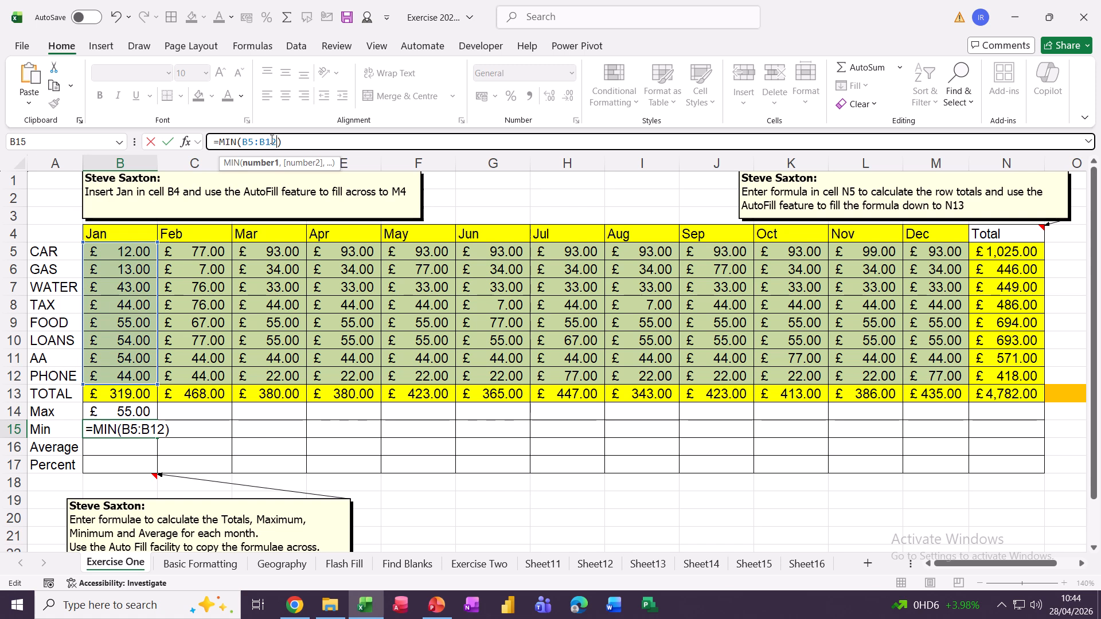
click(168, 142)
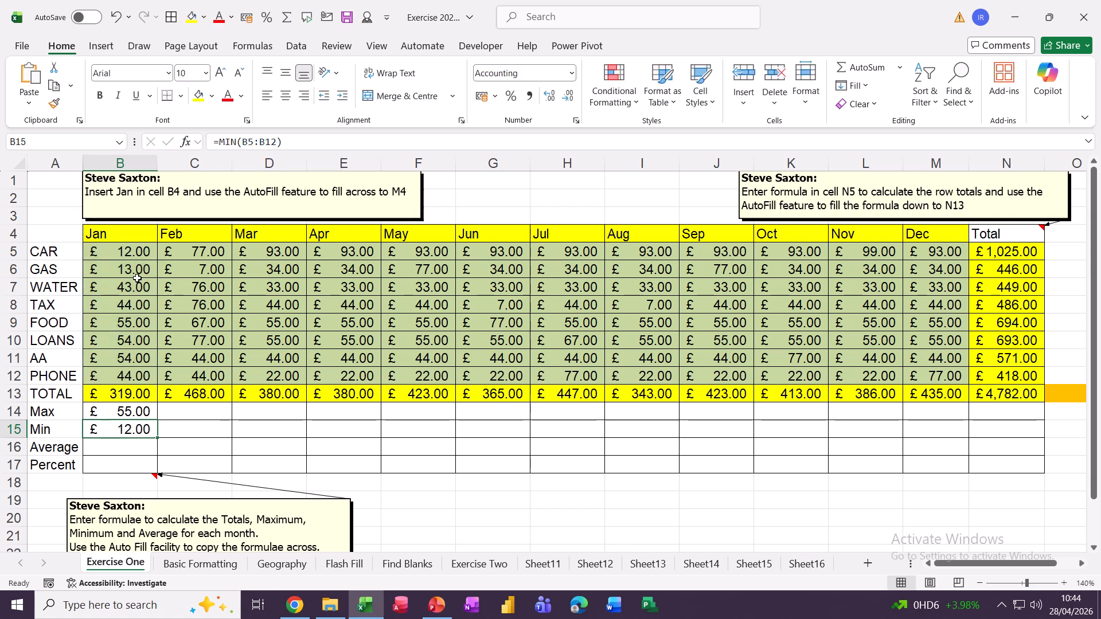
click(112, 450)
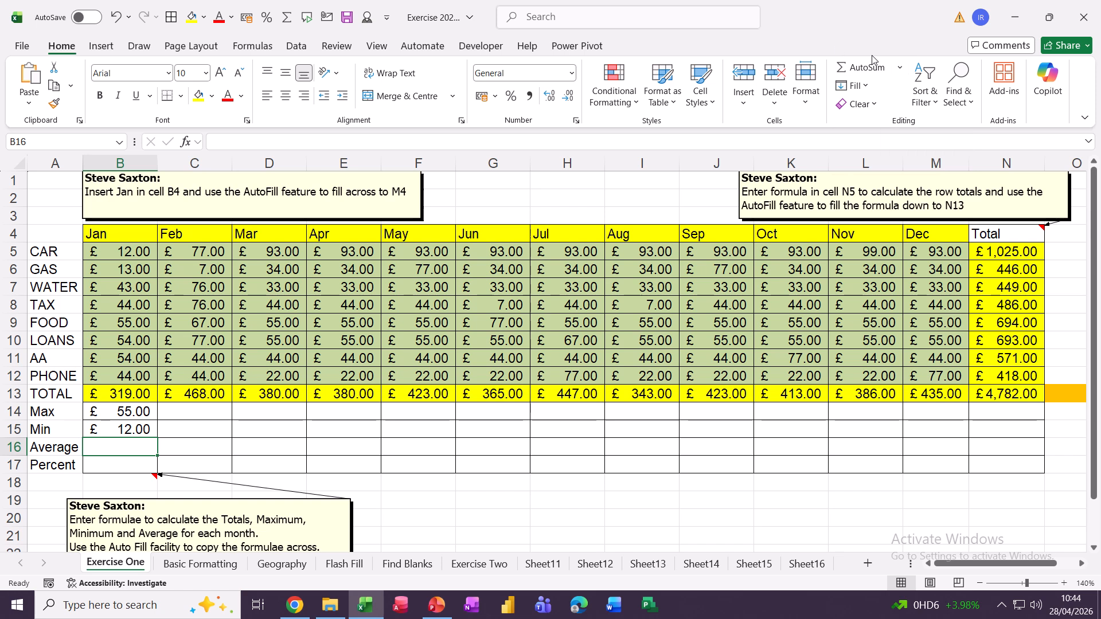
click(900, 69)
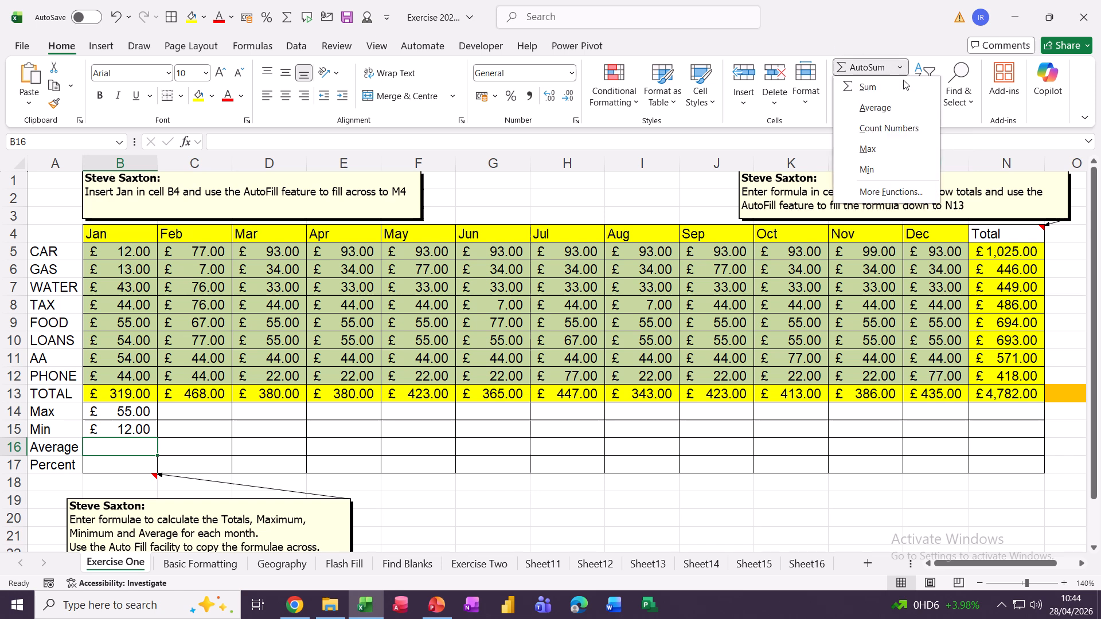
click(874, 109)
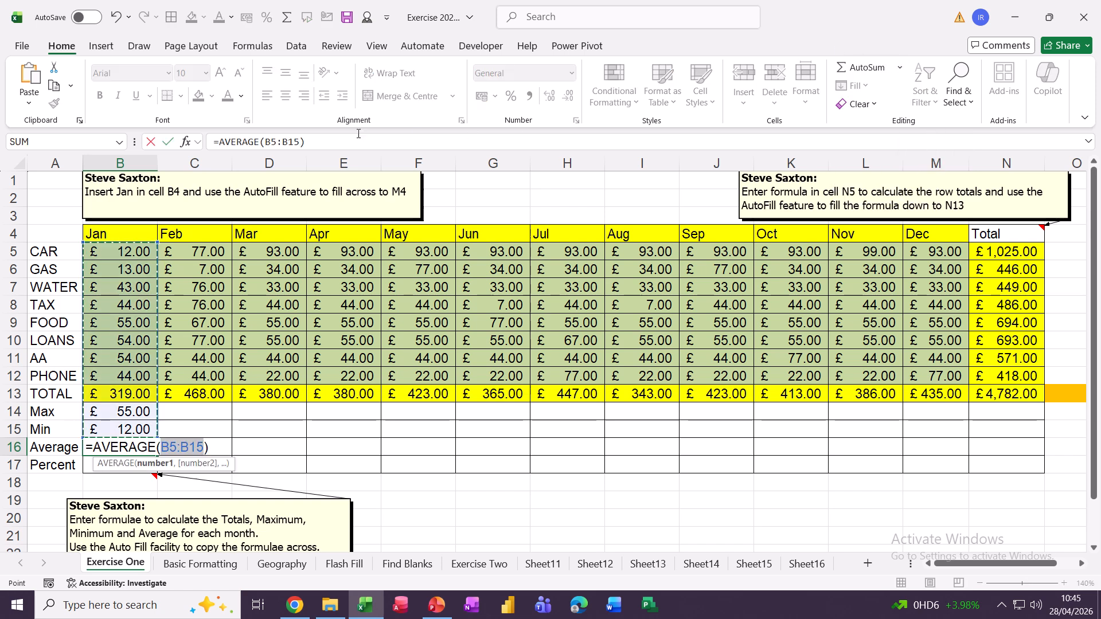
click(300, 142)
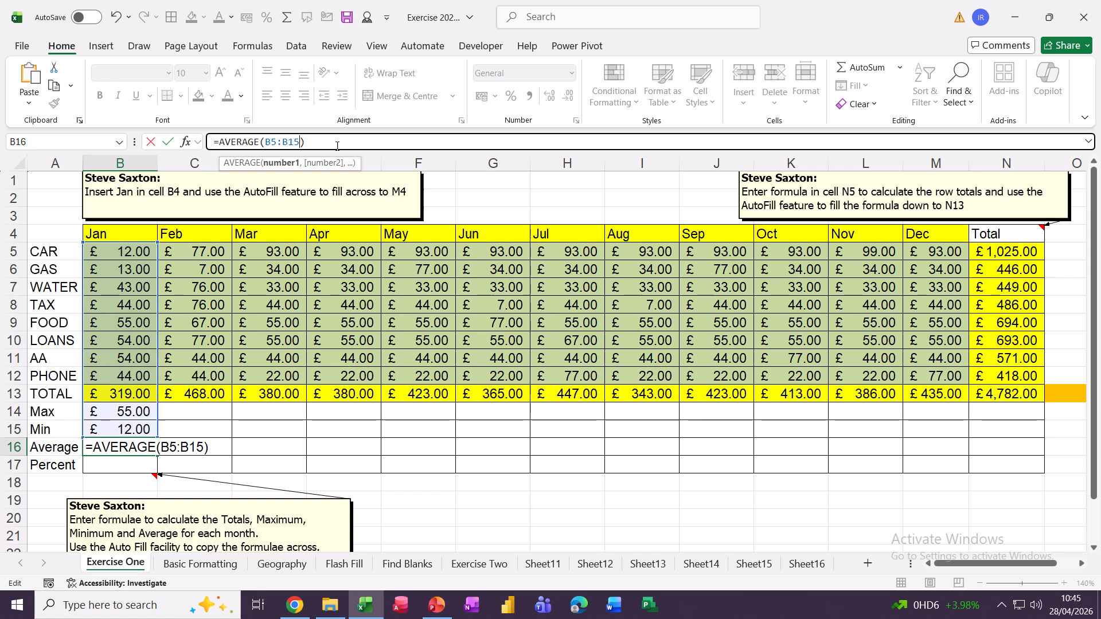
key(BackSpace)
text(2)
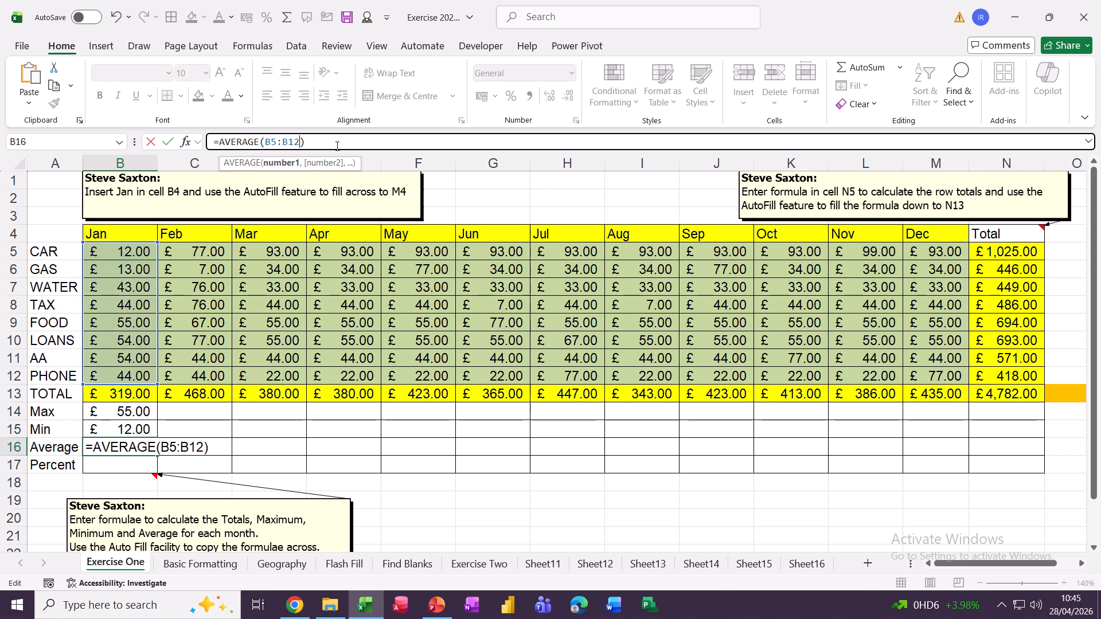
click(167, 142)
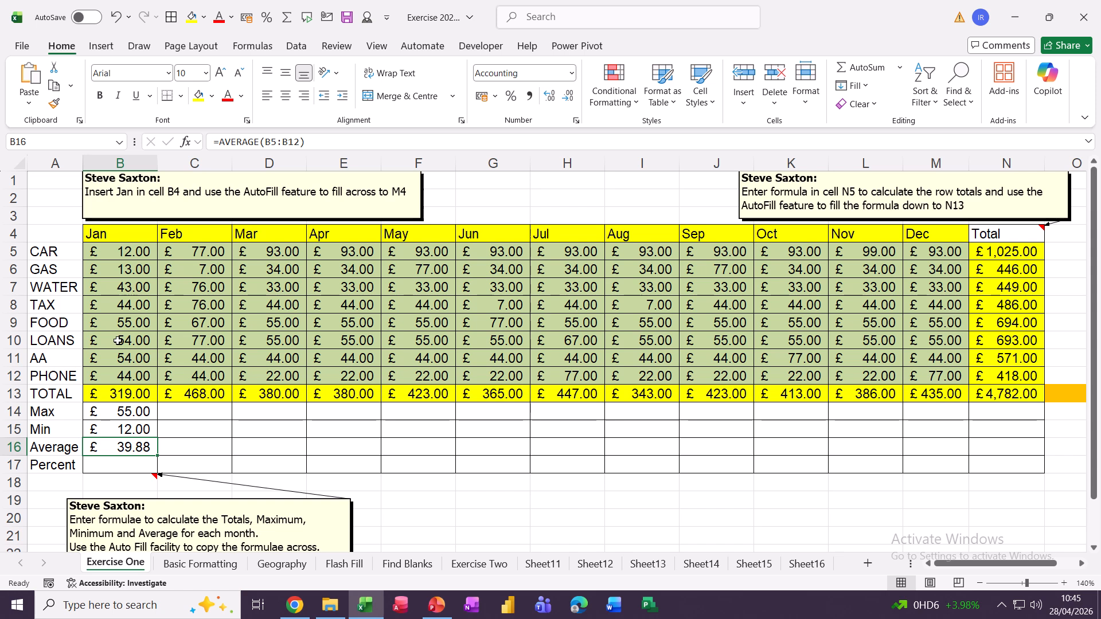
drag(113, 414, 1015, 453)
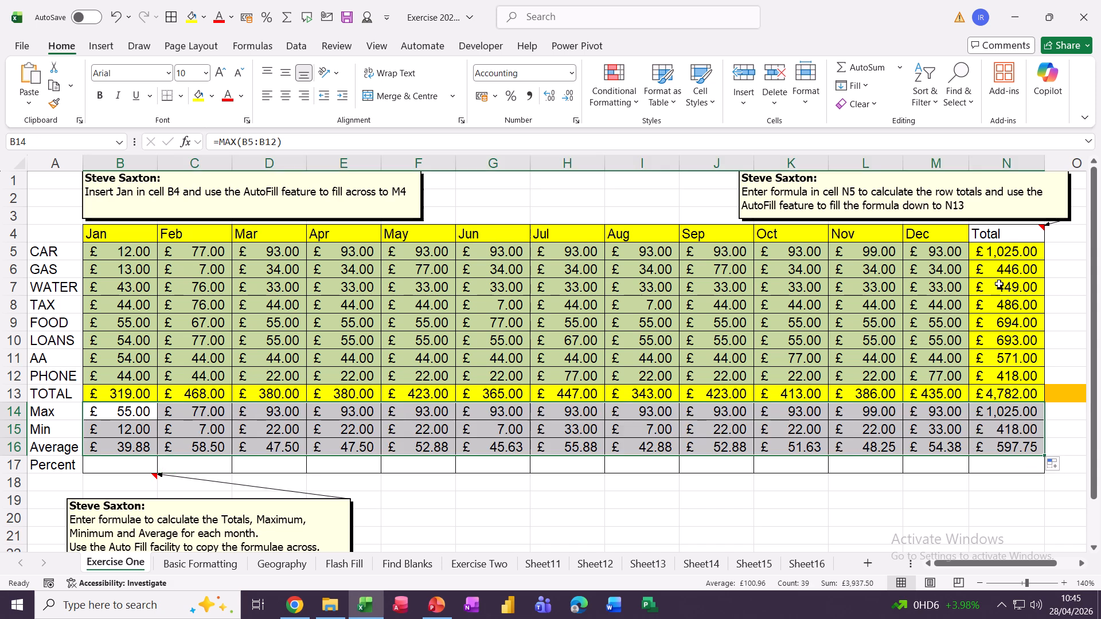
click(97, 462)
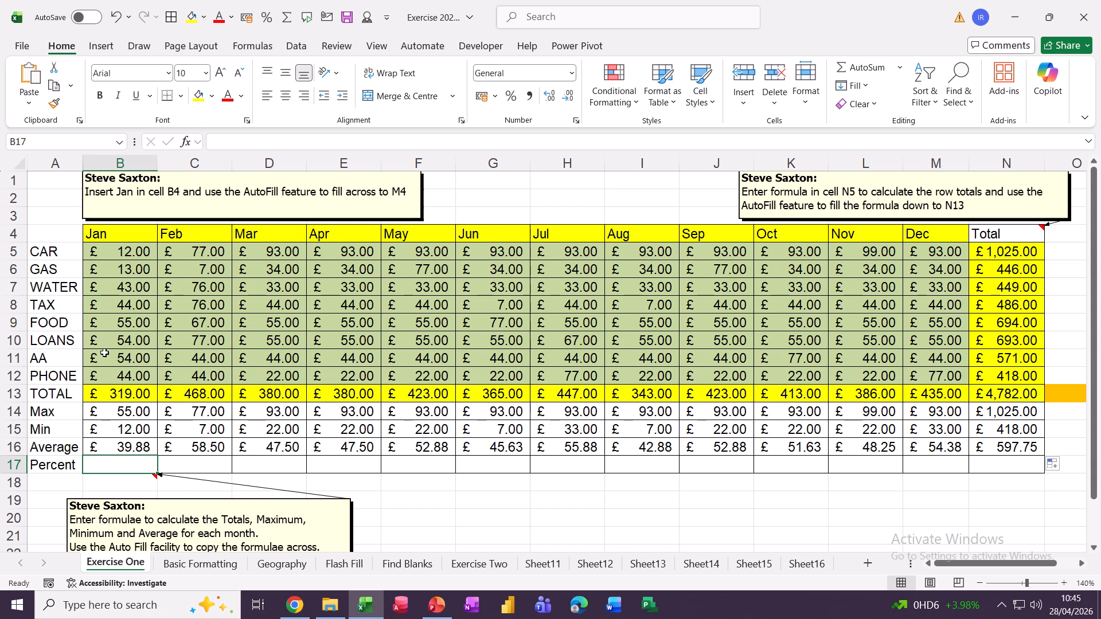
click(132, 405)
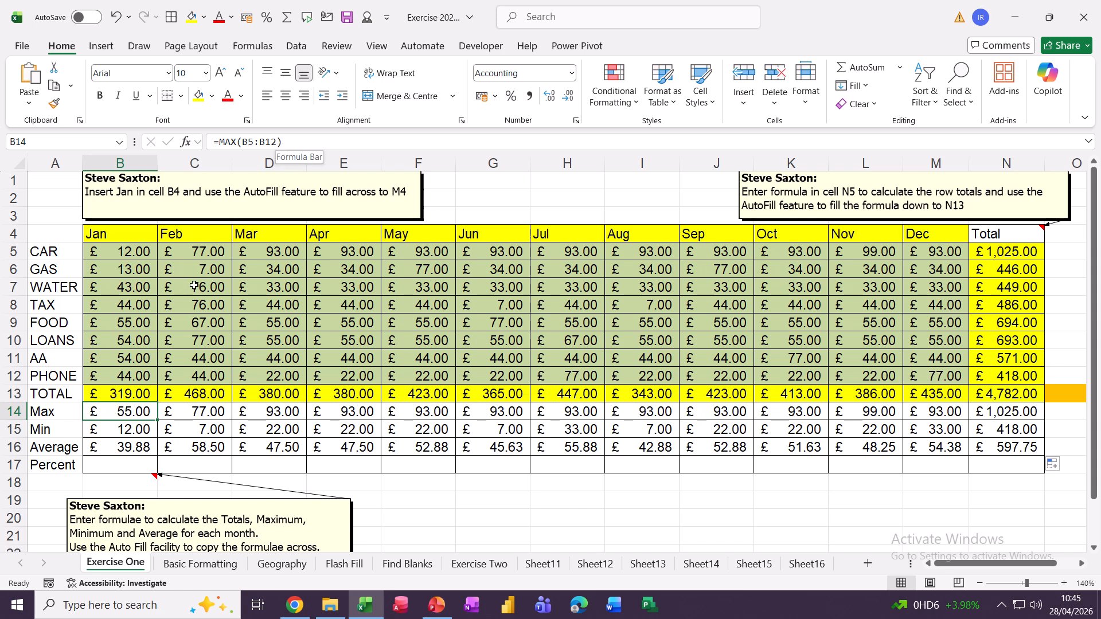
click(106, 465)
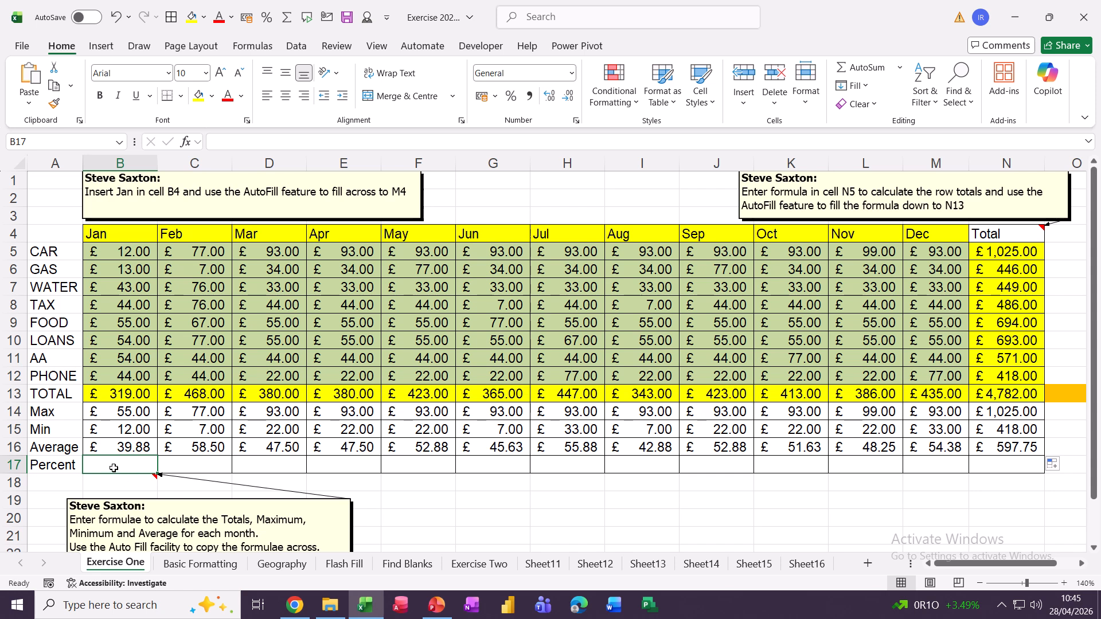
Enter =B13/N13 in B17, giving January's share of 0.0667085.
text(=)
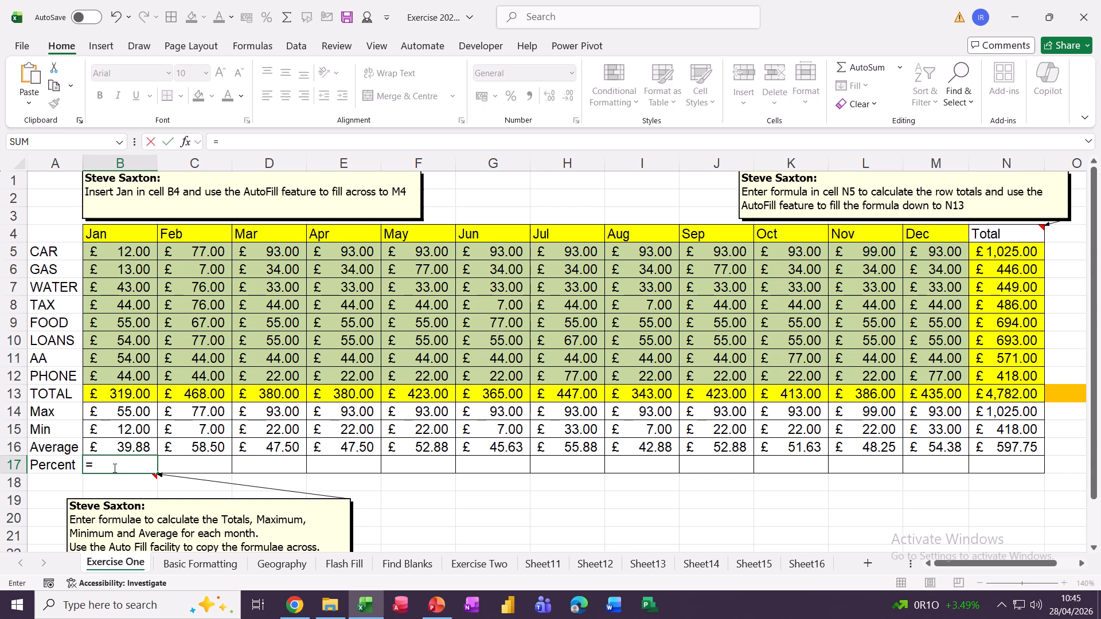
click(130, 395)
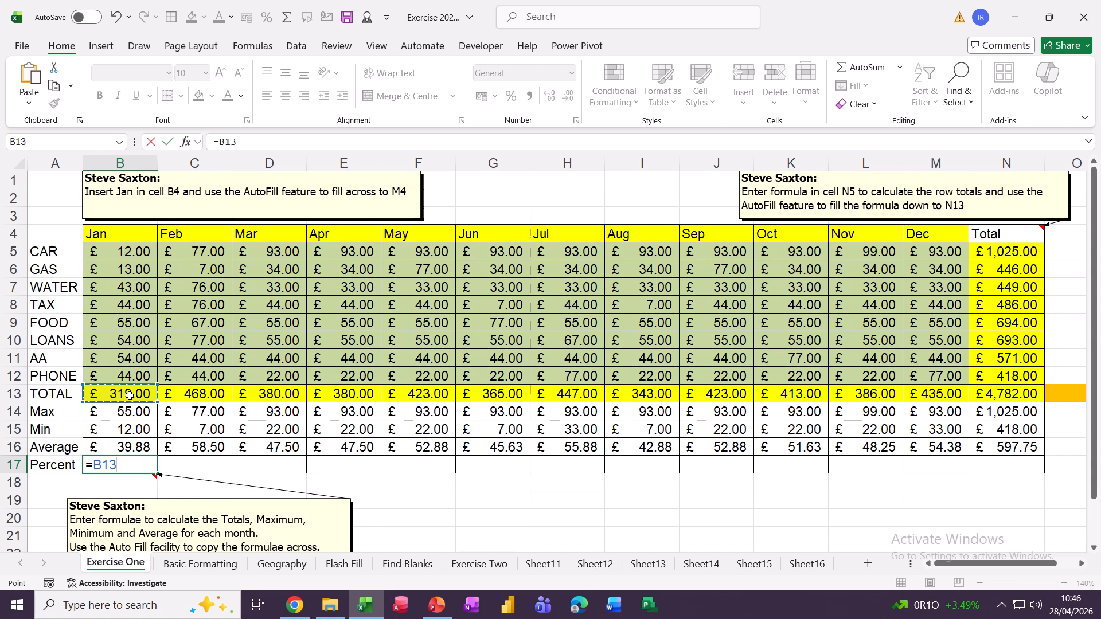
text(/)
click(980, 393)
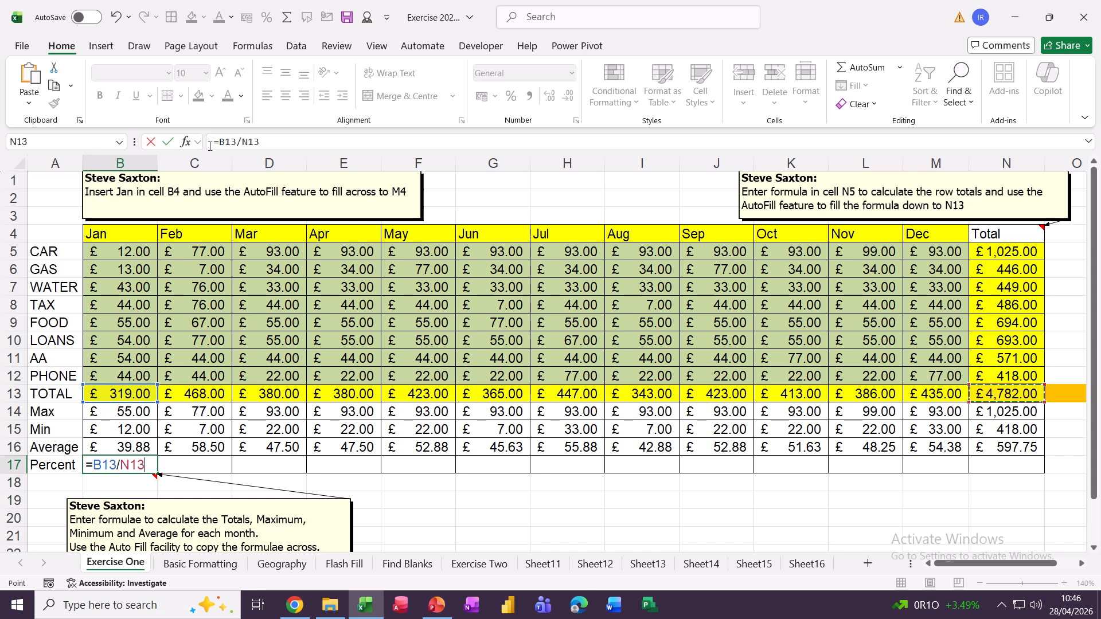
click(168, 142)
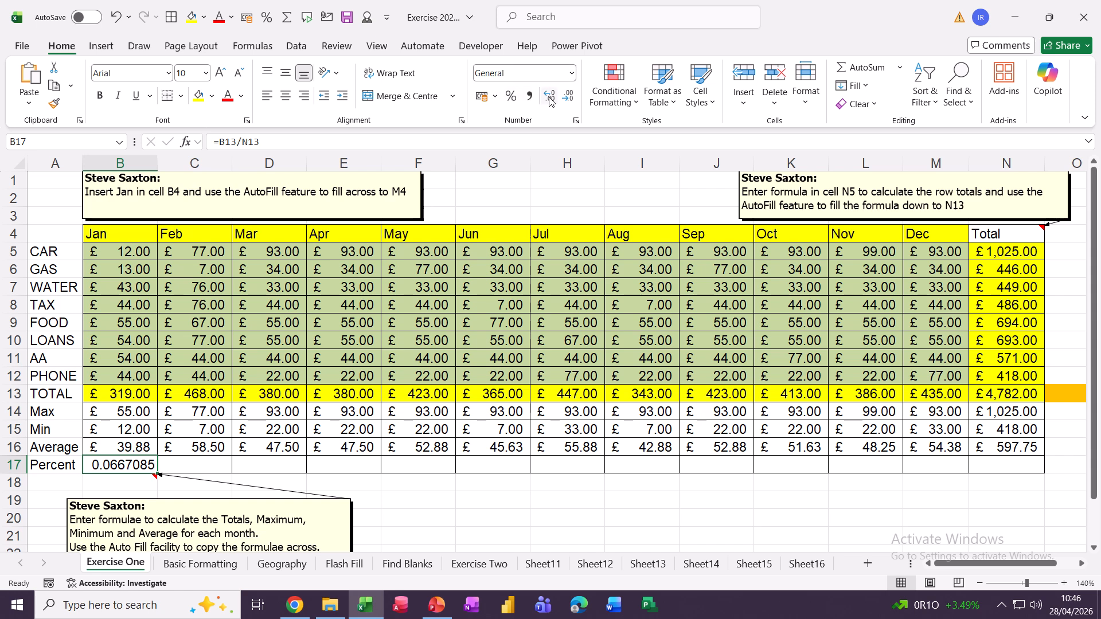
Format B17 as Percentage (6.67%) and copy it into the Feb and Mar cells.
click(574, 78)
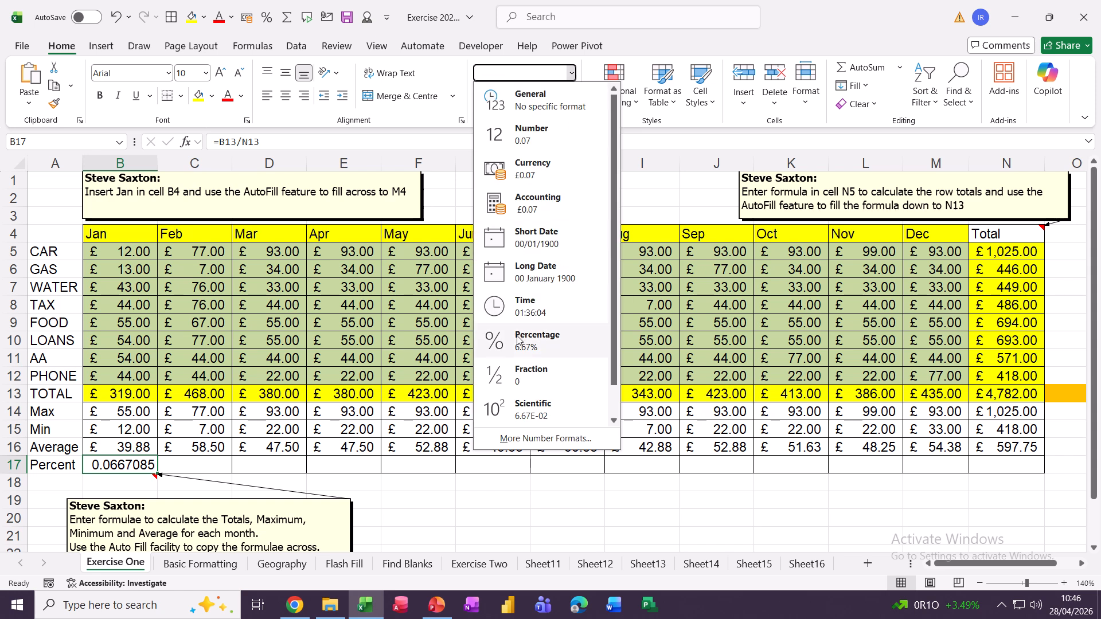
click(534, 344)
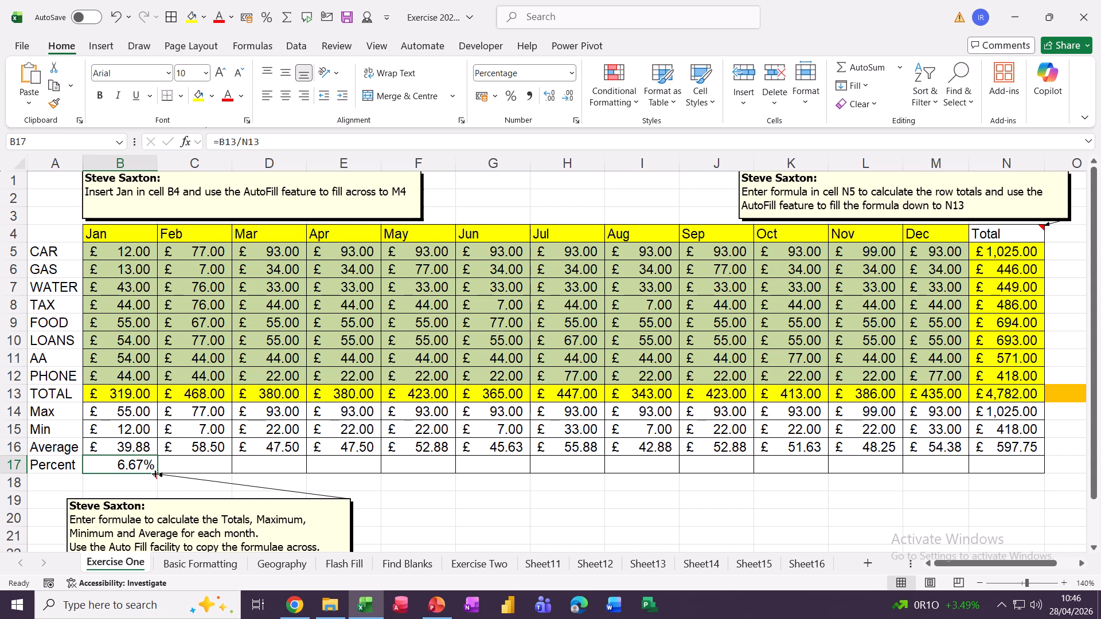
drag(153, 474, 269, 468)
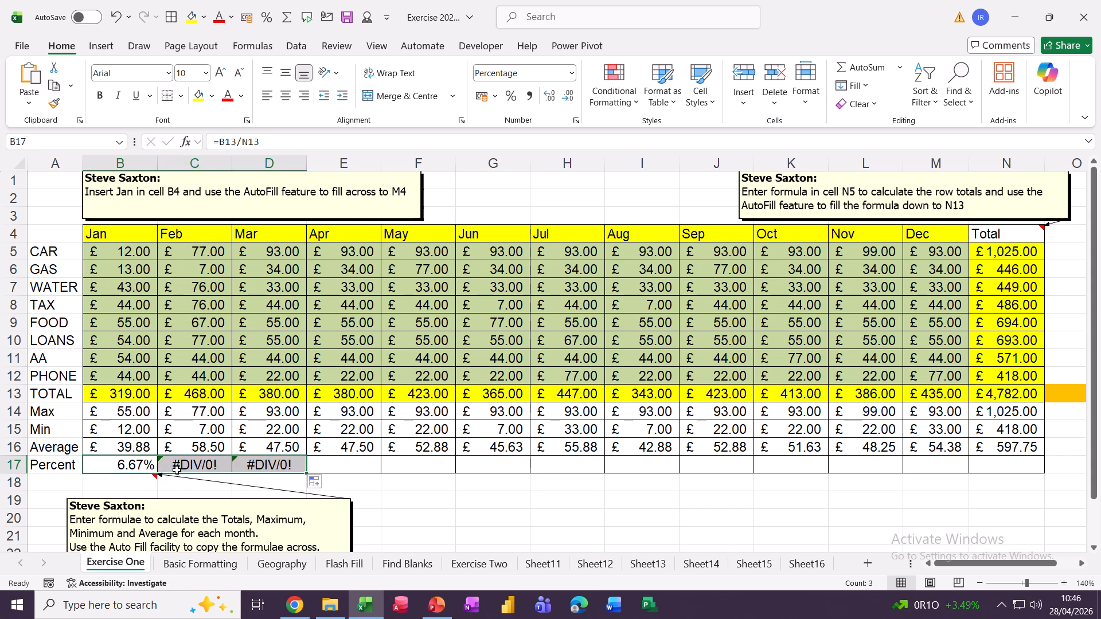
Inspect the Feb and Mar #DIV/0! formulas and the empty O13 and P13 they reference.
click(191, 466)
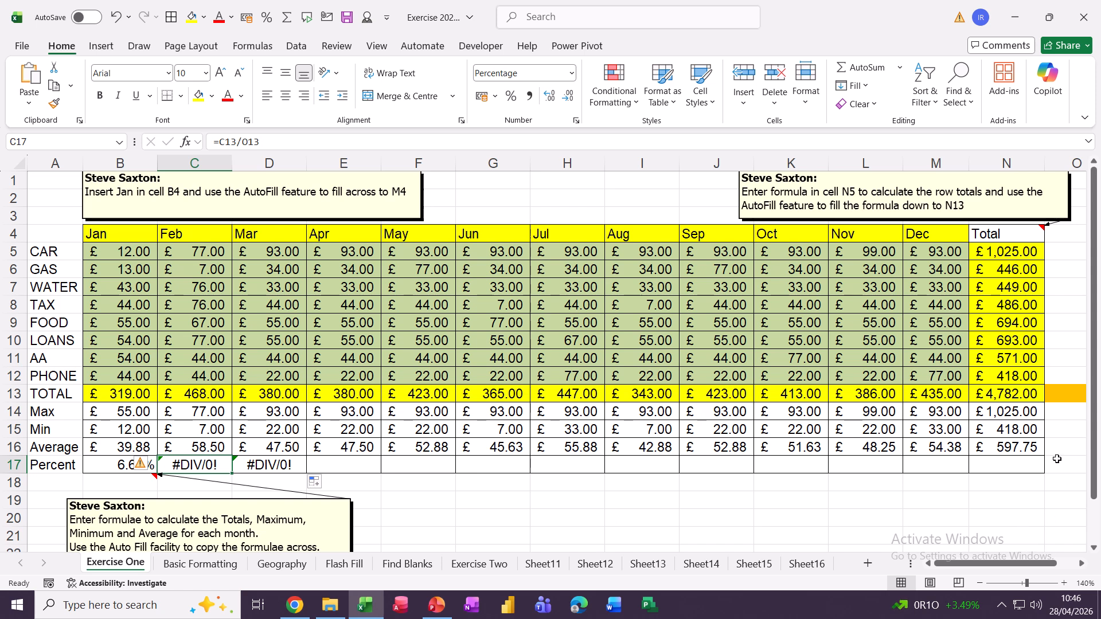
click(1059, 393)
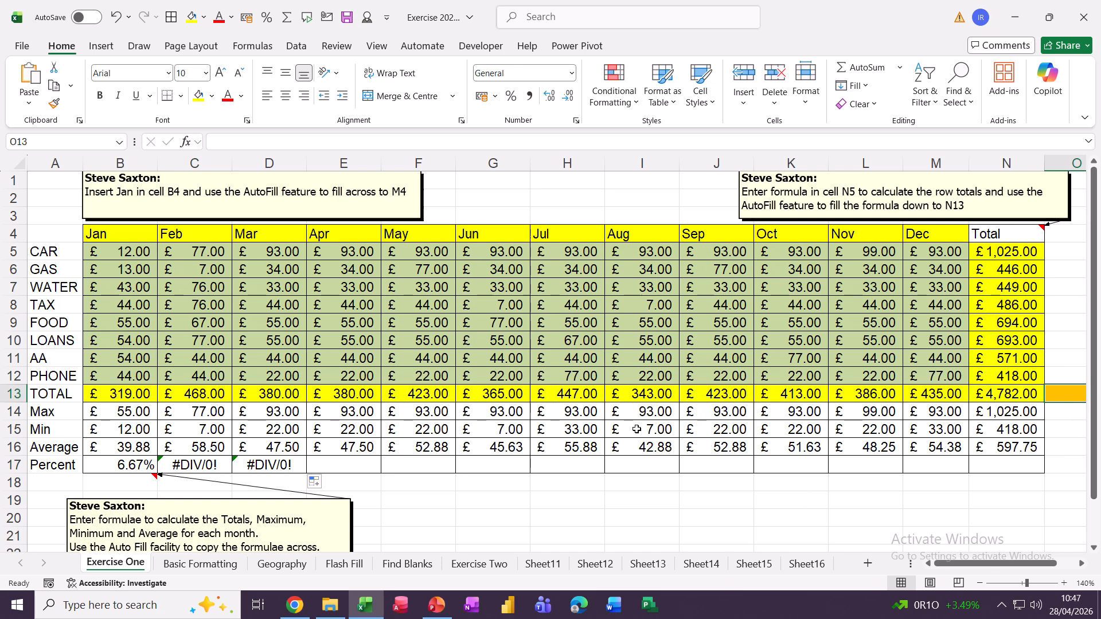
scroll(637, 429, down, 2)
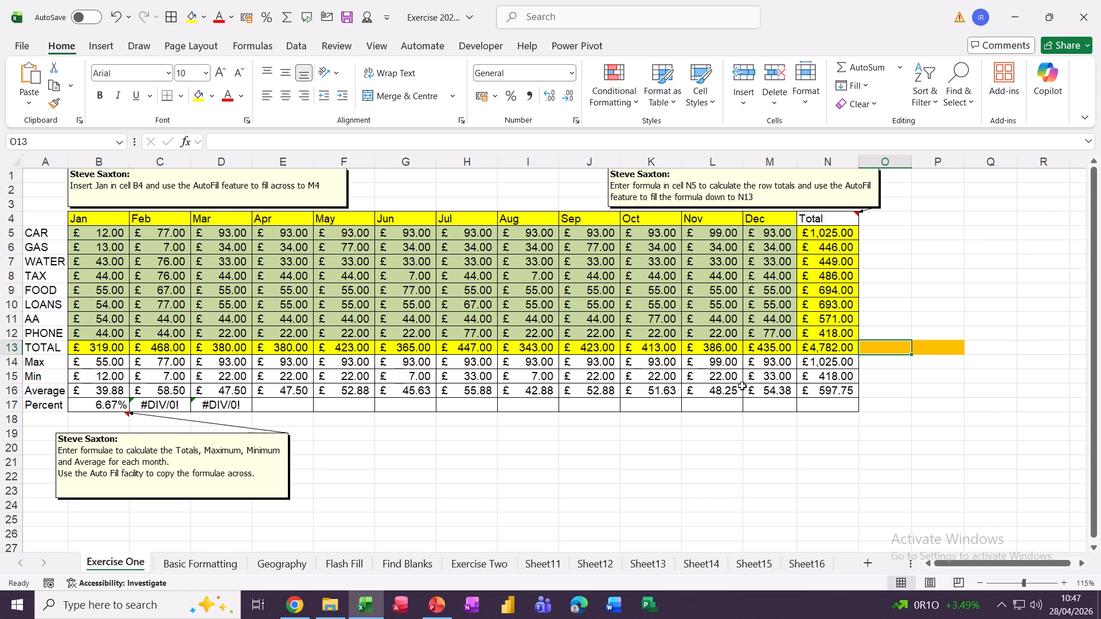
click(217, 404)
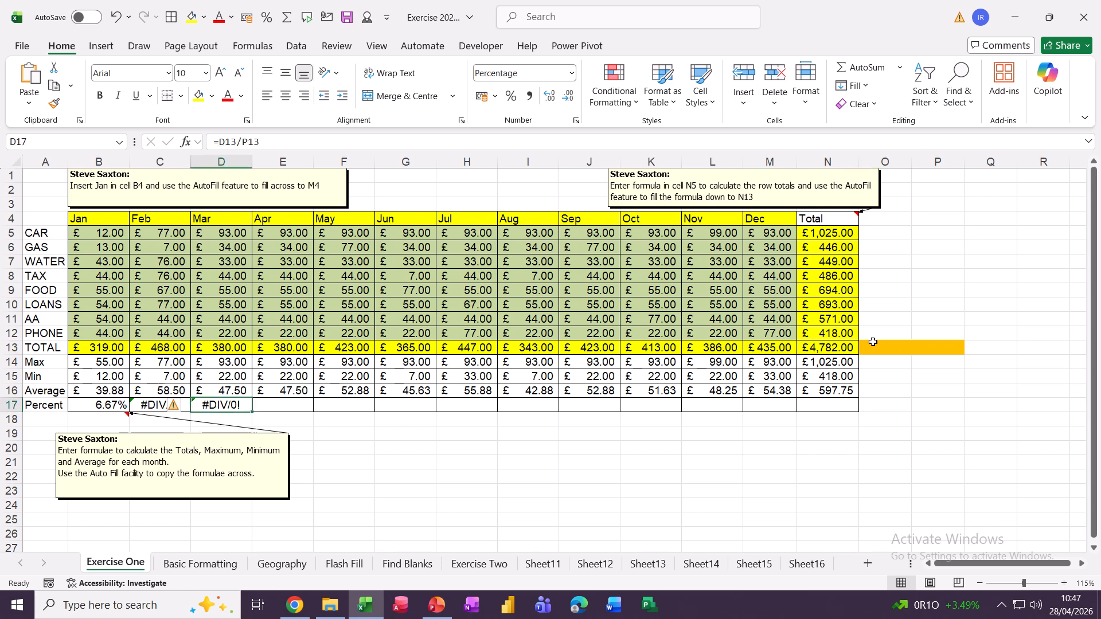
click(928, 347)
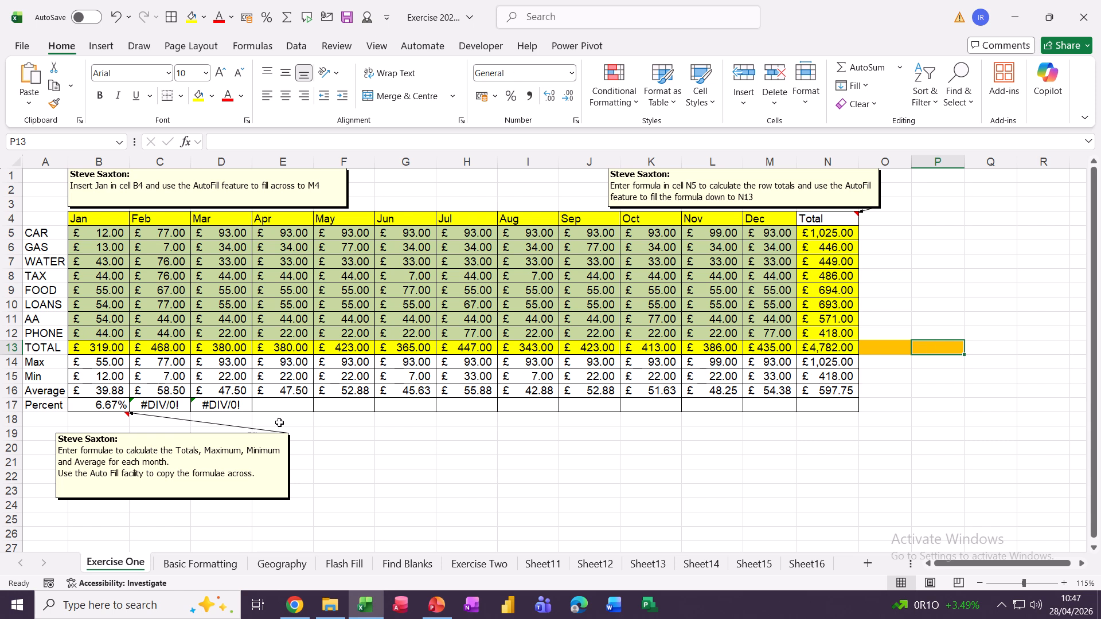
click(213, 406)
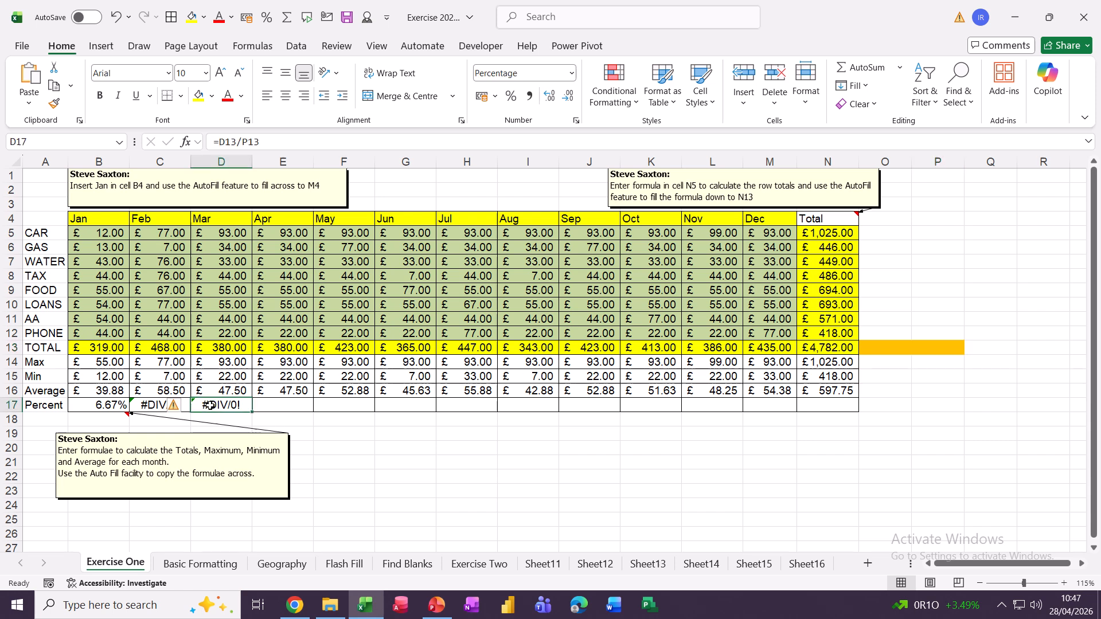
click(160, 406)
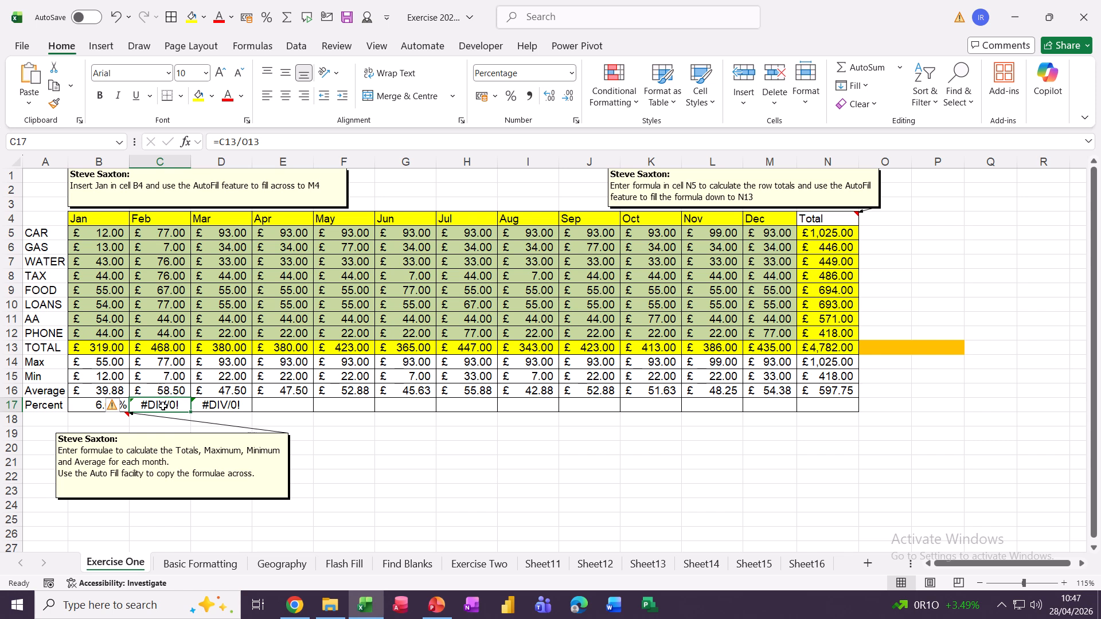
click(93, 405)
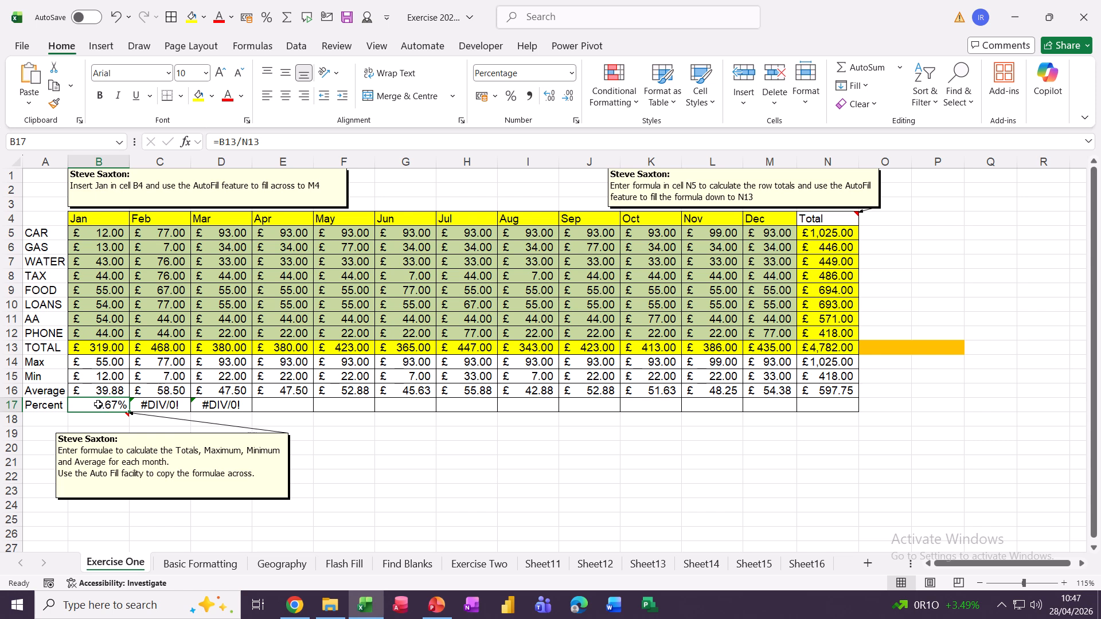
click(154, 405)
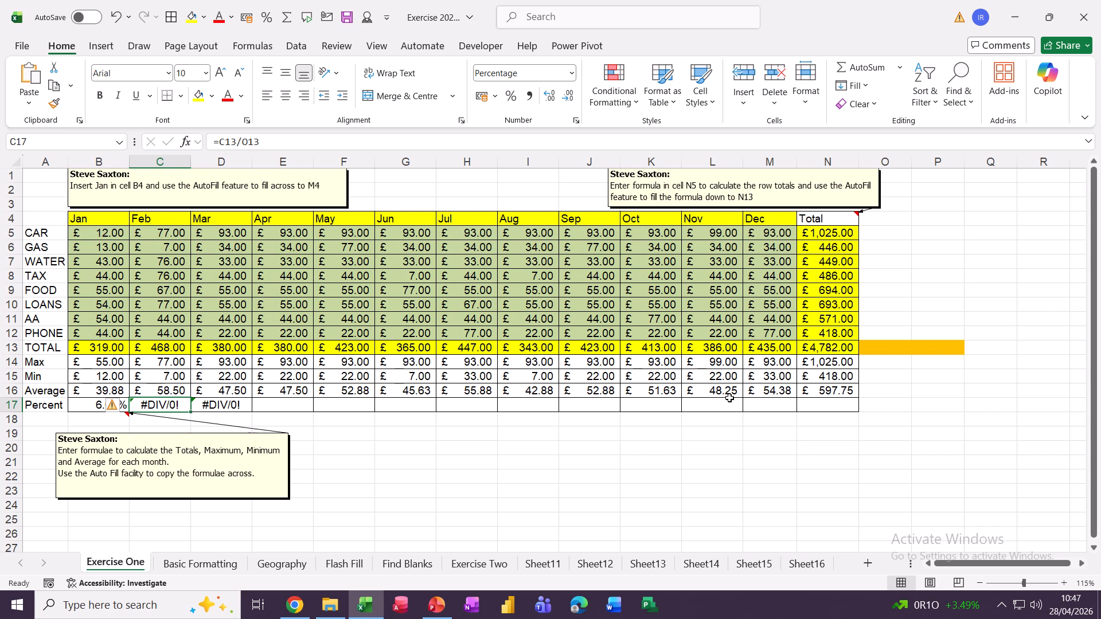
click(89, 406)
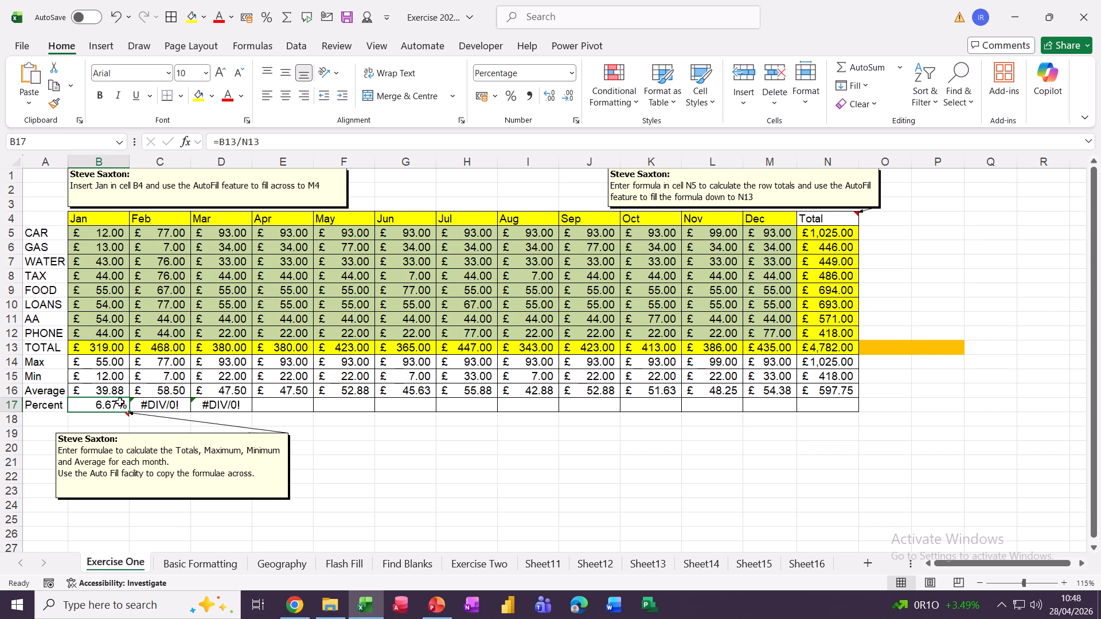
Change B17 to =B13/$N$13 and fill the Percent row across to N17 (100.00%).
click(241, 141)
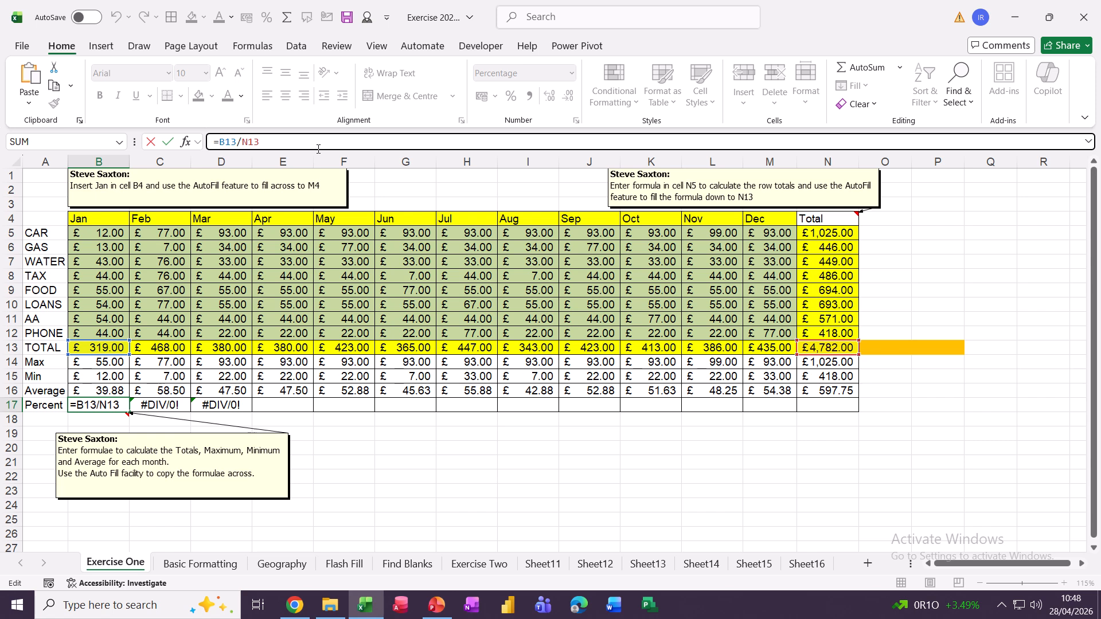
key(F4)
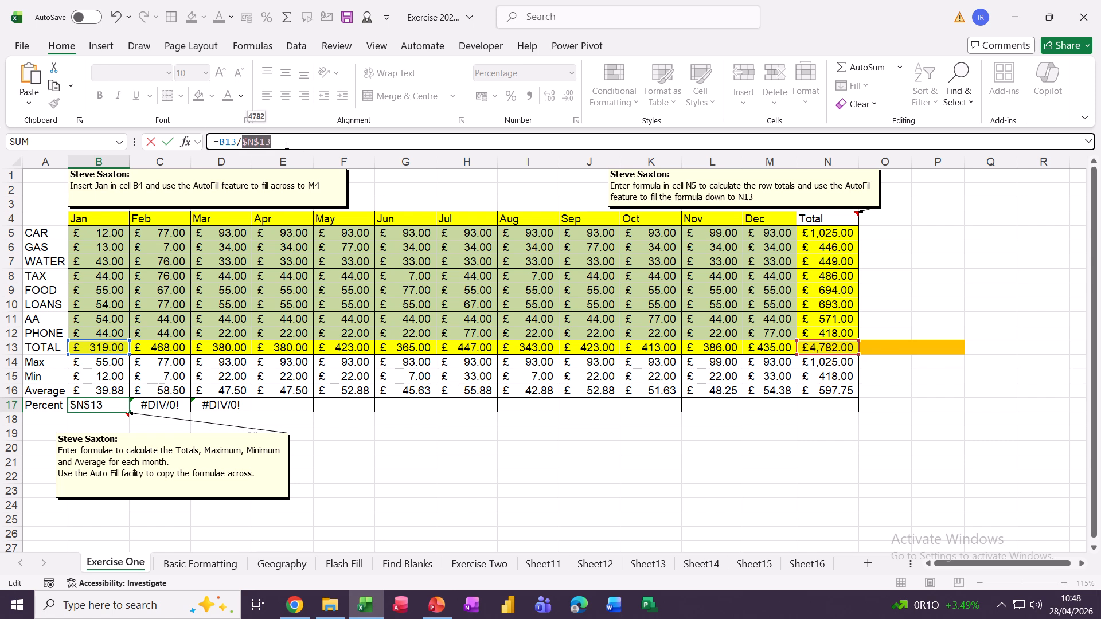
click(324, 149)
click(167, 141)
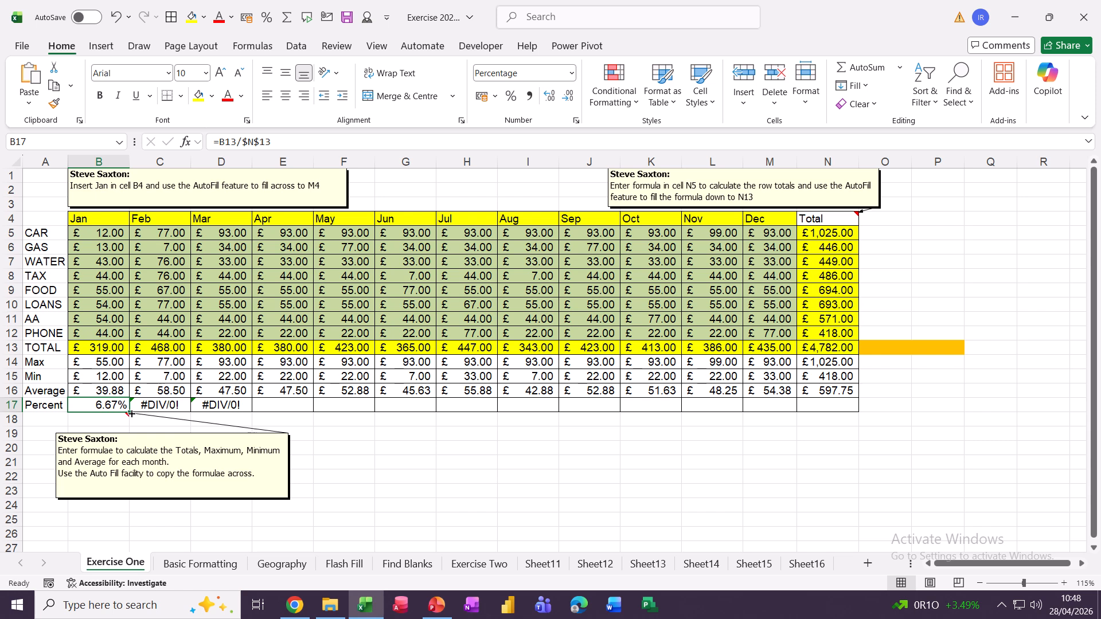
drag(131, 413, 849, 450)
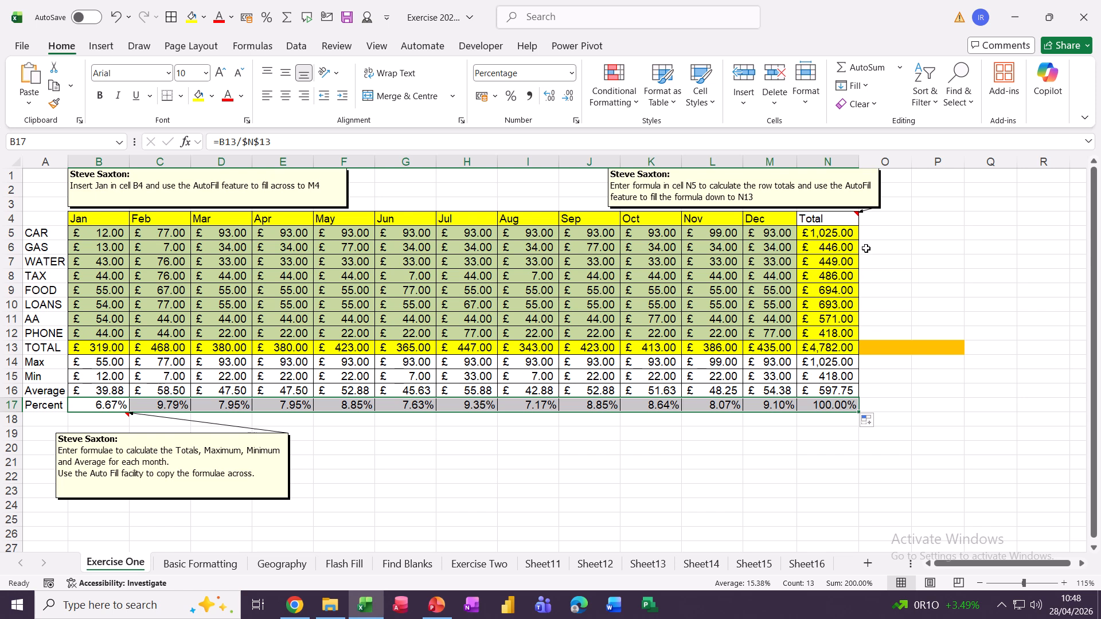
click(873, 231)
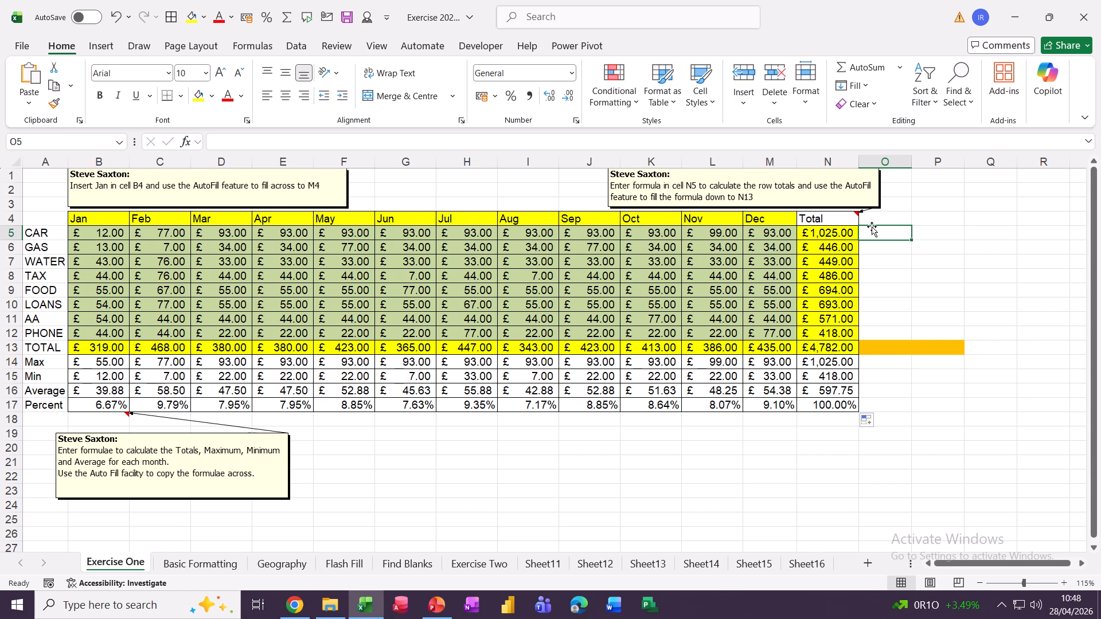
Enter =N5/$N$13 in O5 for CAR's share of the grand total.
text(=)
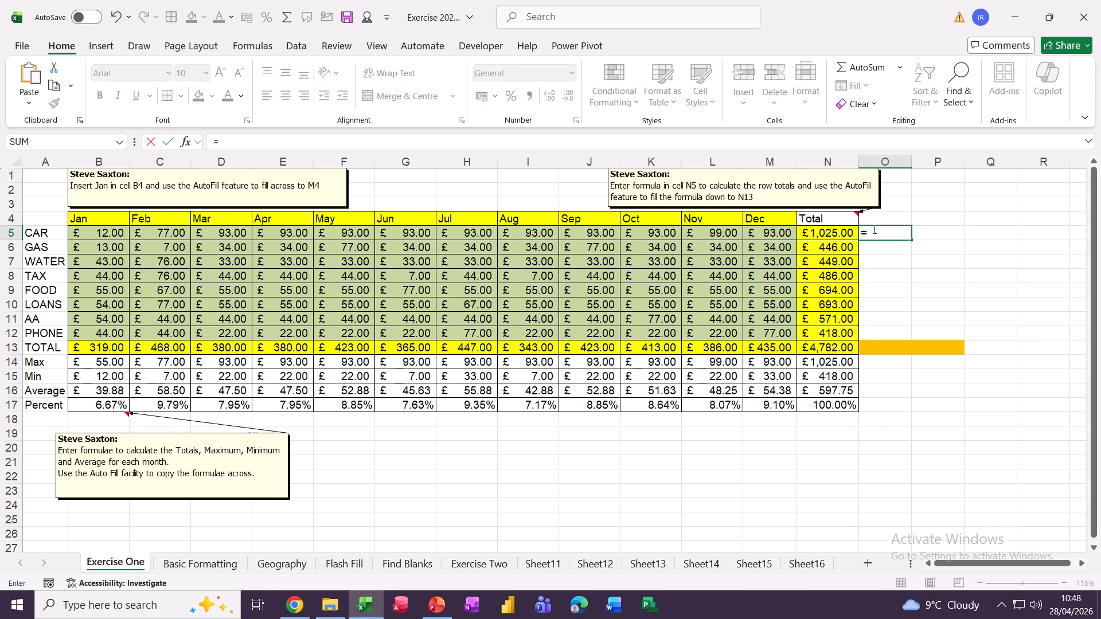
click(813, 236)
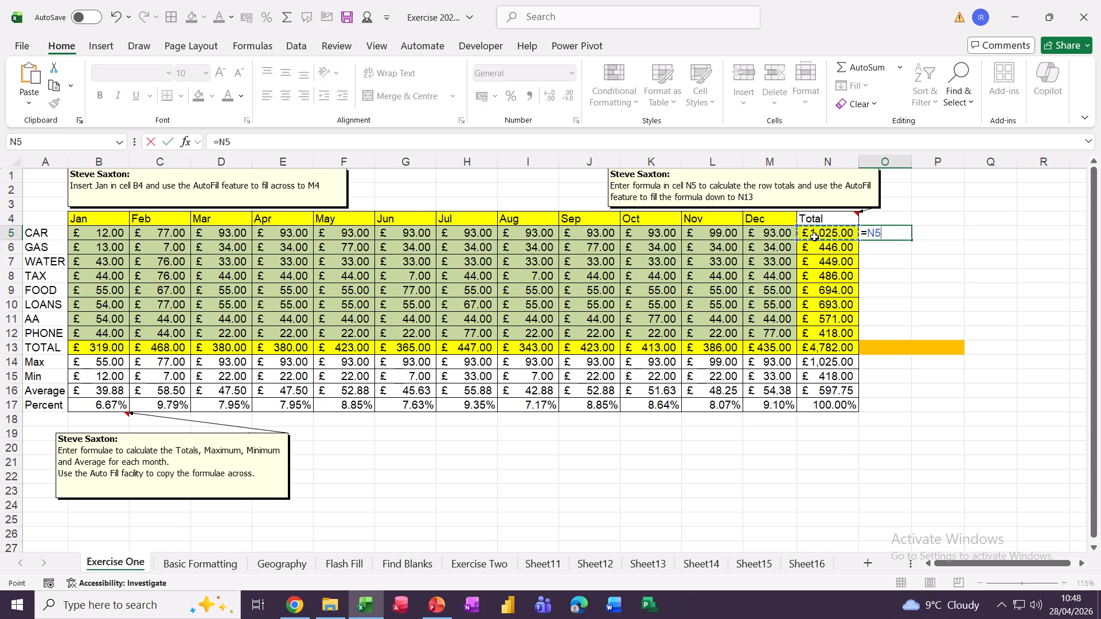
text(/)
click(815, 348)
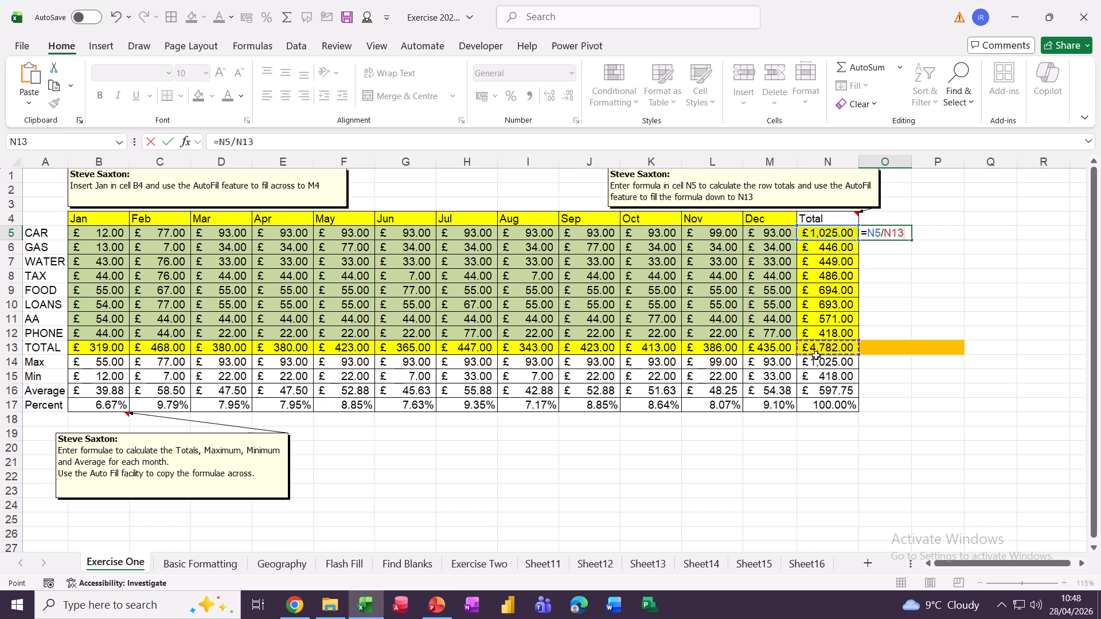
key(F4)
click(167, 141)
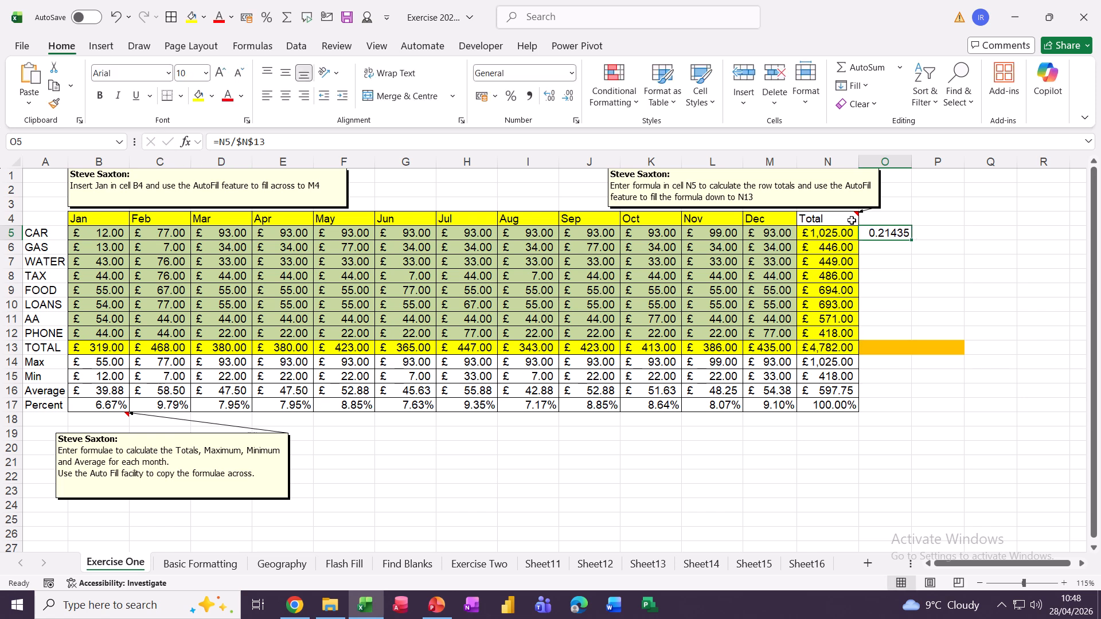
Format O5 as Percentage and fill it down to O13, ending at 100.00%.
click(572, 75)
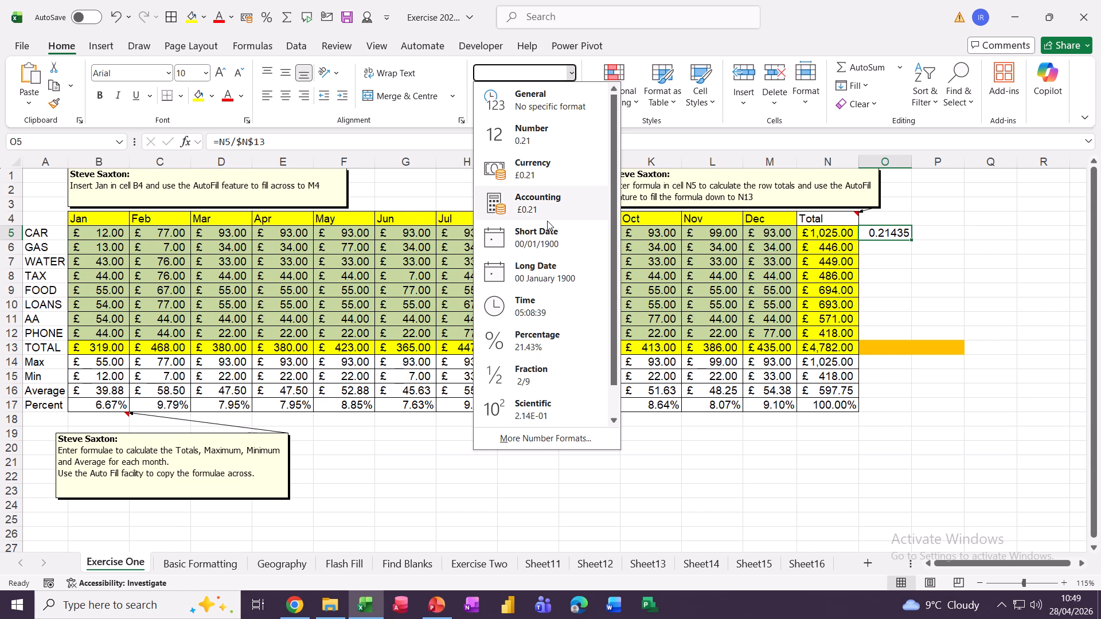
click(534, 338)
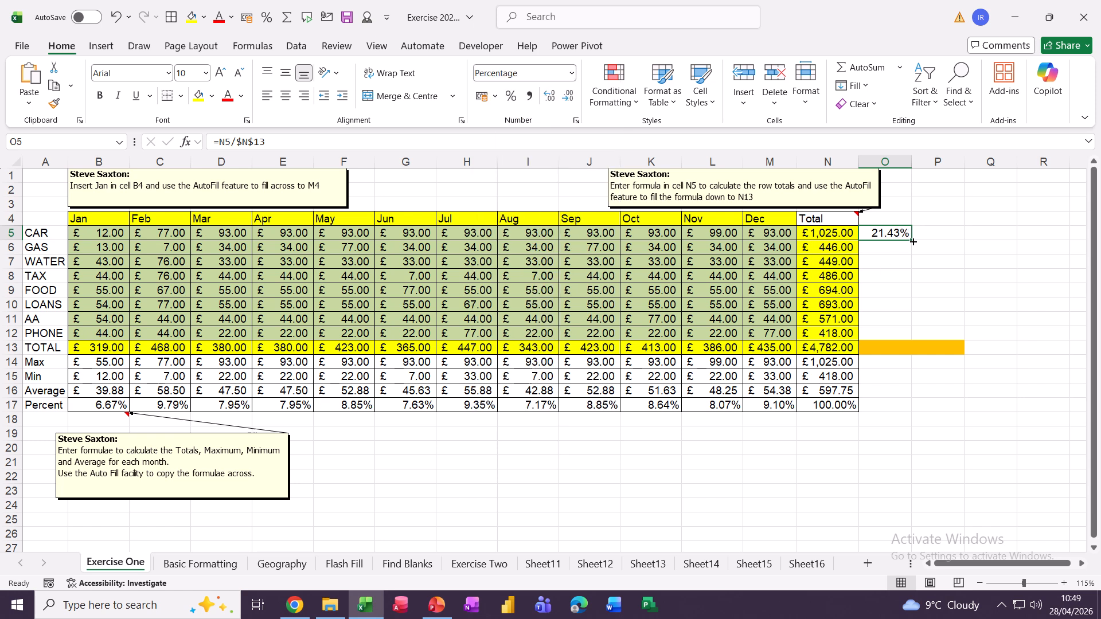
drag(912, 240, 913, 351)
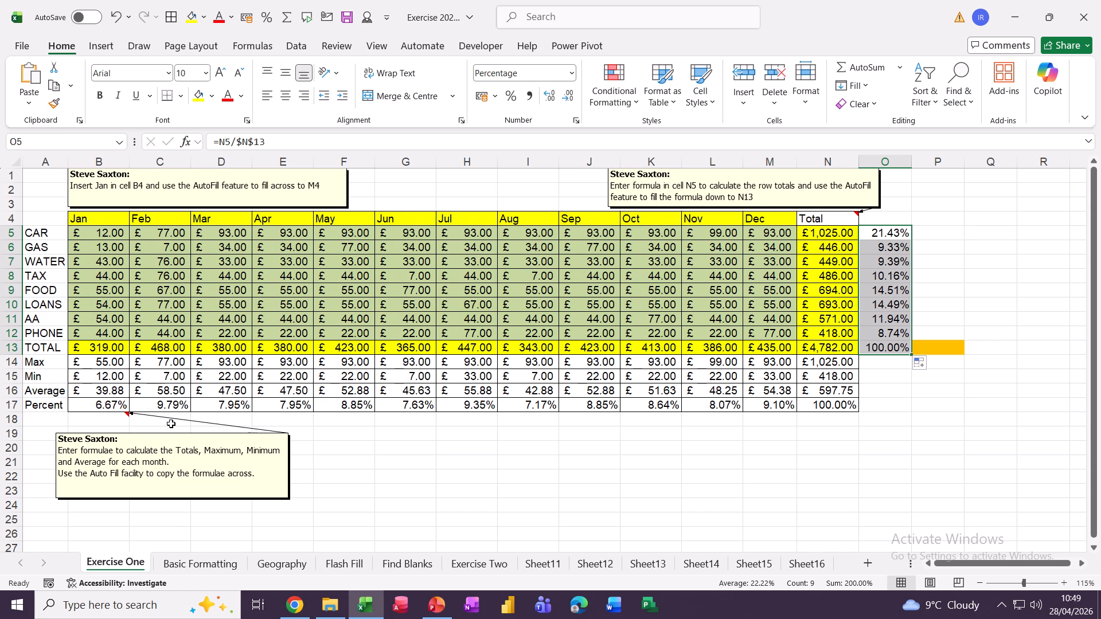
On Basic Formatting, undo a Merge & Centre of A1:N1 and wrap the A1 title instead.
click(187, 565)
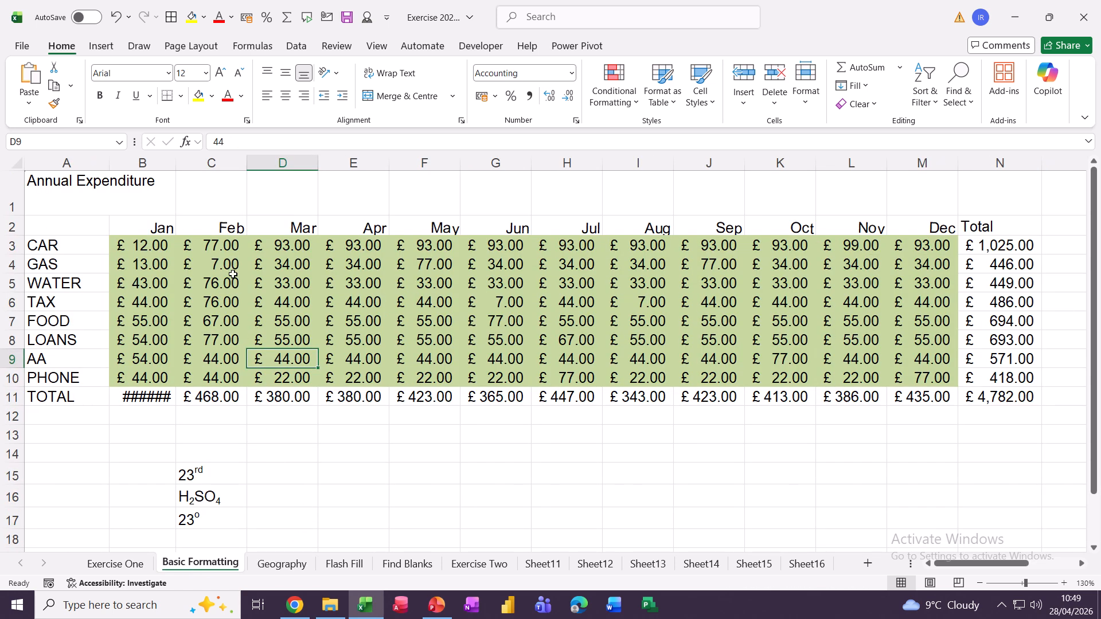
click(50, 193)
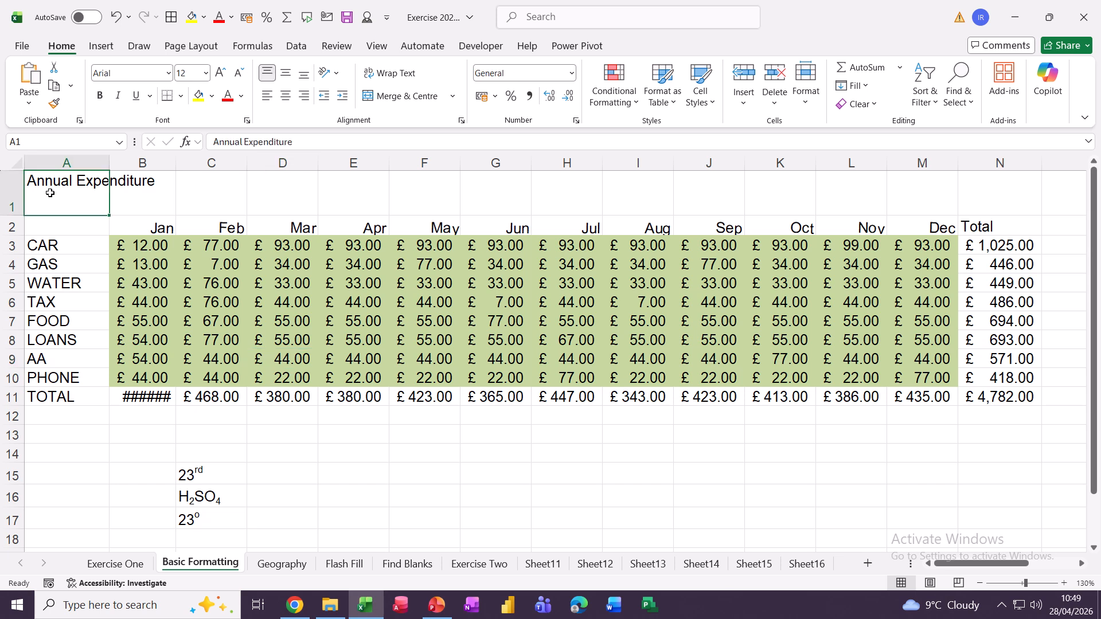
drag(119, 199, 961, 204)
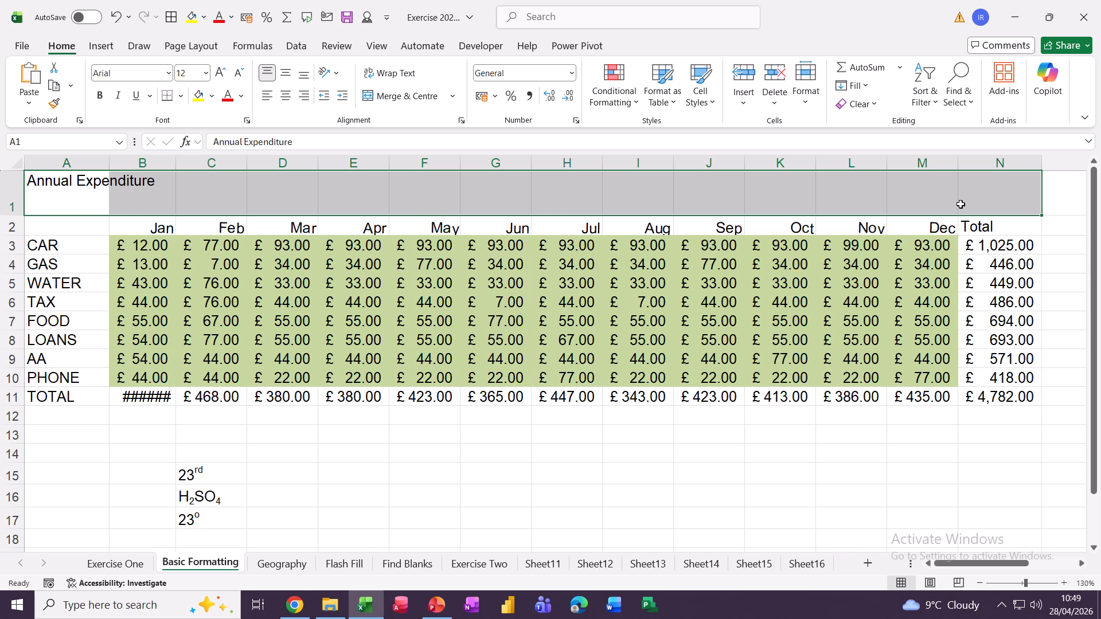
click(395, 97)
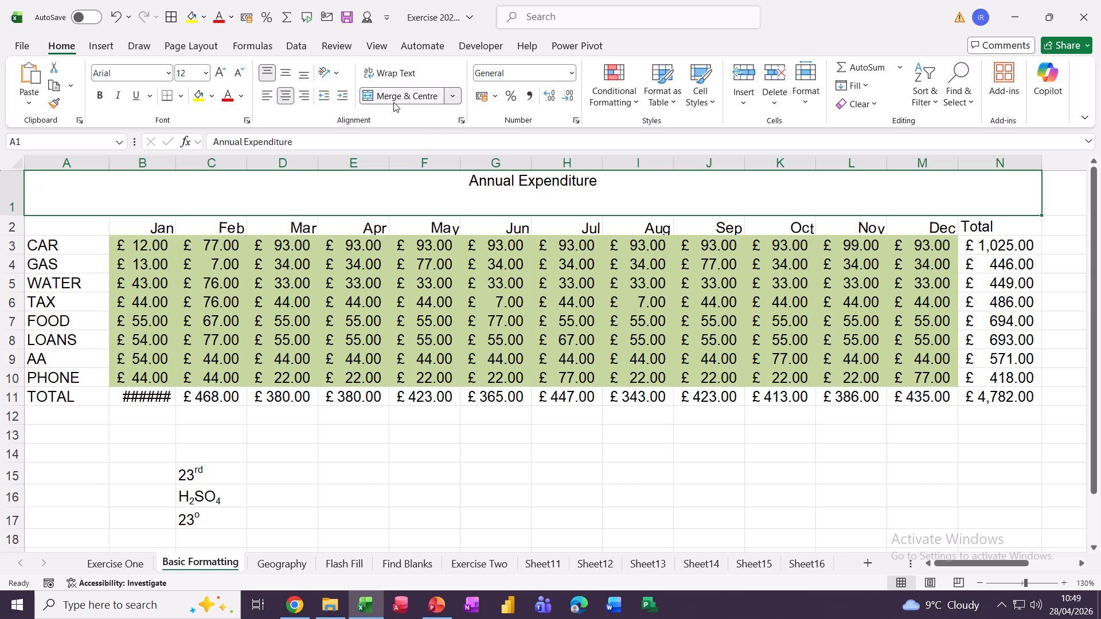
click(394, 102)
click(74, 186)
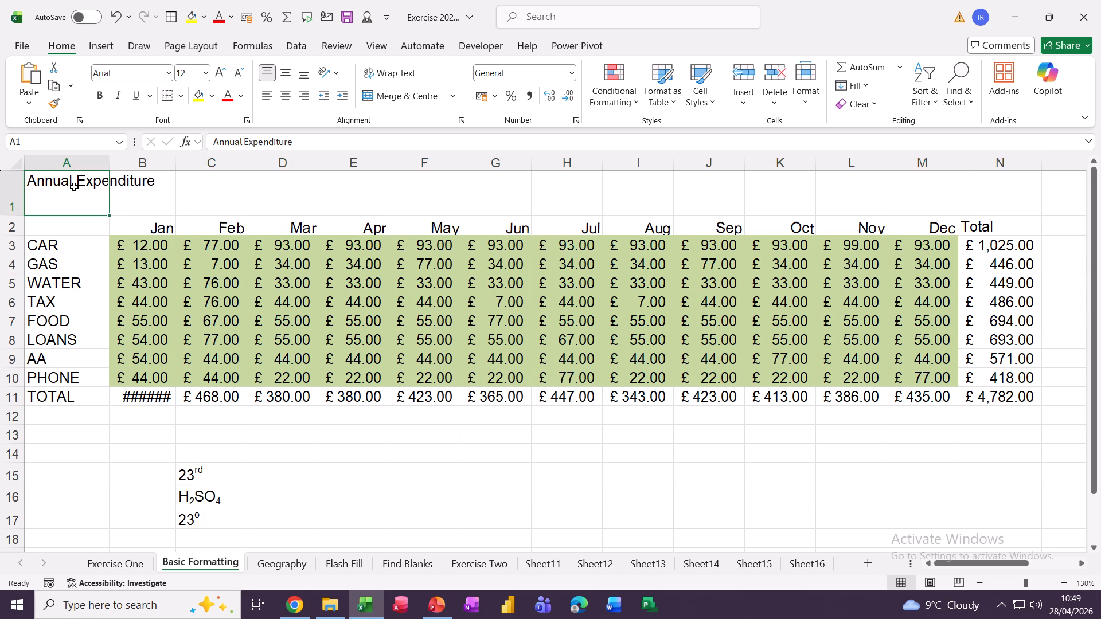
click(391, 77)
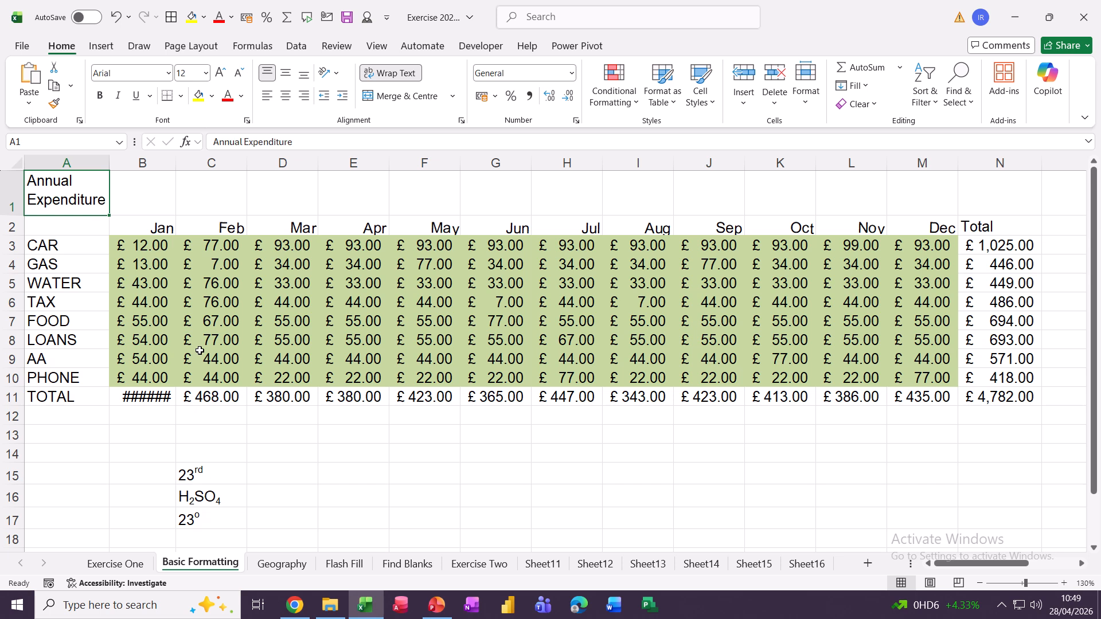
click(535, 565)
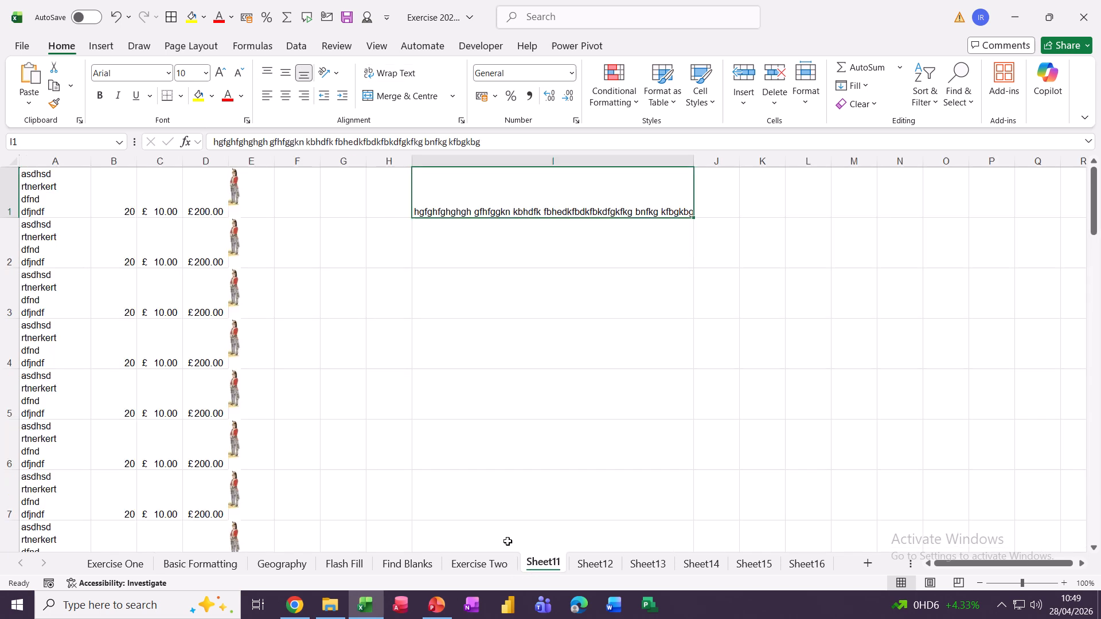
Inspect Sheet11's existing entries in A1 through D1, the soldier picture and I1's long text.
click(37, 195)
click(108, 196)
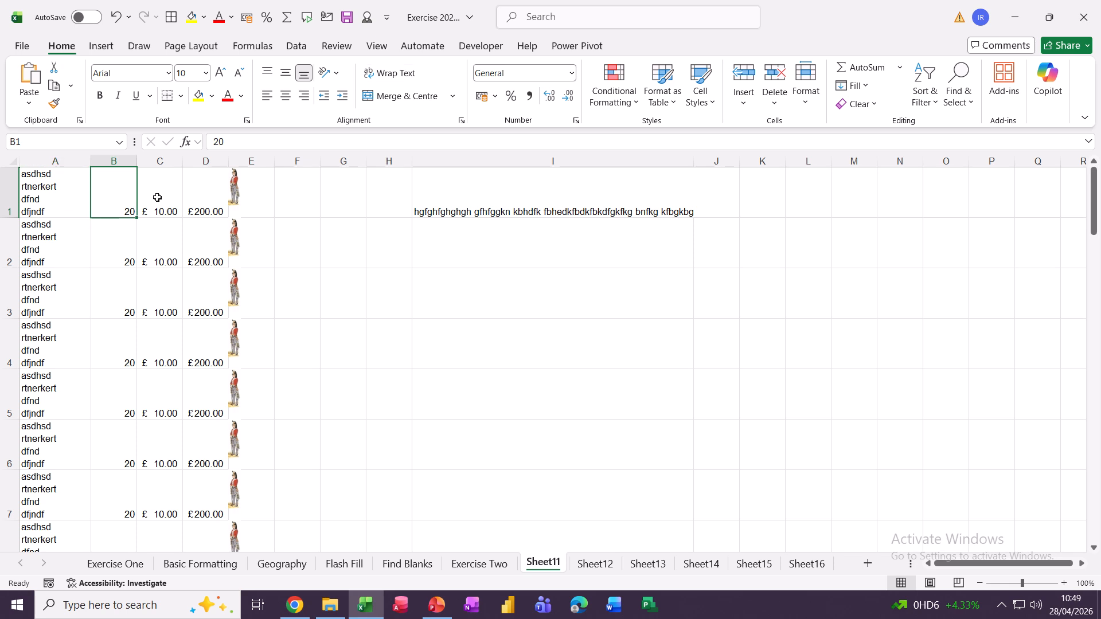
click(158, 198)
click(215, 198)
click(235, 198)
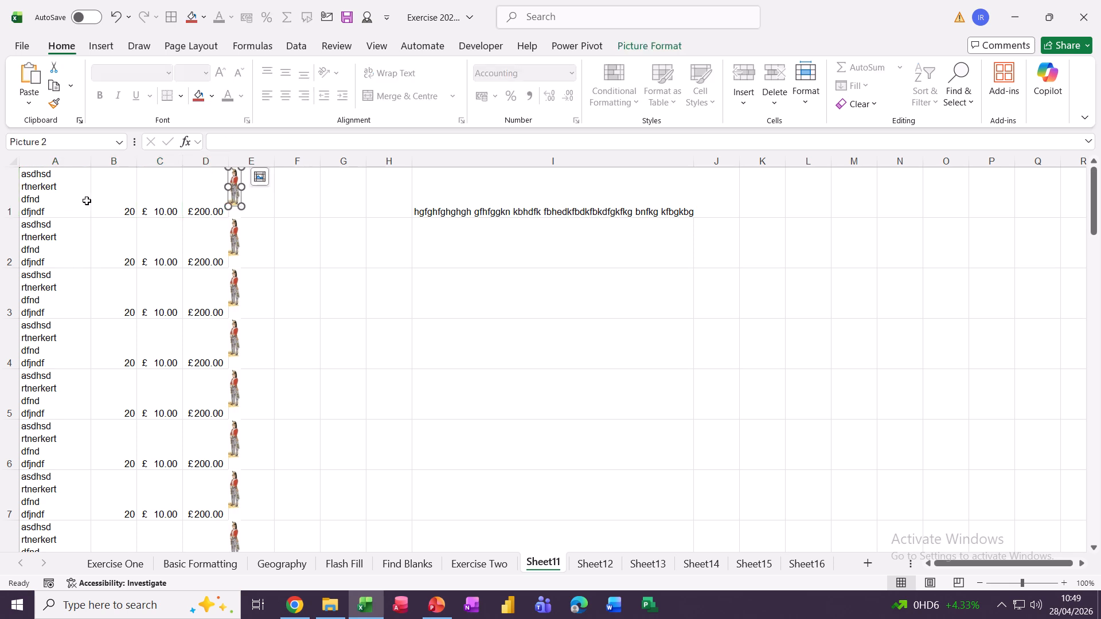
click(39, 197)
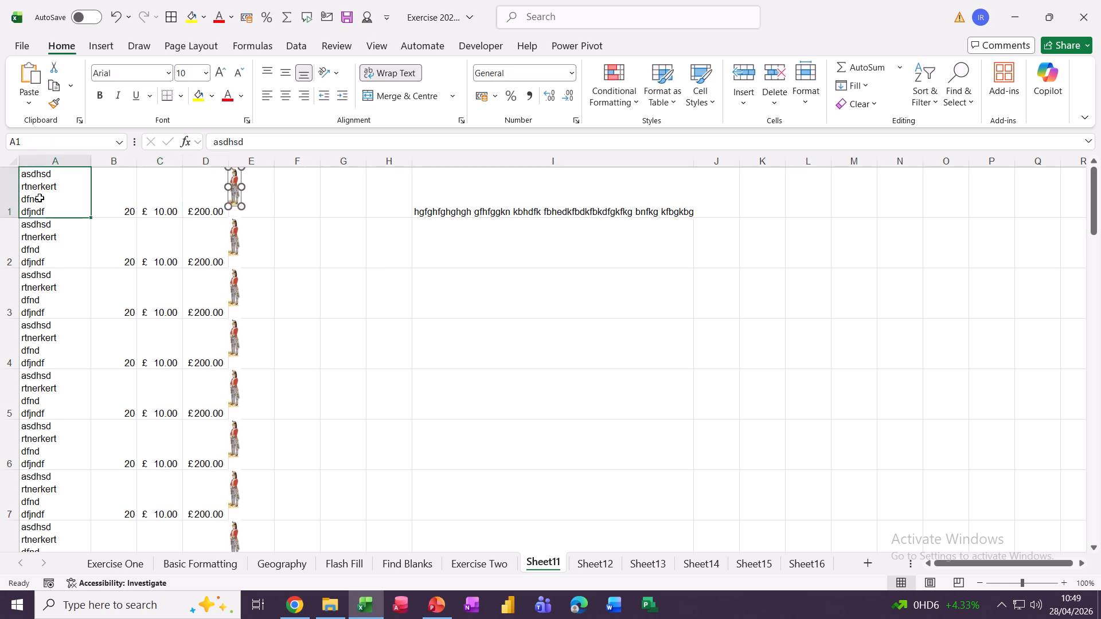
click(451, 208)
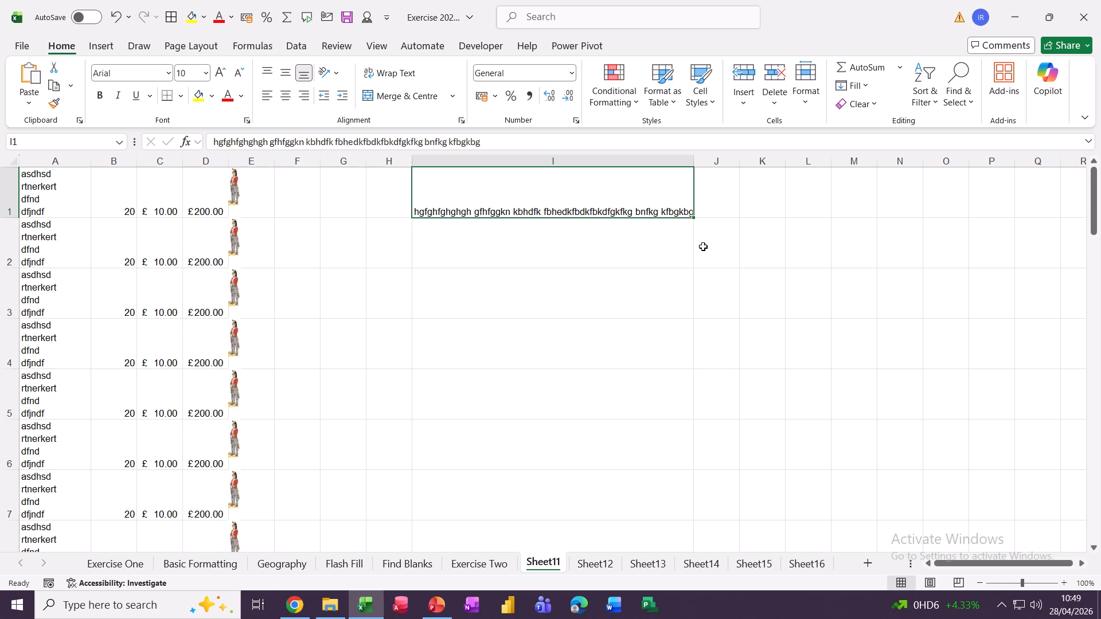
Enter three lines of sample text in J2 using Alt+Enter line breaks.
click(724, 249)
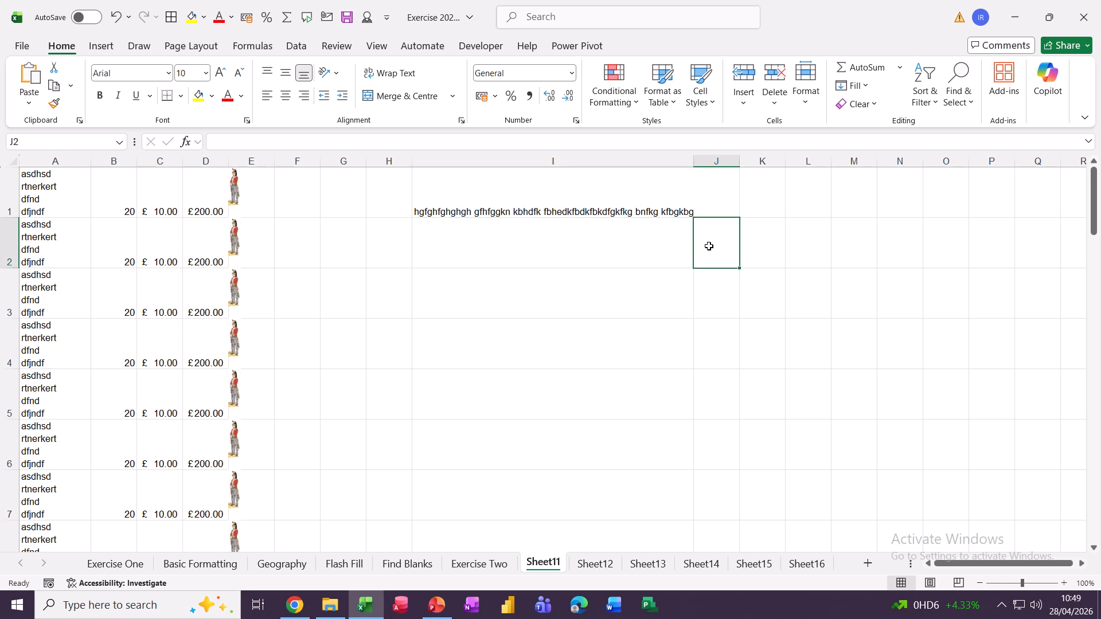
text(dhdhdhd)
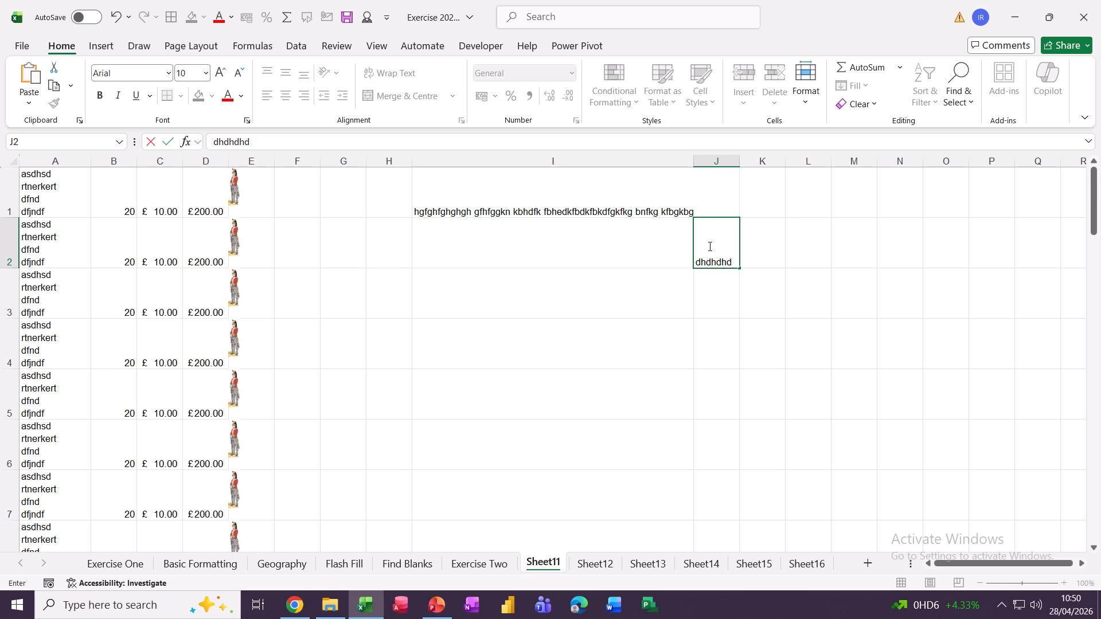
key(alt+Return)
text(gfegfefye)
key(alt+Return)
text(dfgfdhdf)
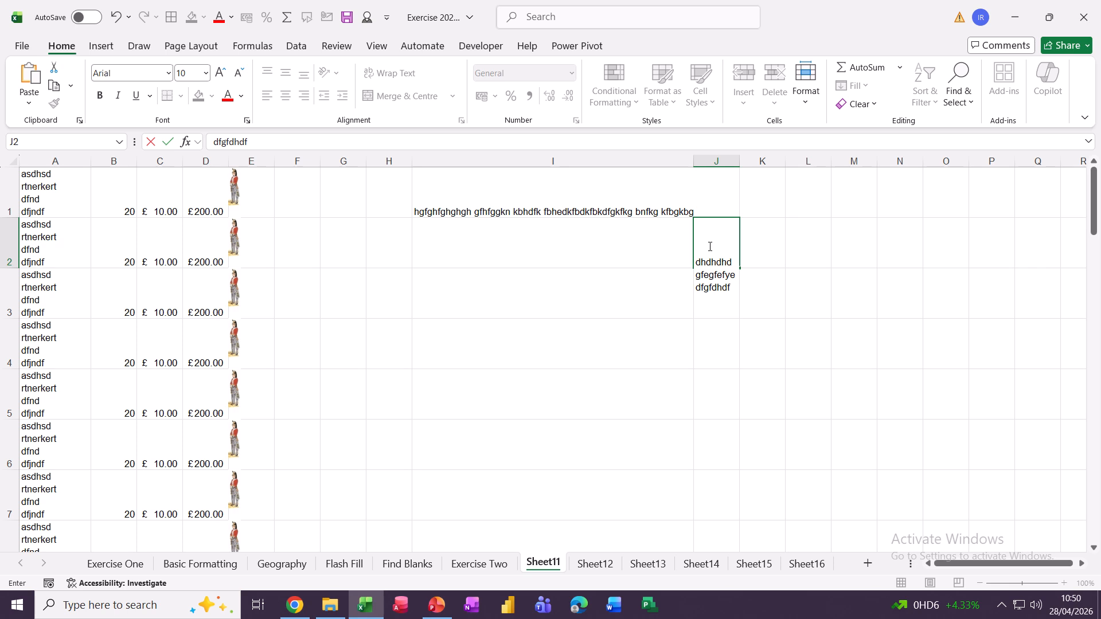
key(Return)
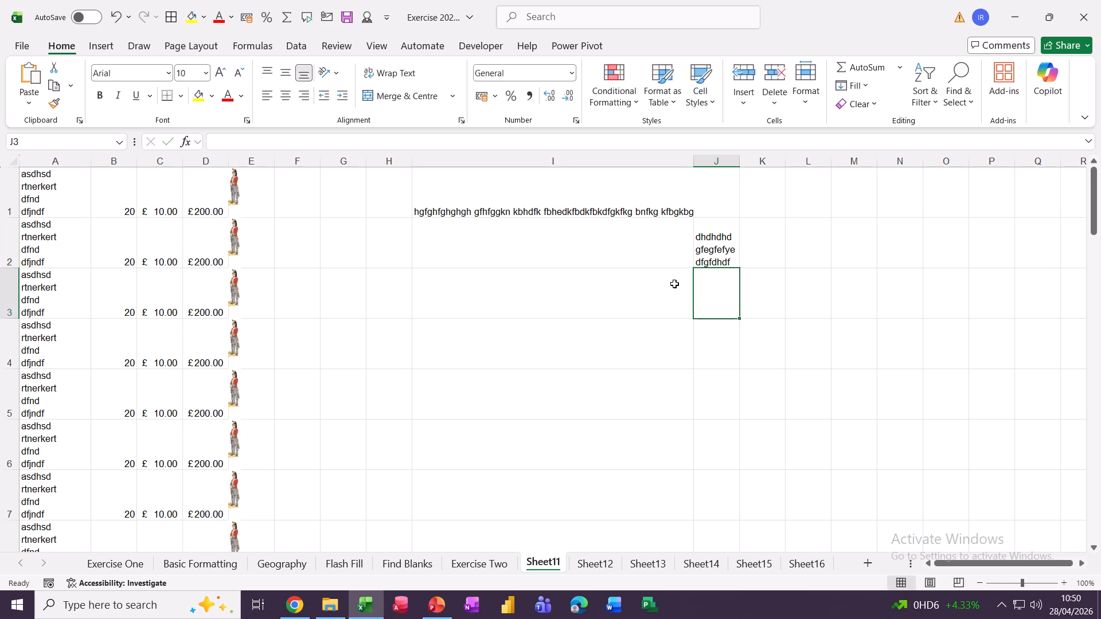
Turn on Wrap Text in J3 and enter a long sample sentence there.
click(772, 324)
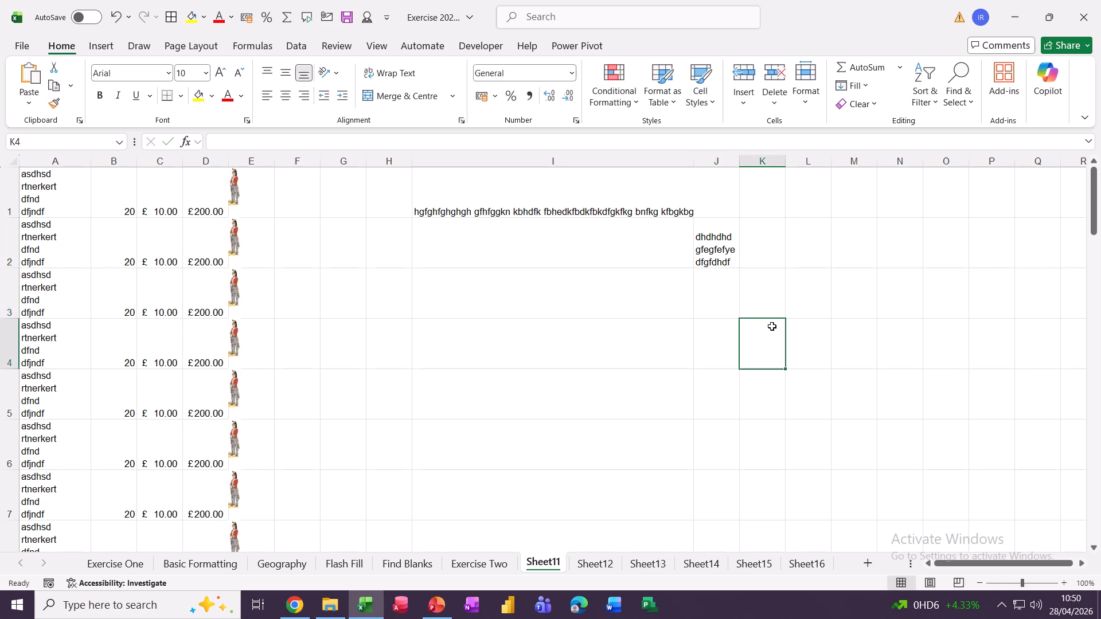
click(727, 290)
click(386, 81)
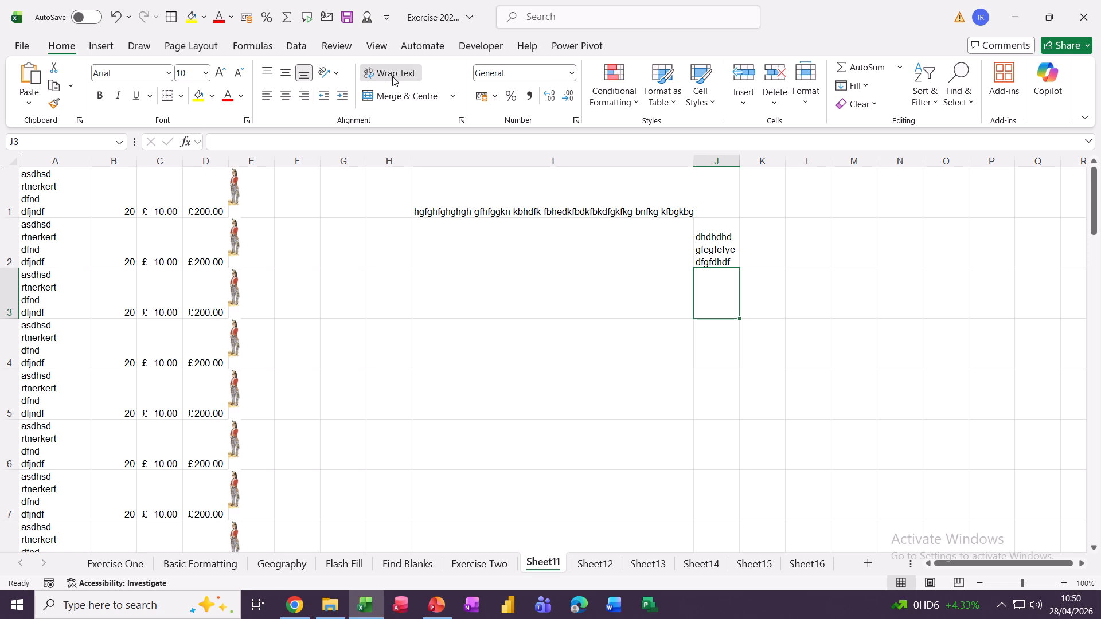
text(fdhfhj hj s)
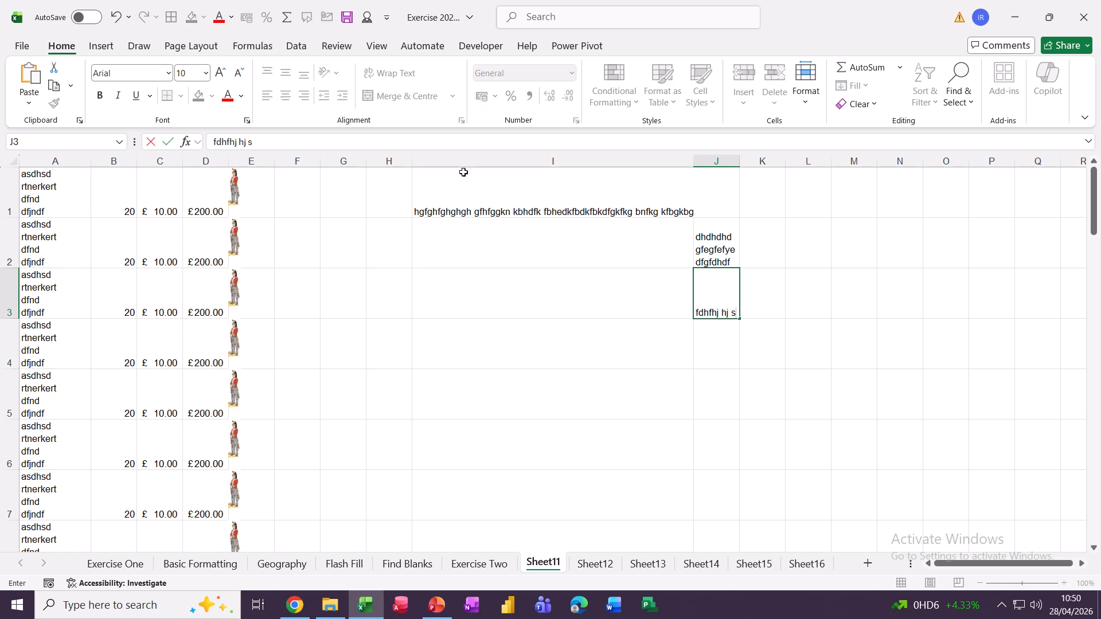
text(jjs jgs fgd fj s)
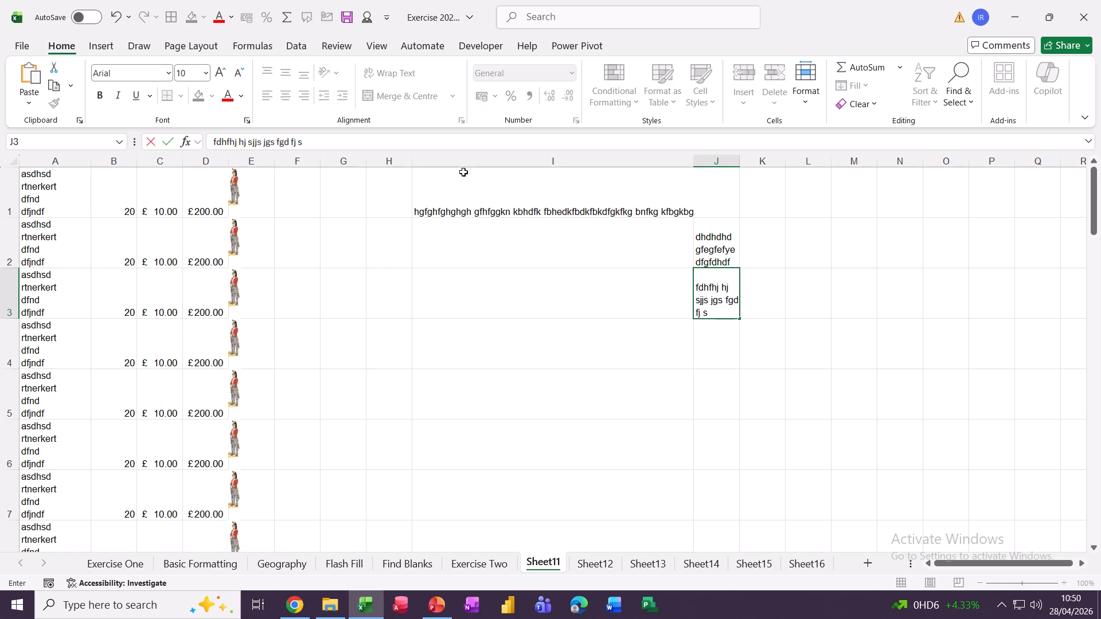
text(js df)
click(703, 336)
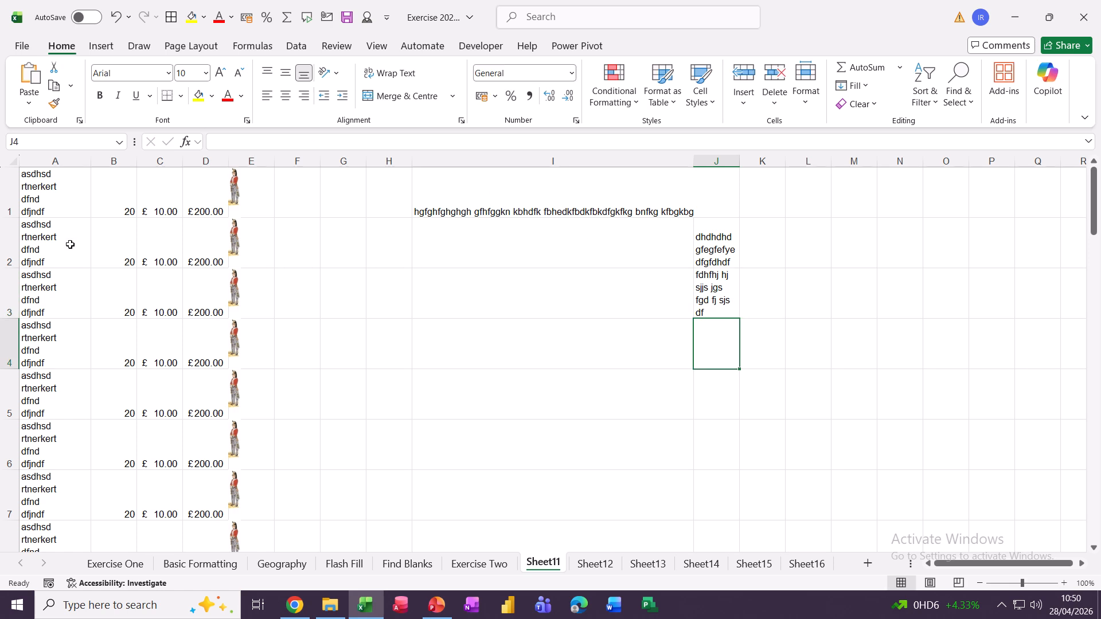
On Basic Formatting, rotate the Jan–Dec headings in B2:M2 upward and widen column B to show £319.00.
click(200, 564)
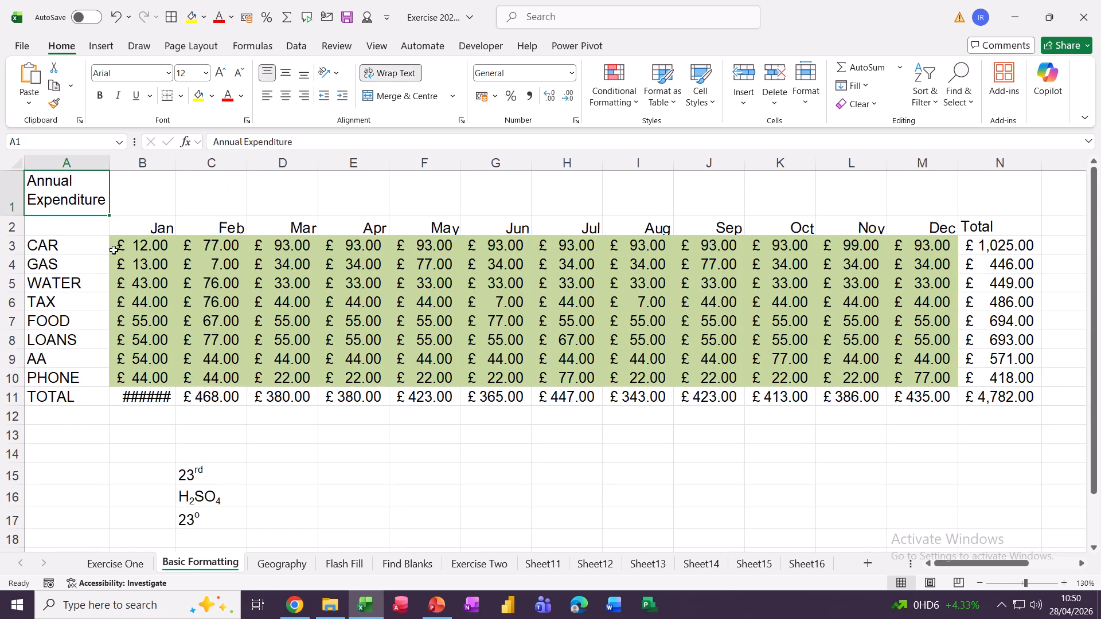
drag(138, 230, 888, 227)
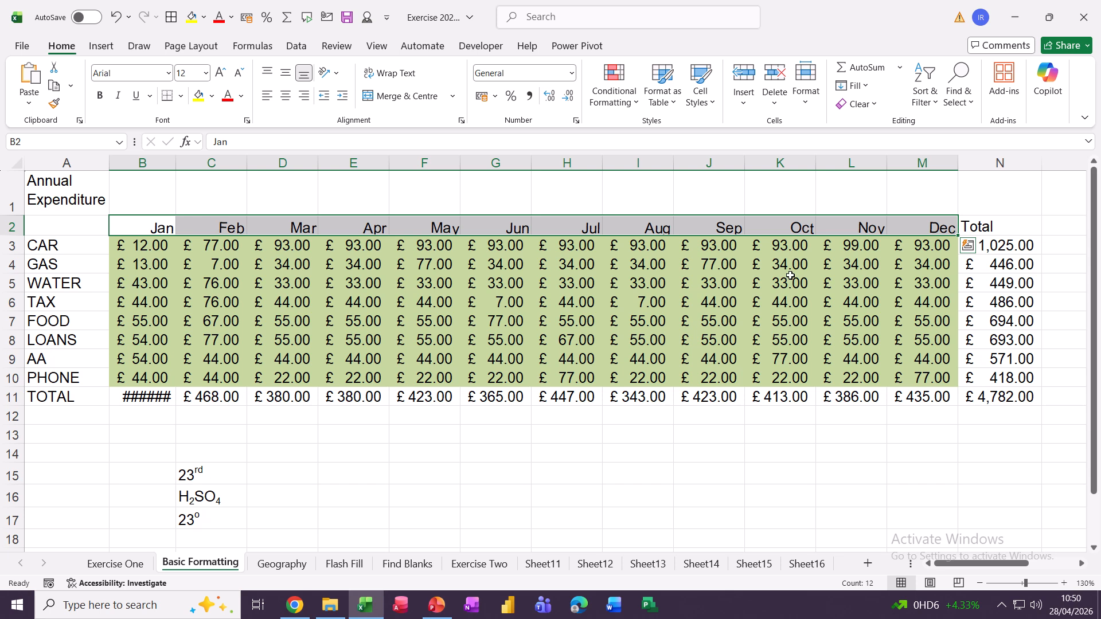
click(338, 75)
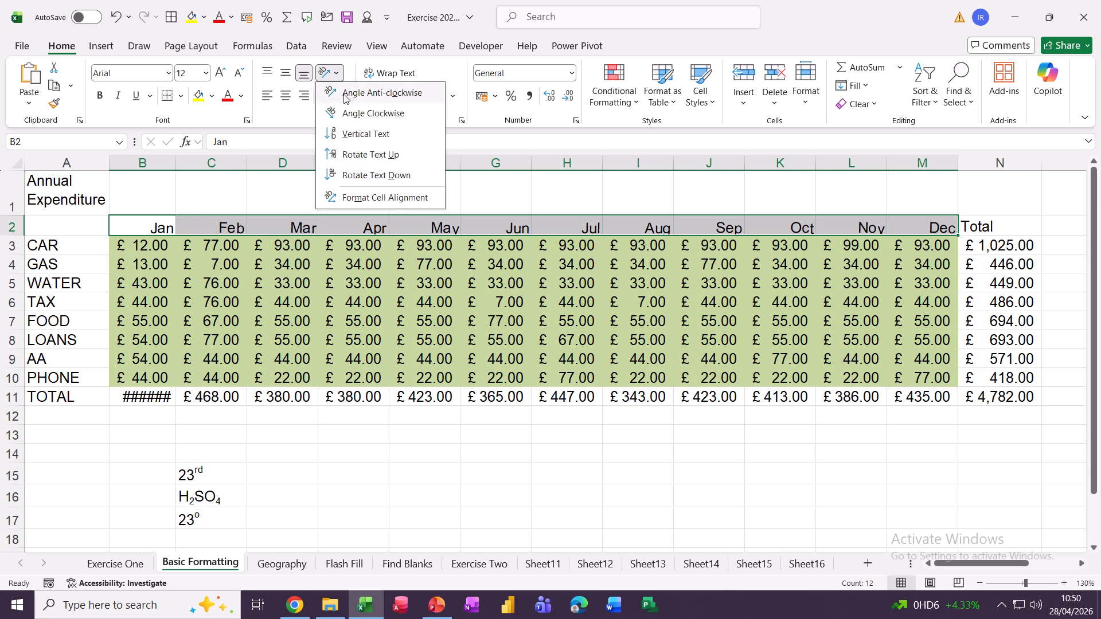
click(380, 95)
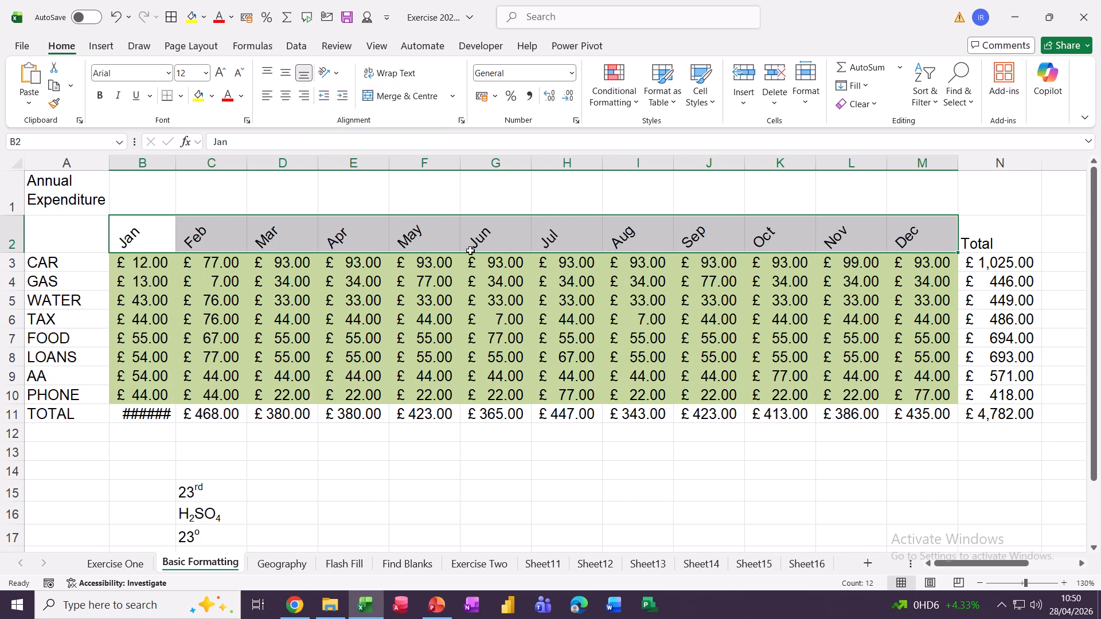
click(338, 74)
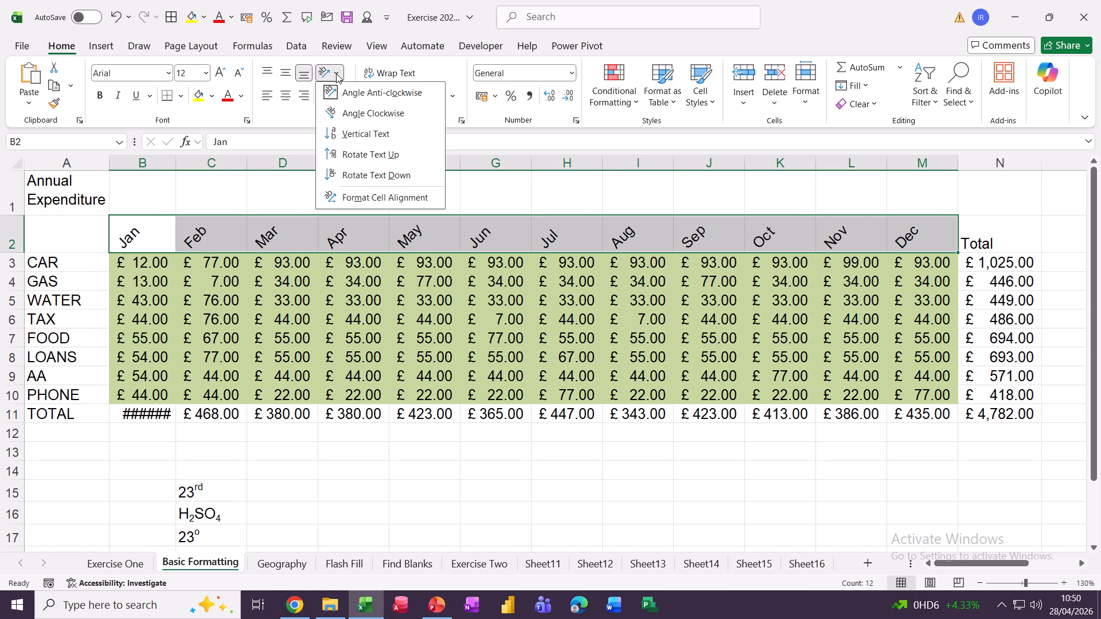
click(357, 156)
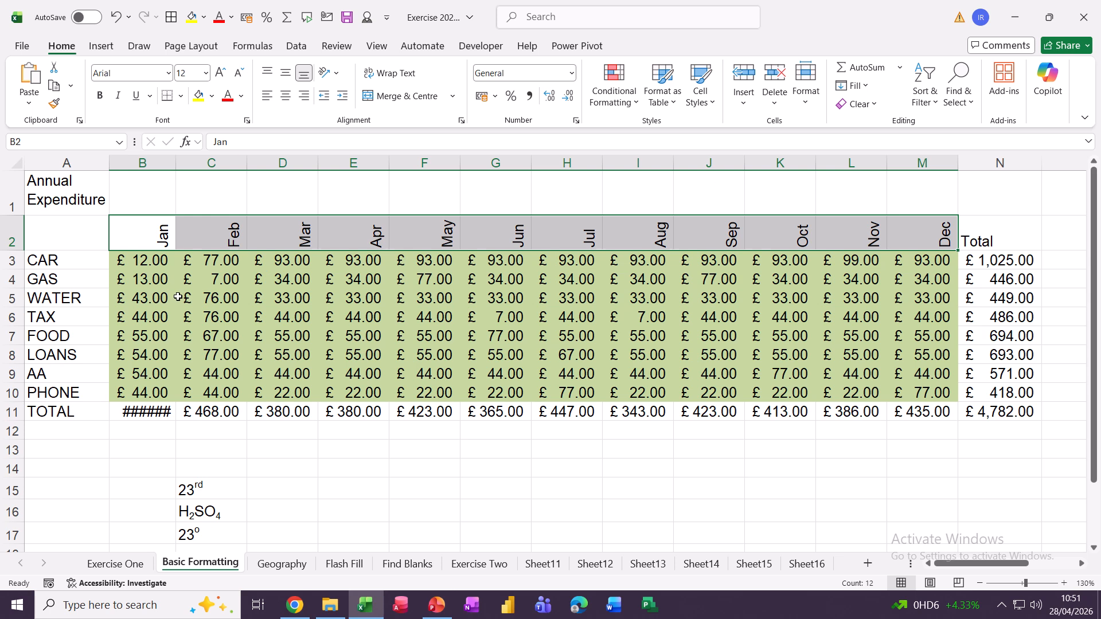
double_click(178, 163)
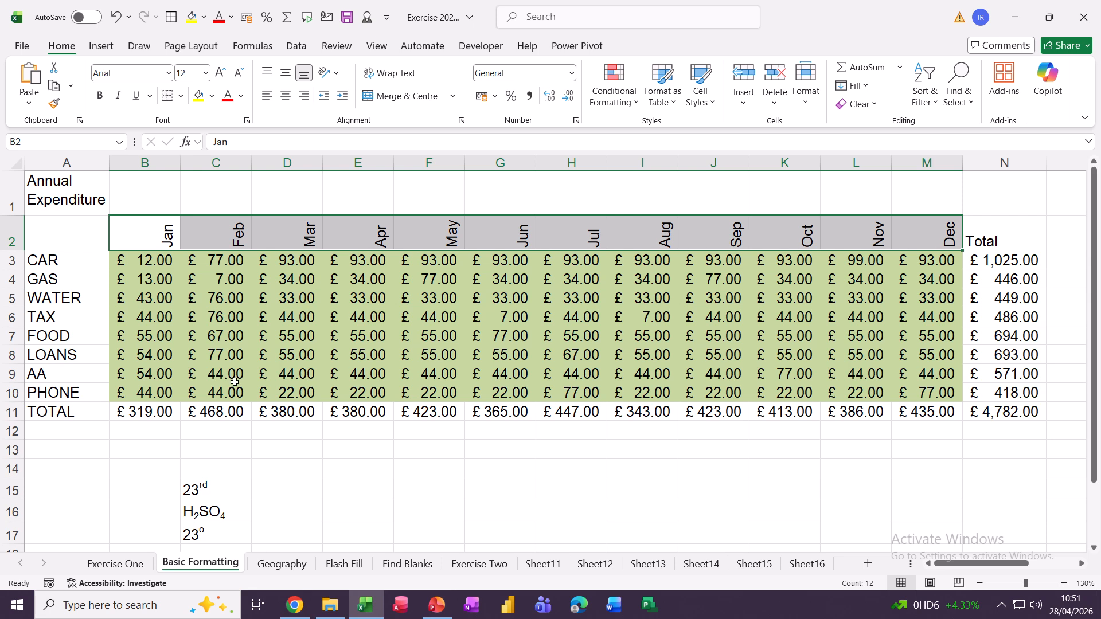
drag(132, 408, 937, 417)
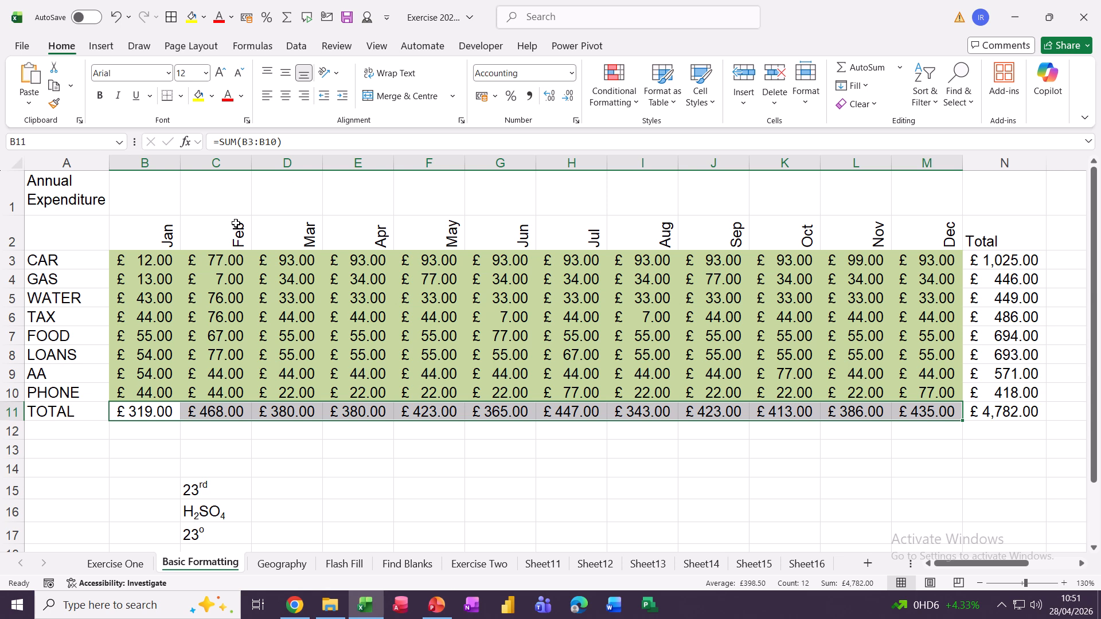
Give the TOTAL figures B11:M11 a thick red outline border through Format Cells.
click(181, 96)
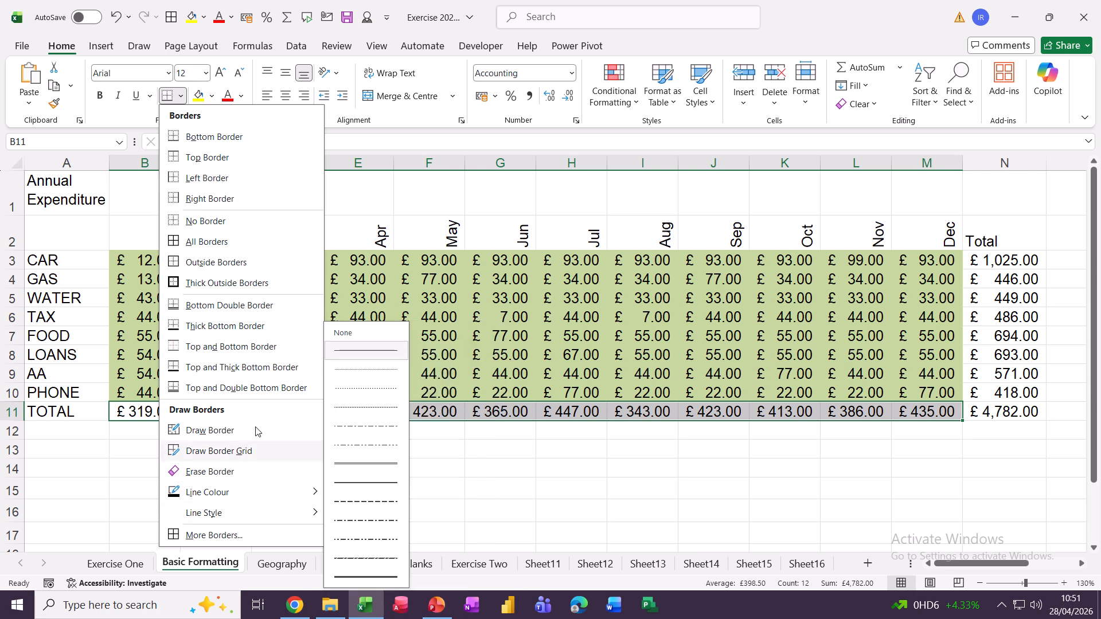
click(455, 312)
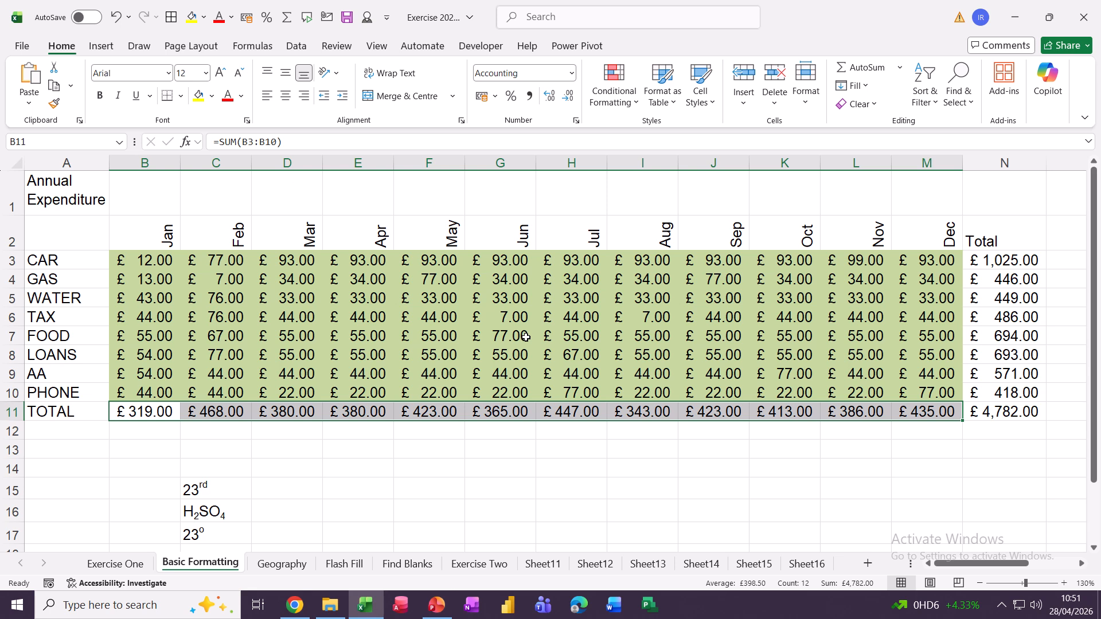
key(ctrl+1)
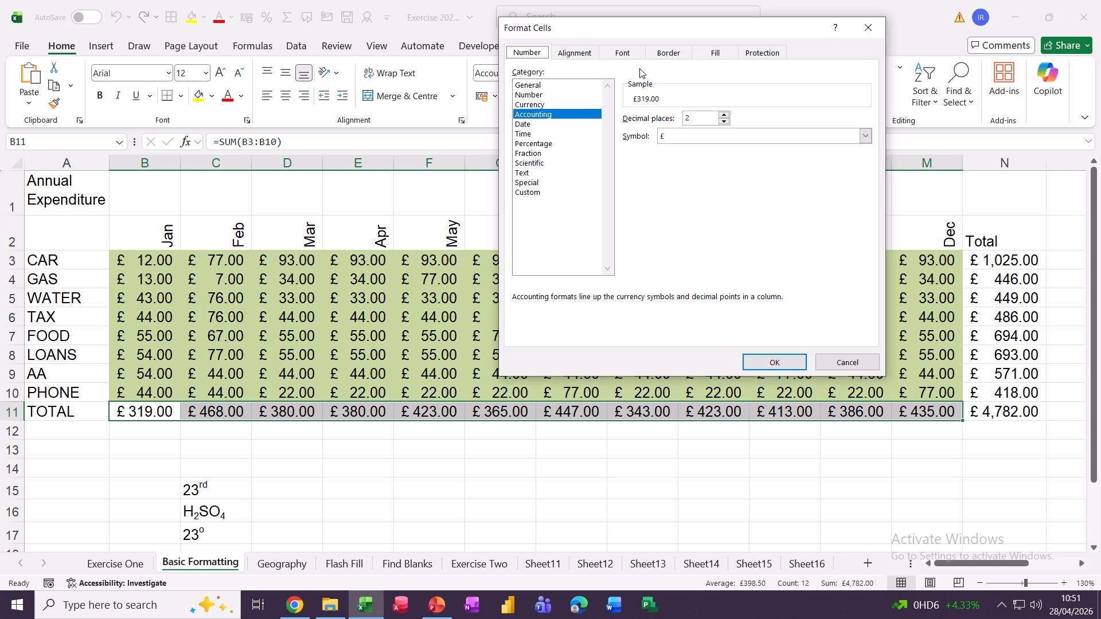
click(664, 58)
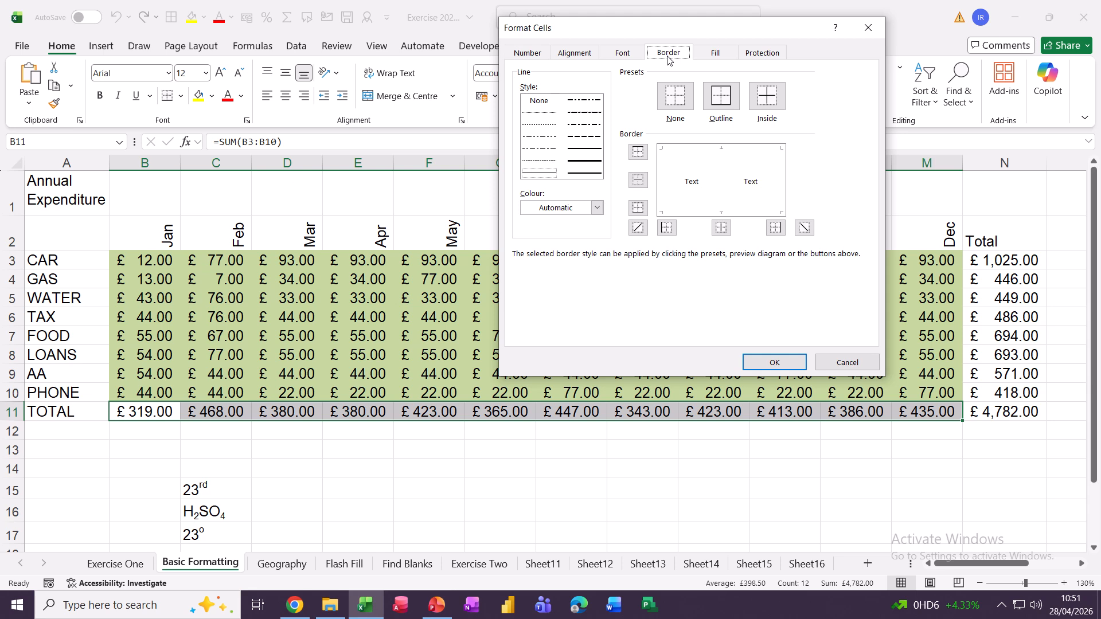
click(577, 162)
click(597, 207)
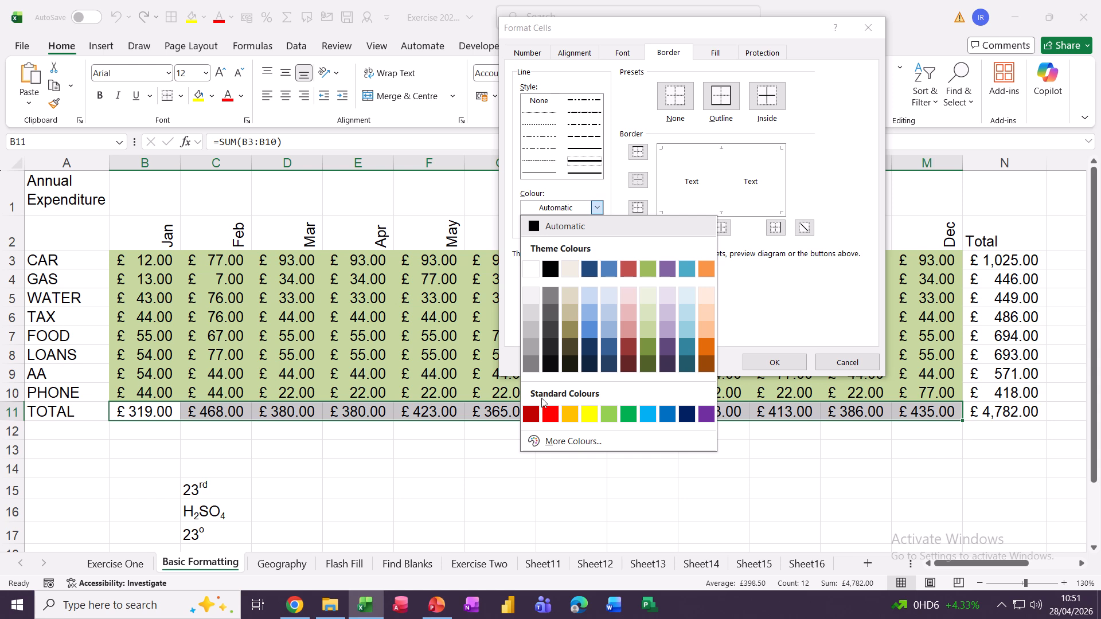
click(550, 413)
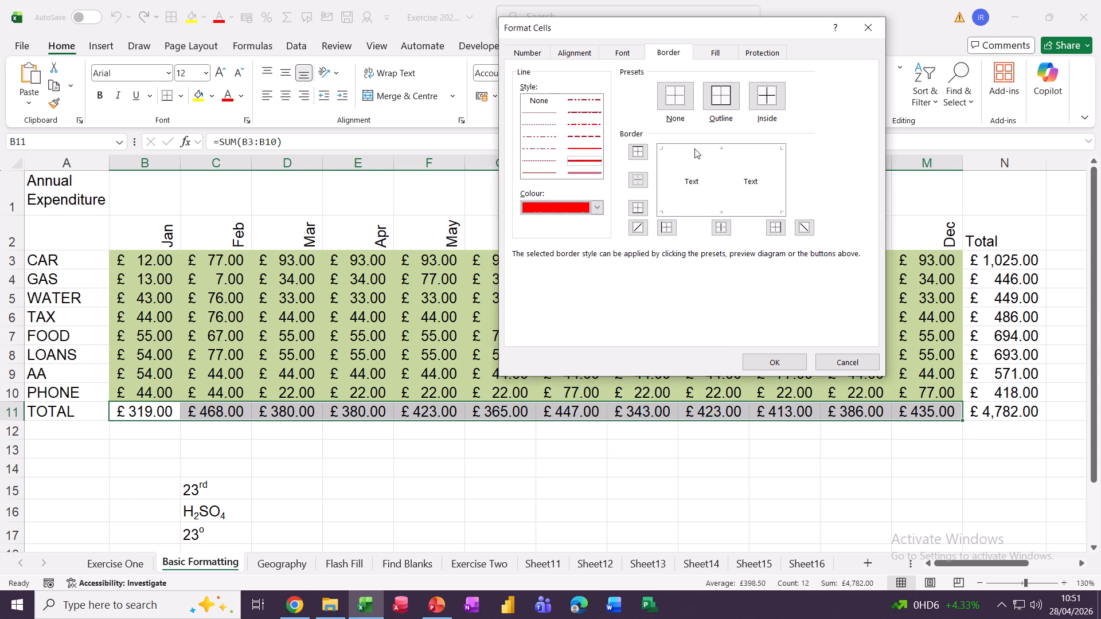
click(721, 100)
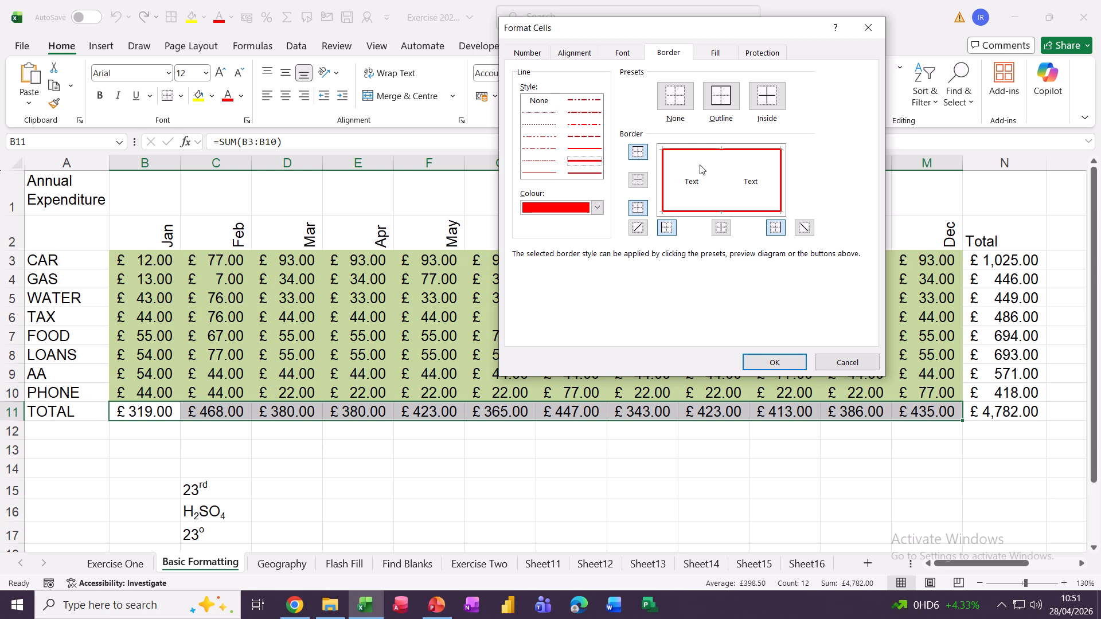
click(763, 366)
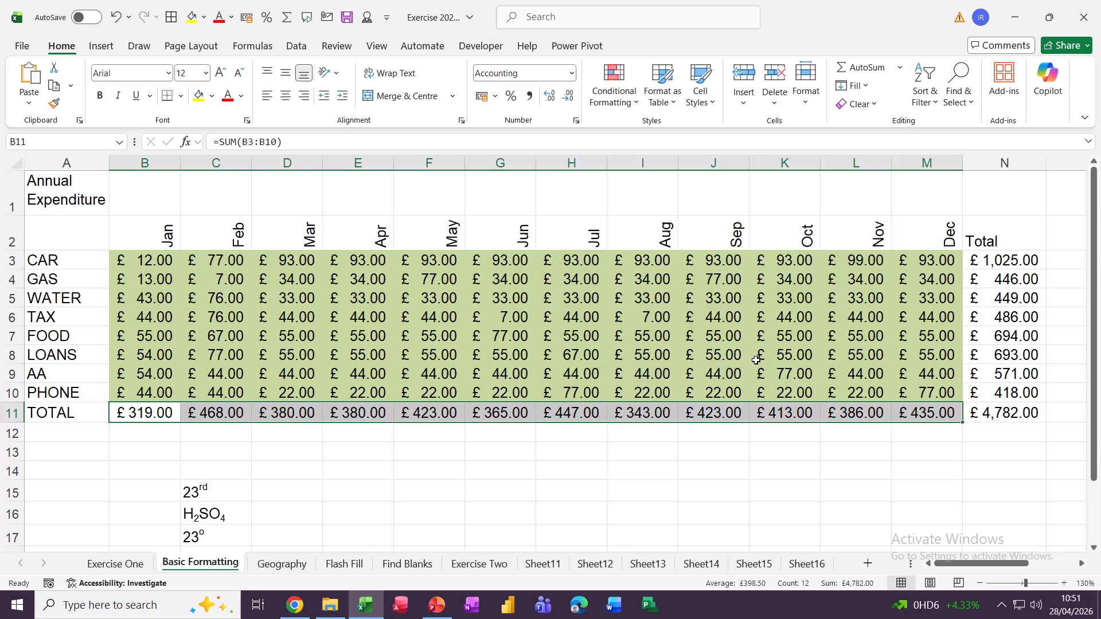
click(377, 339)
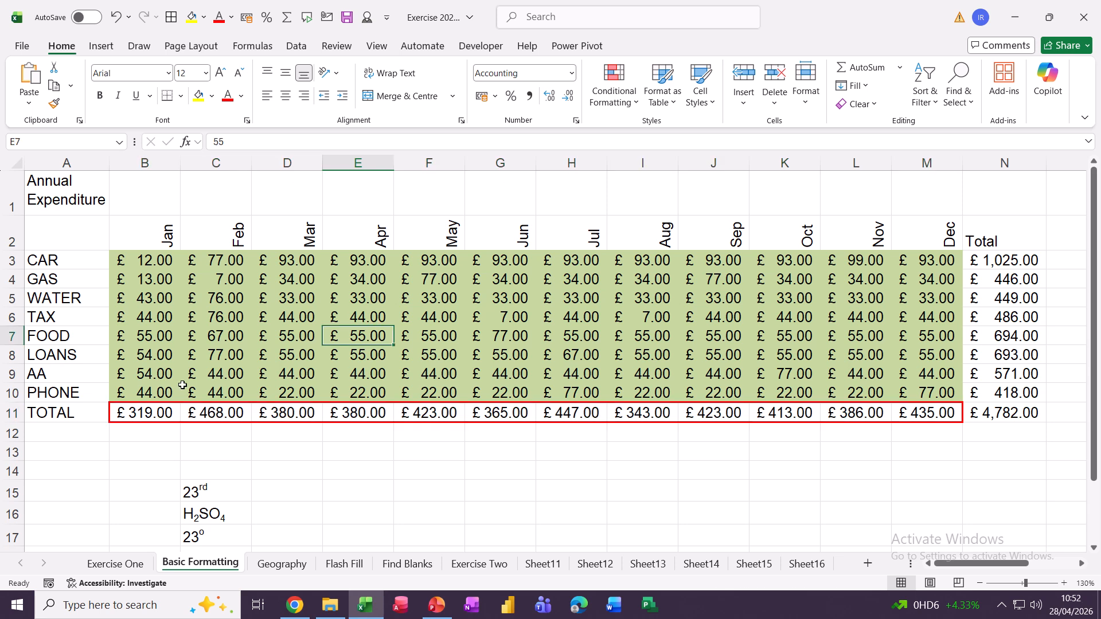
Fill B12:M13 with the Reverse Diagonal Stripe pattern style through Format Cells.
drag(127, 433, 909, 458)
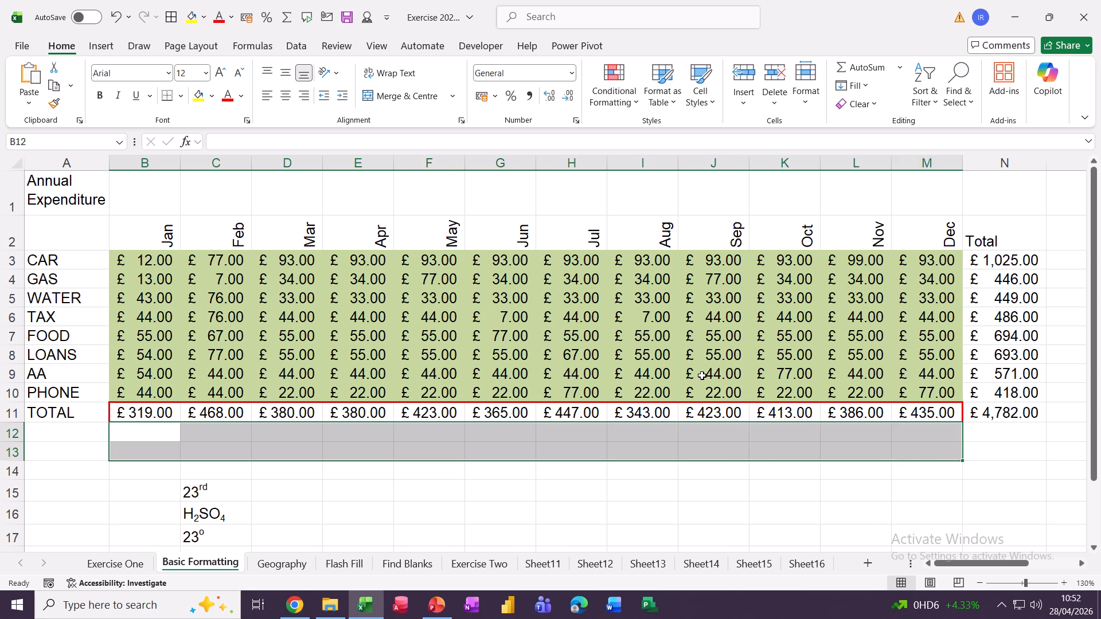
key(ctrl+1)
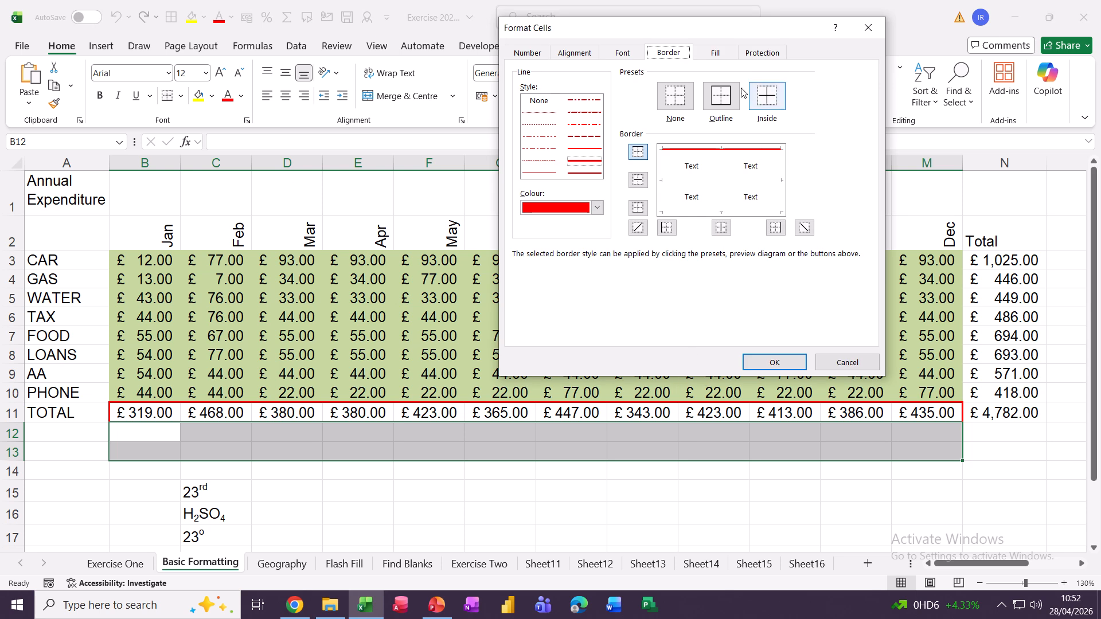
click(716, 53)
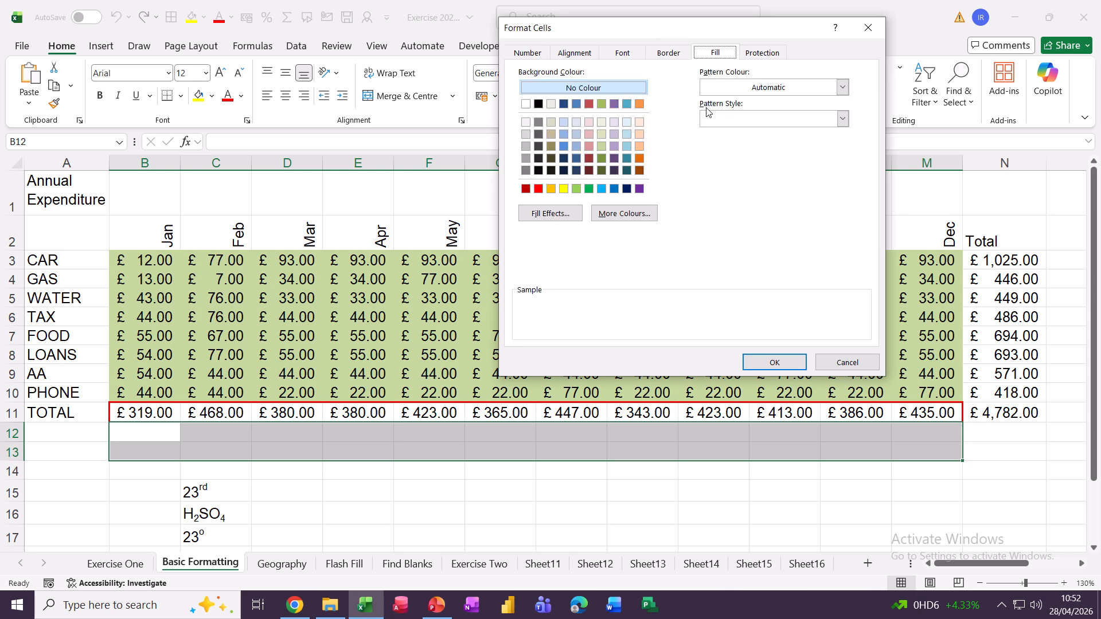
click(724, 117)
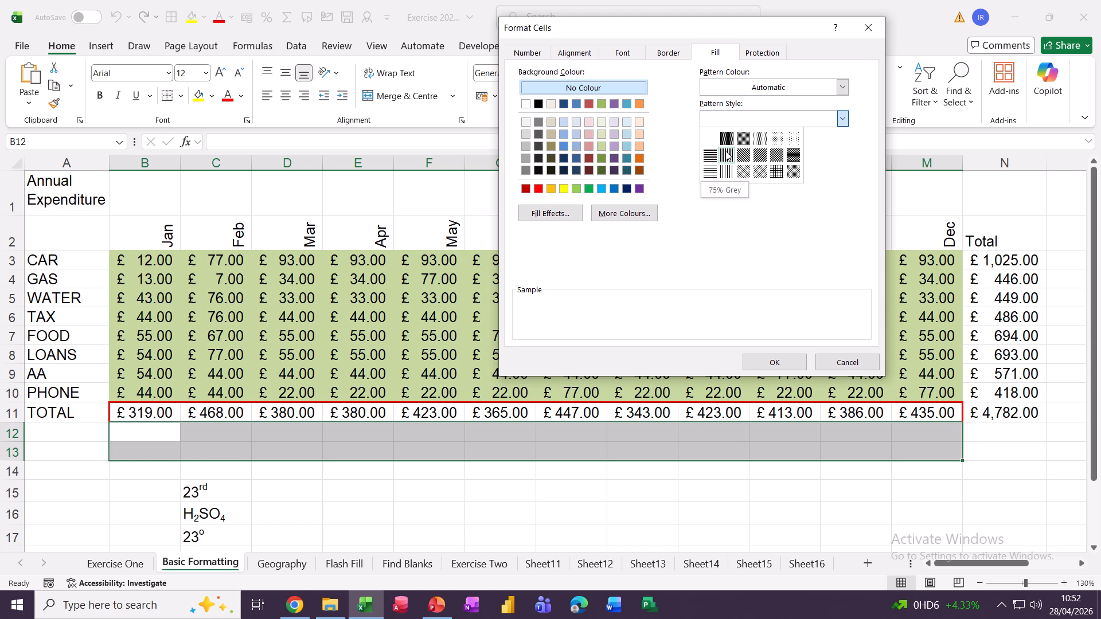
click(743, 163)
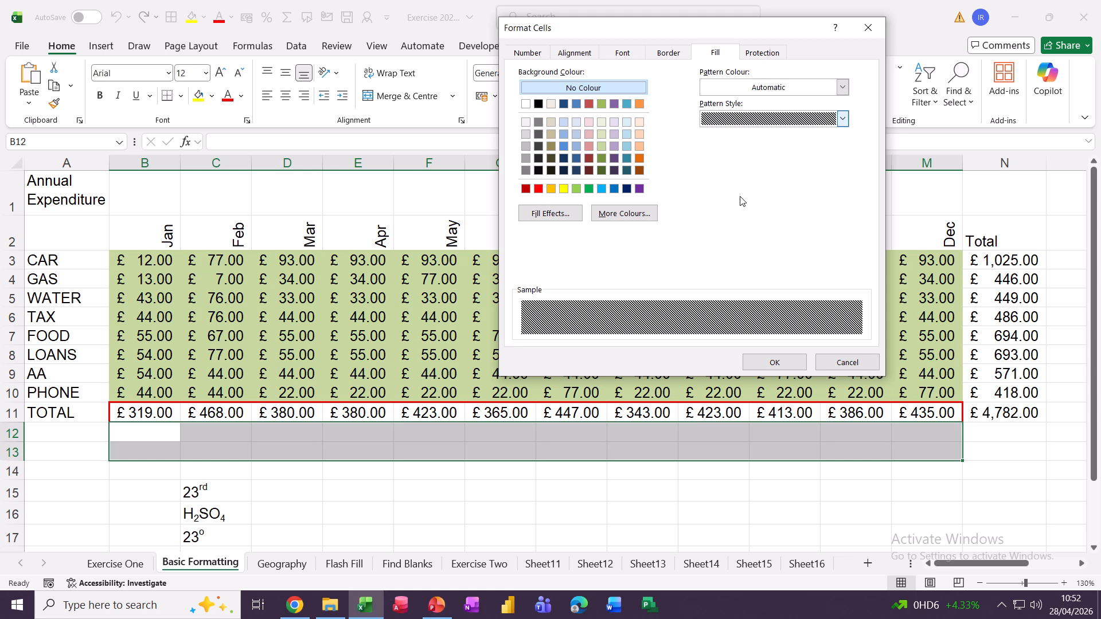
click(756, 362)
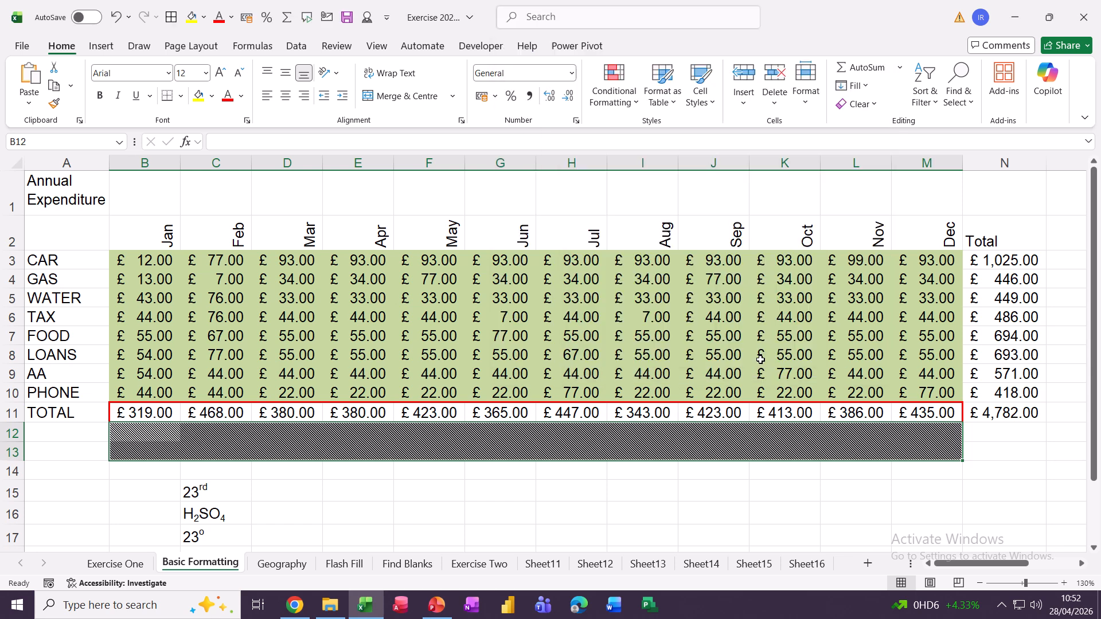
click(440, 453)
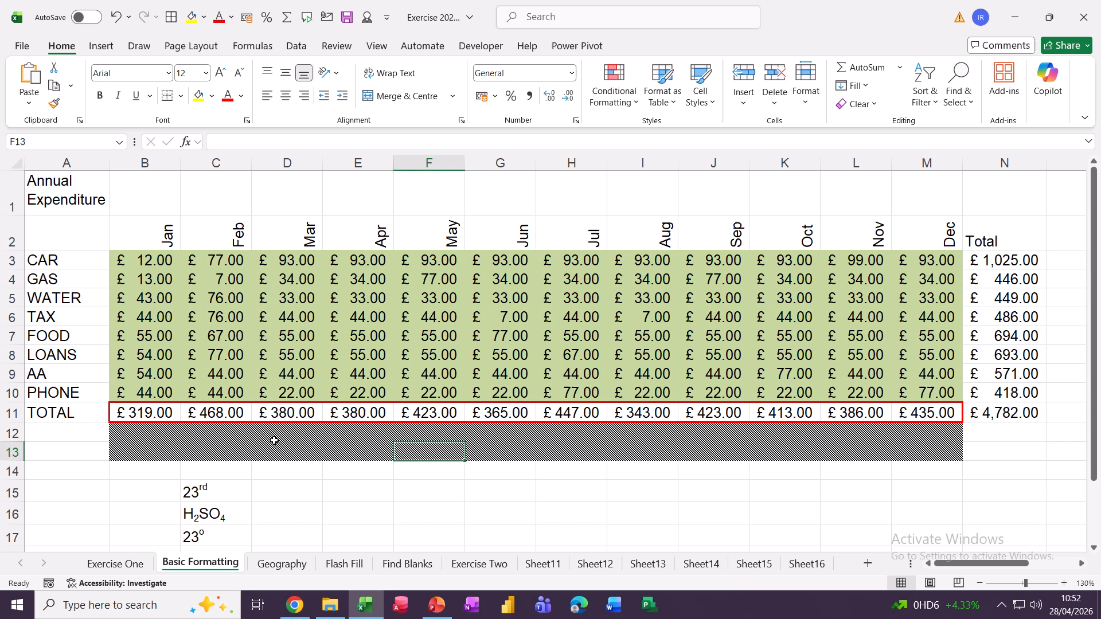
click(196, 431)
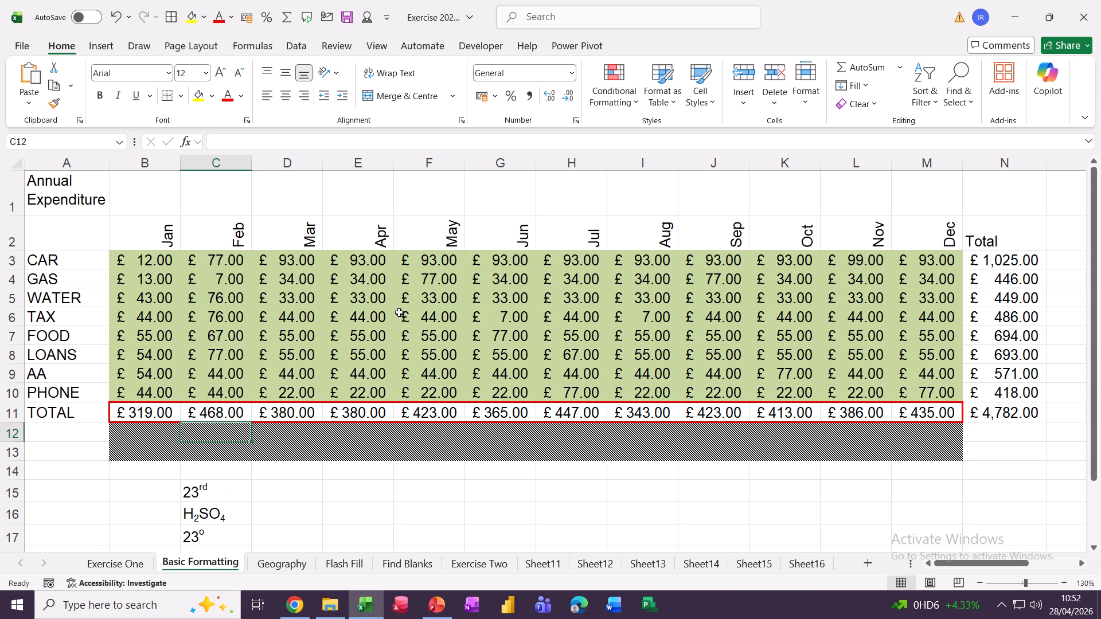
scroll(400, 313, down, 1)
Enter 23rd in cell D15.
scroll(400, 314, down, 2)
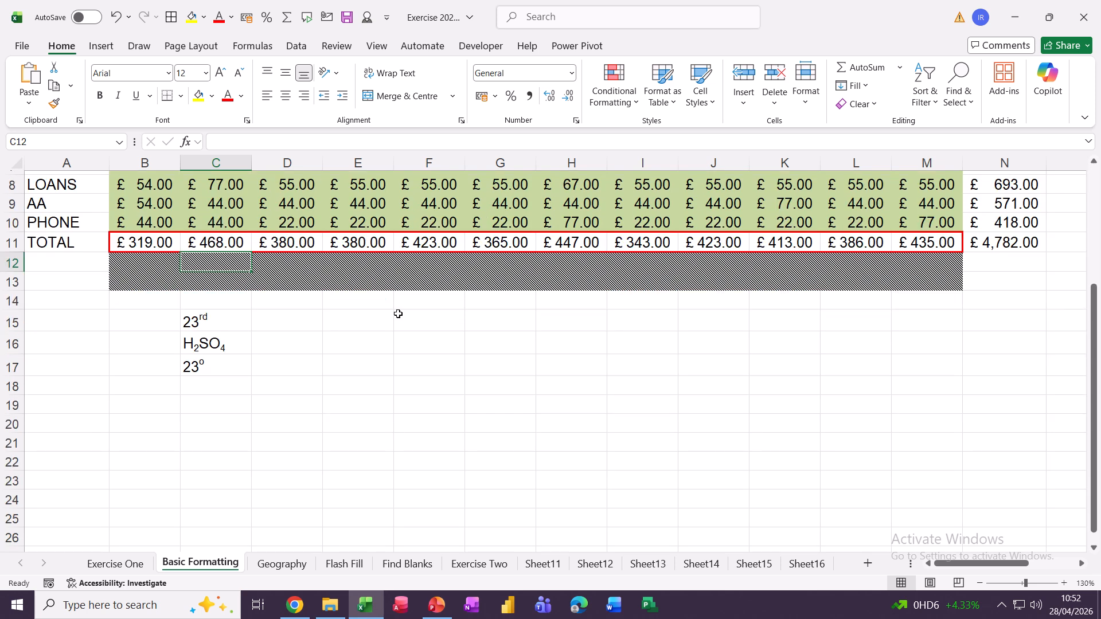
scroll(398, 314, down, 1)
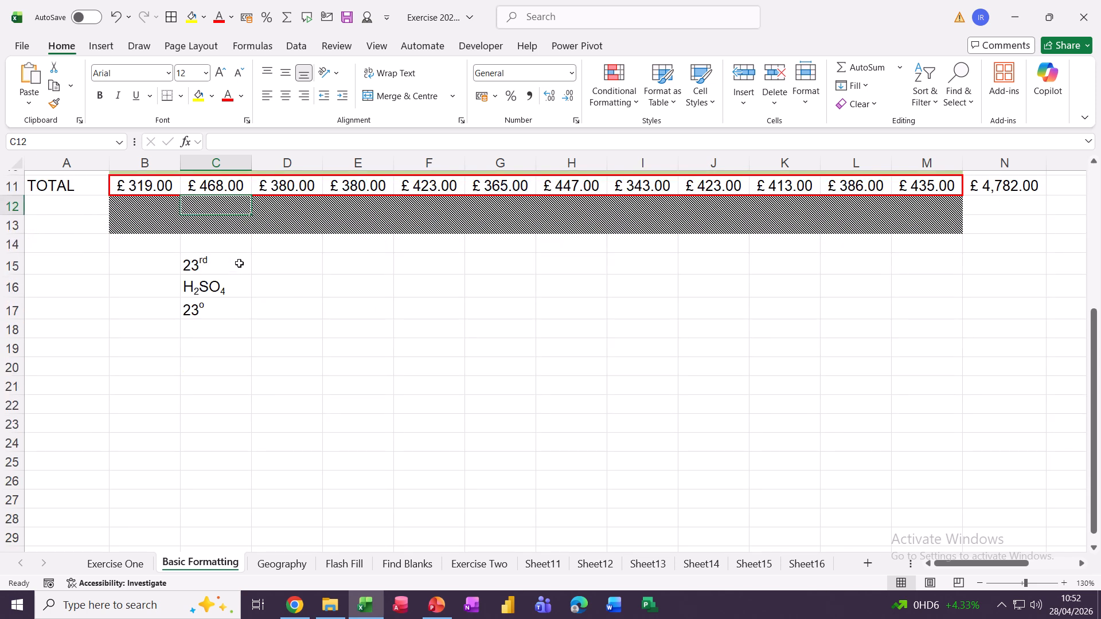
click(265, 261)
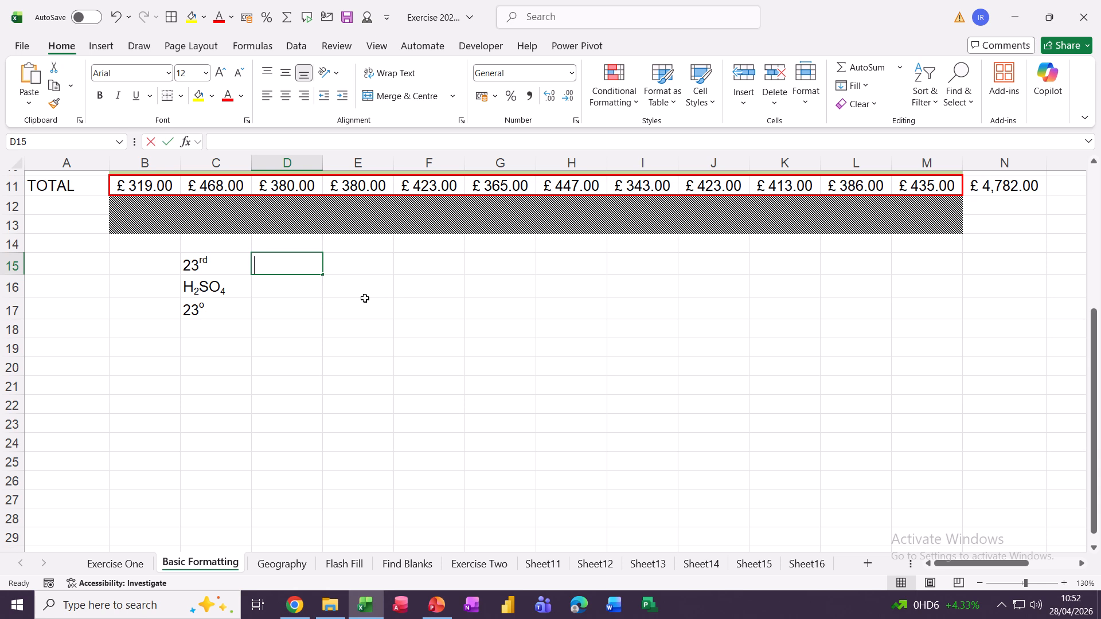
text(23rd)
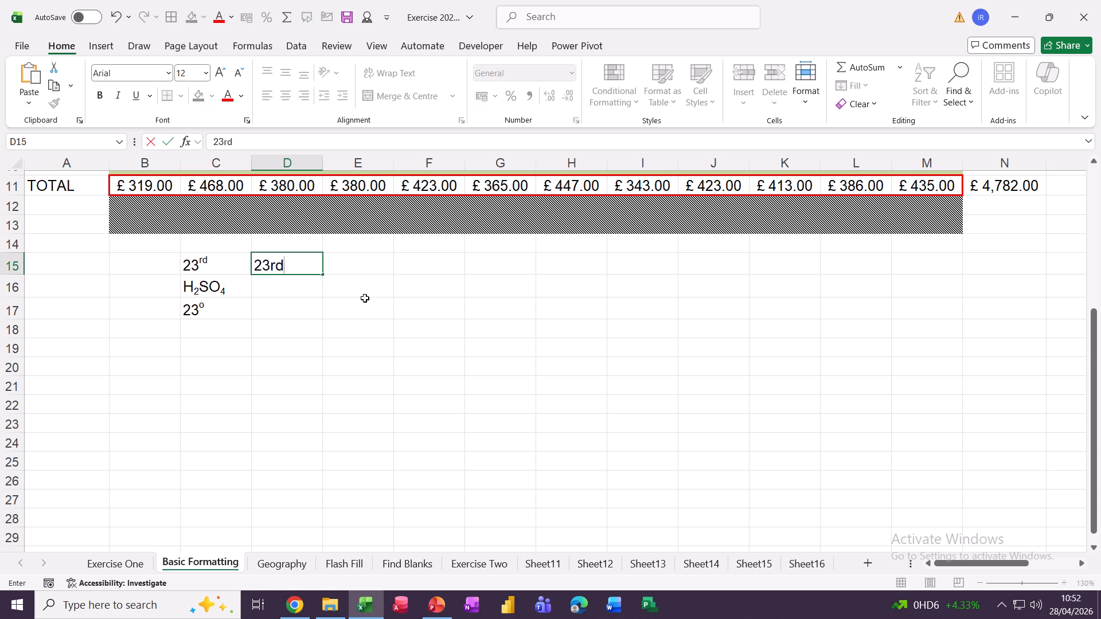
key(Return)
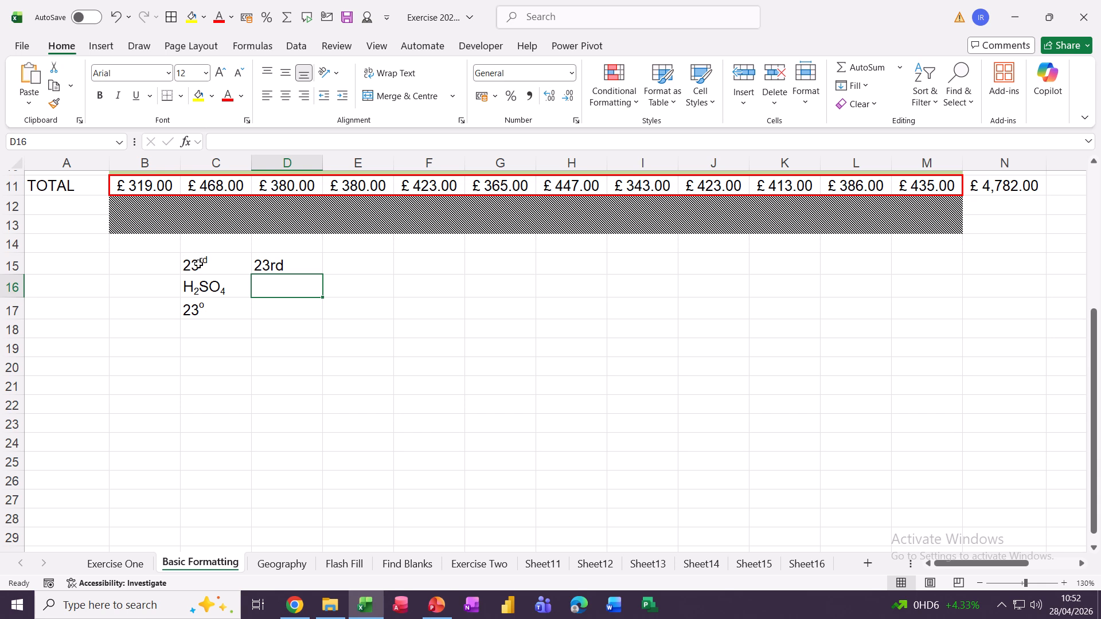
Make the 'rd' in D15 superscript and fill the series across to M15, ending 32nd.
click(285, 266)
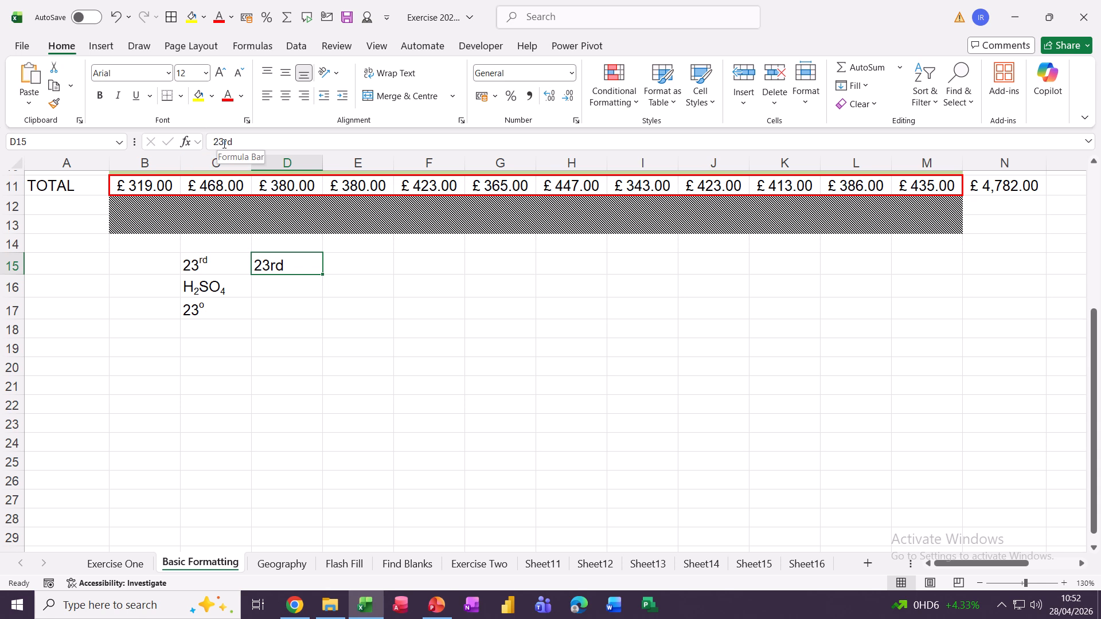
drag(223, 143, 235, 143)
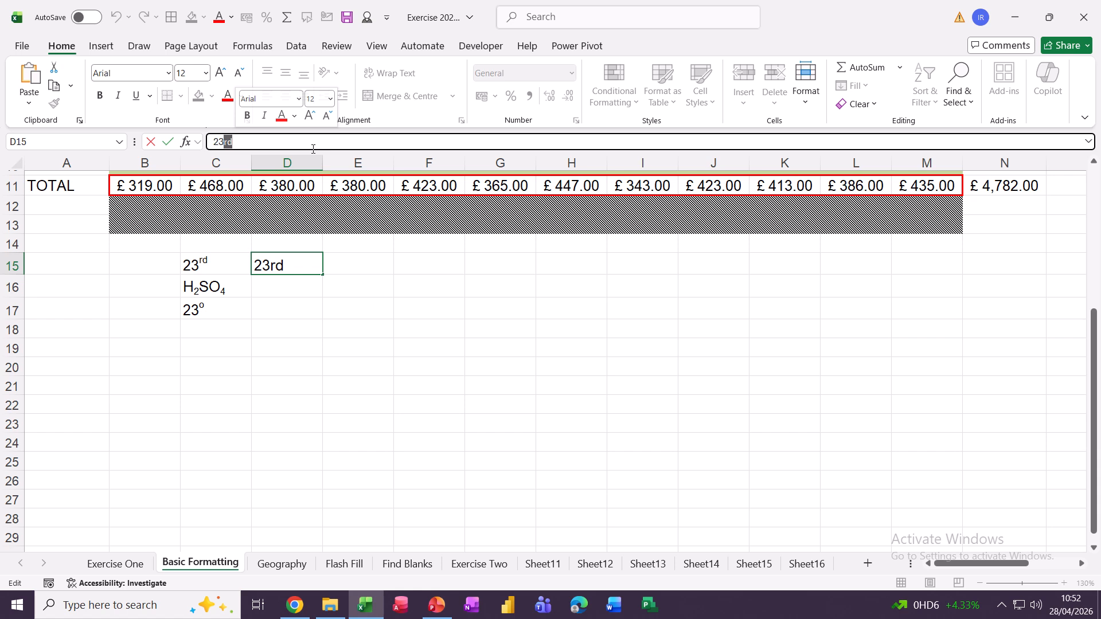
key(ctrl+1)
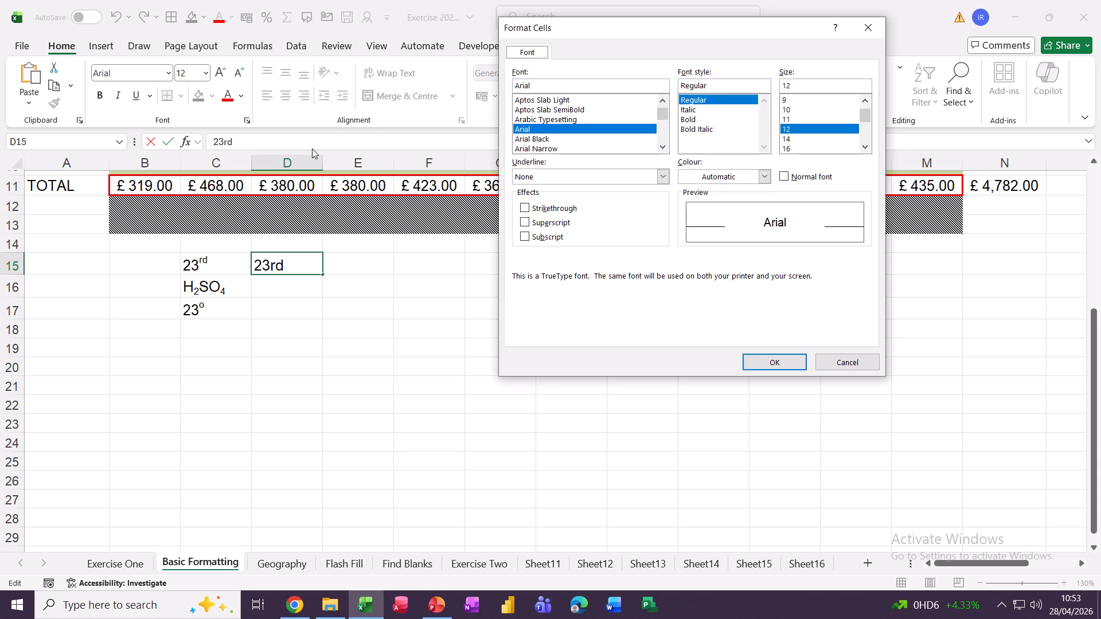
click(525, 223)
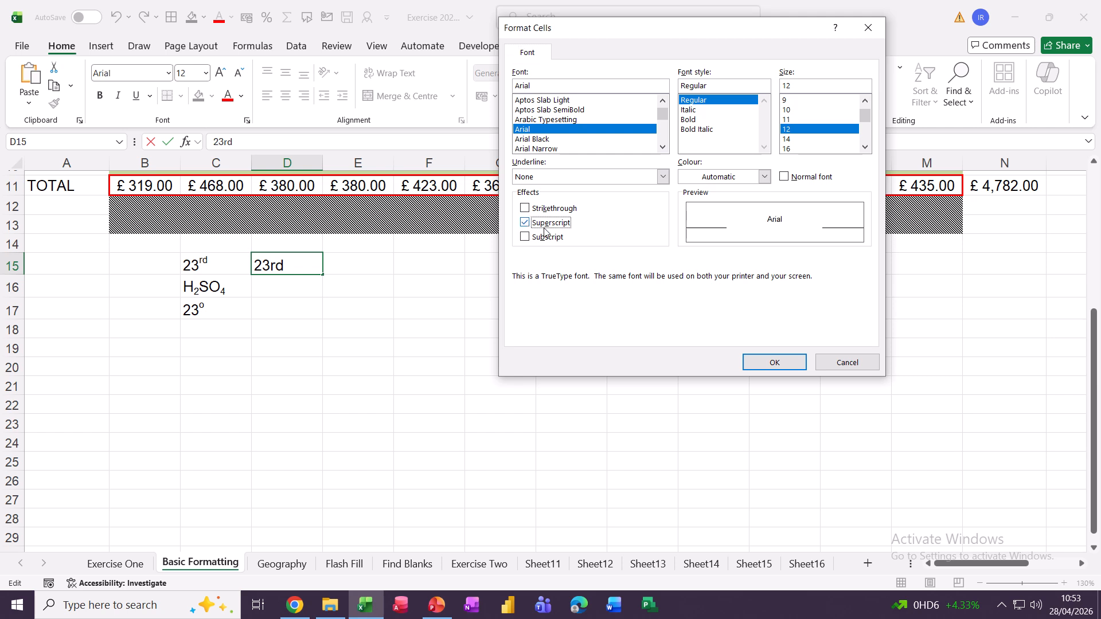
click(774, 362)
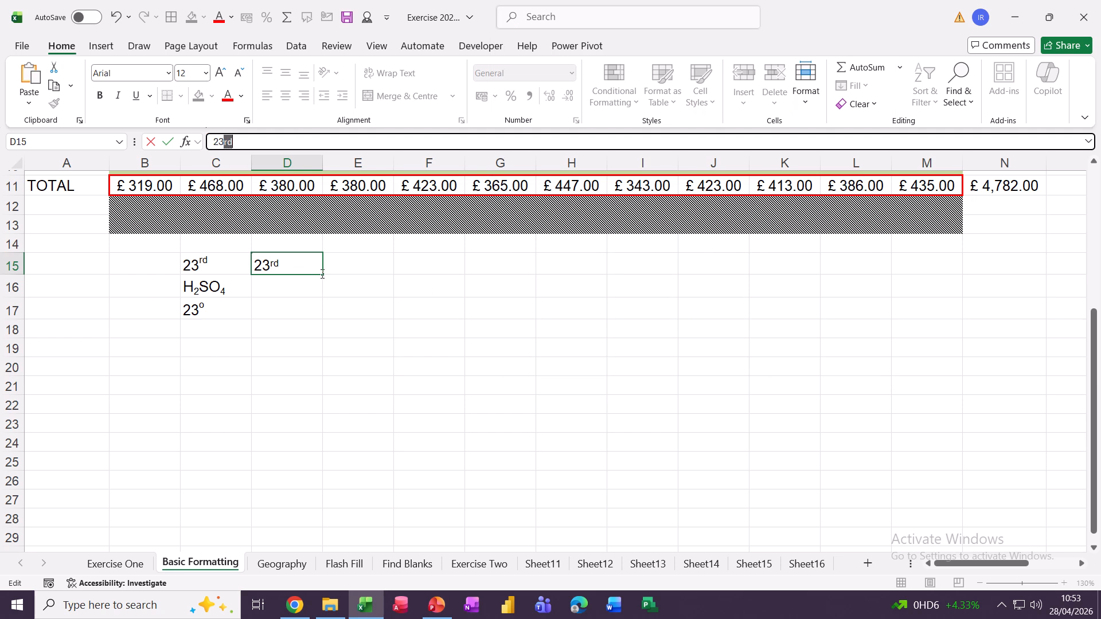
drag(324, 273, 966, 291)
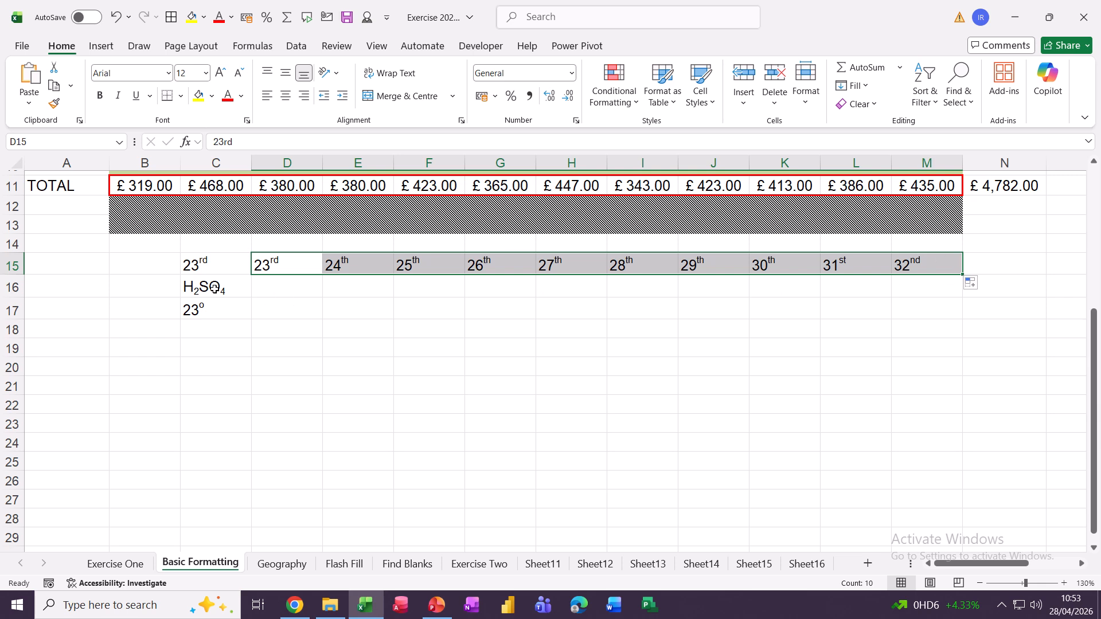
click(269, 290)
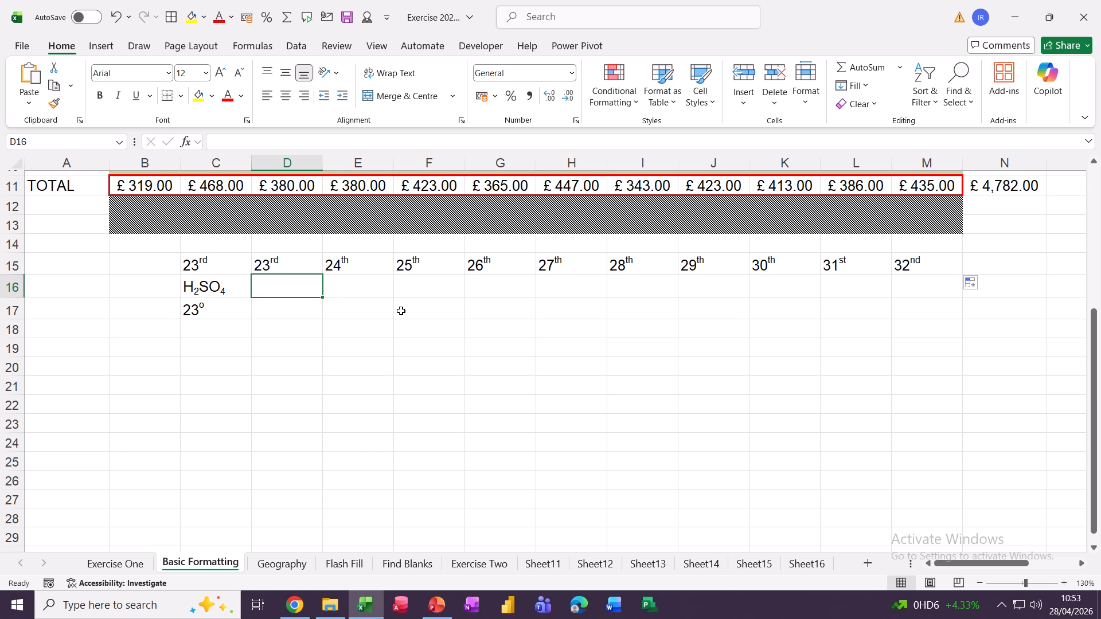
Enter H2SO4 in D16 and make its 2 a subscript.
text(H2)
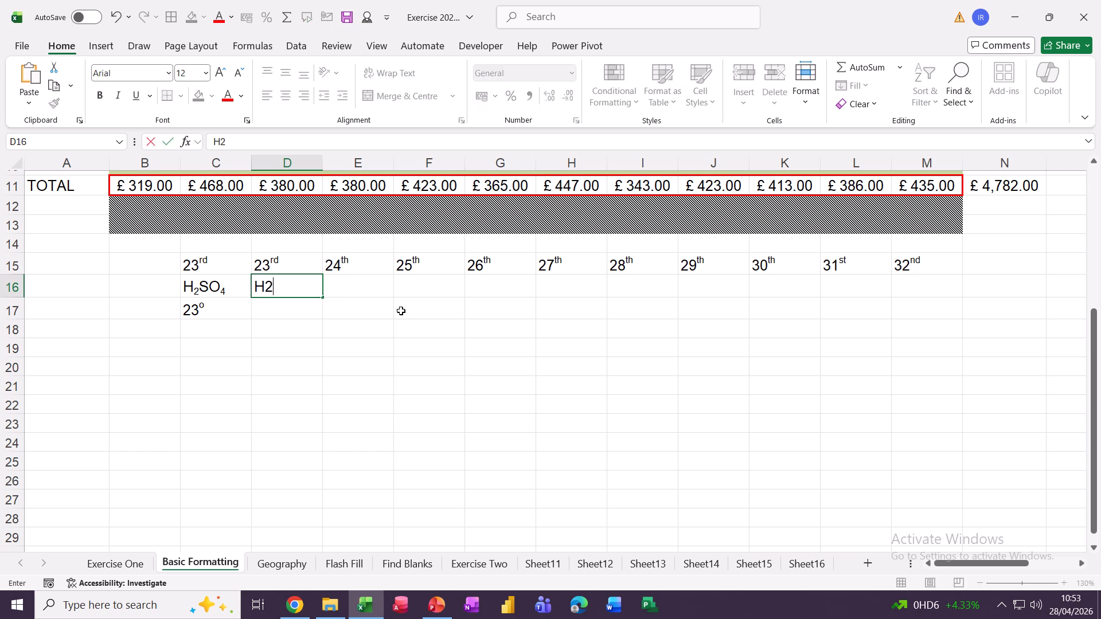
text(SO4)
click(346, 328)
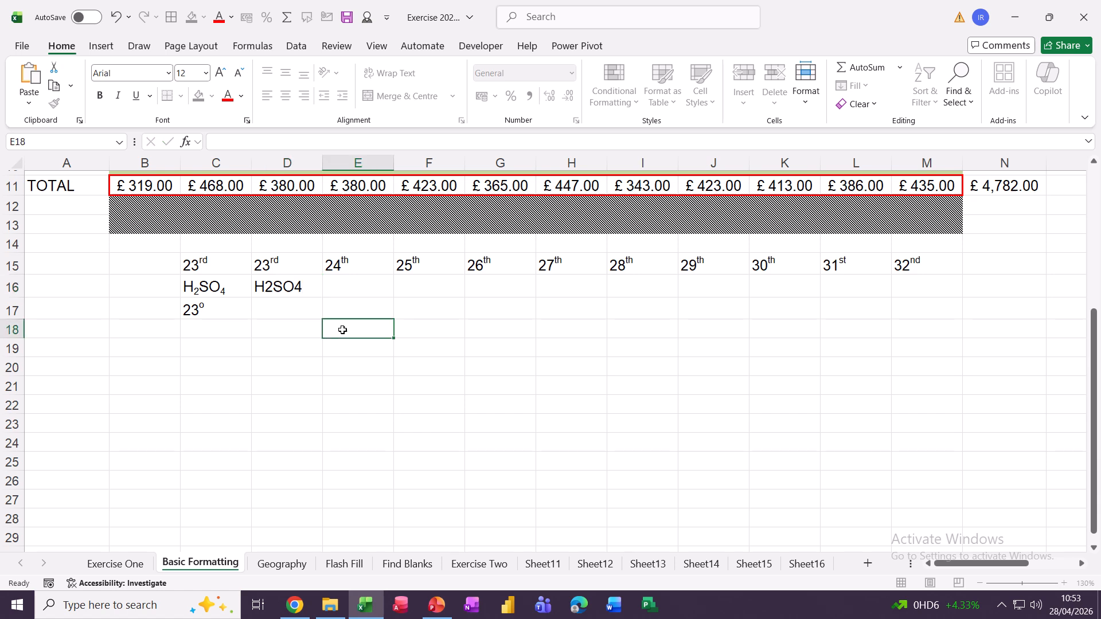
click(288, 305)
click(265, 286)
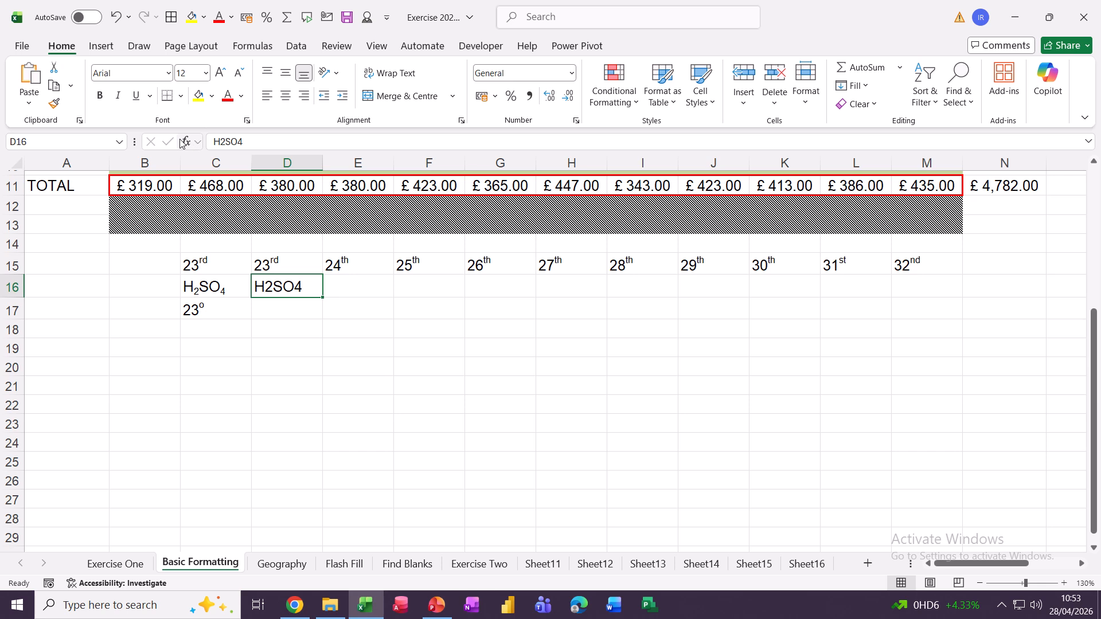
click(220, 142)
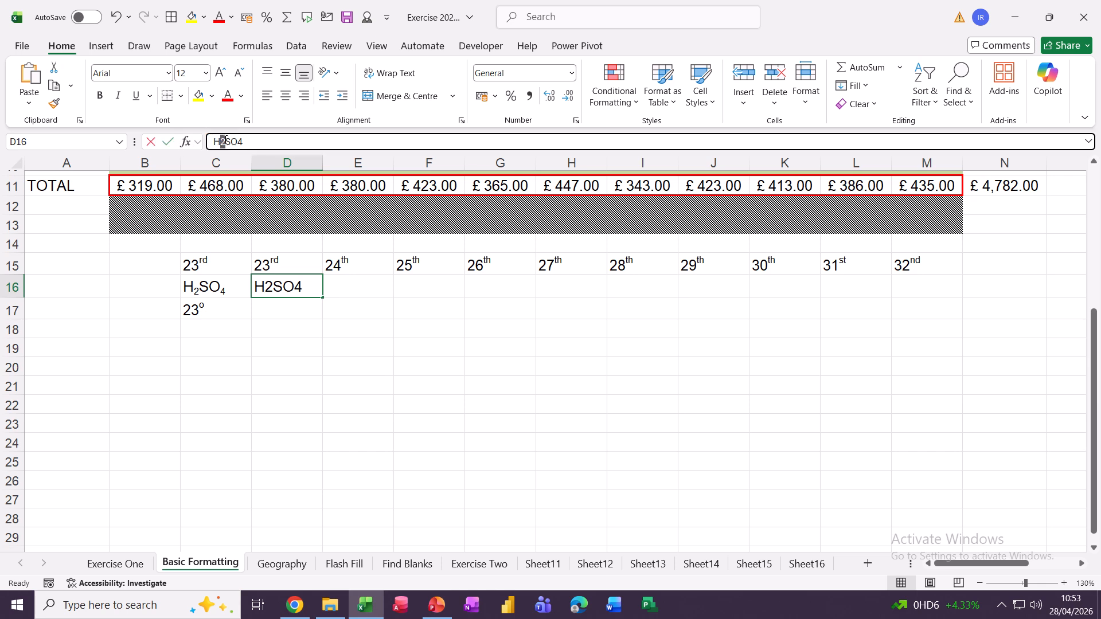
drag(224, 142, 223, 141)
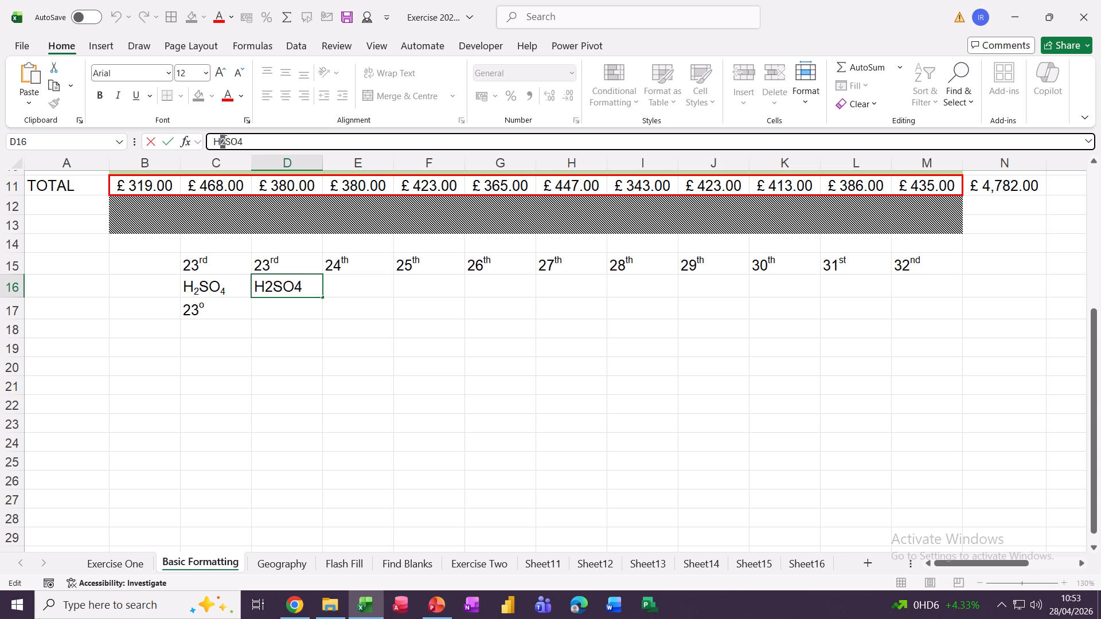
key(ctrl+1)
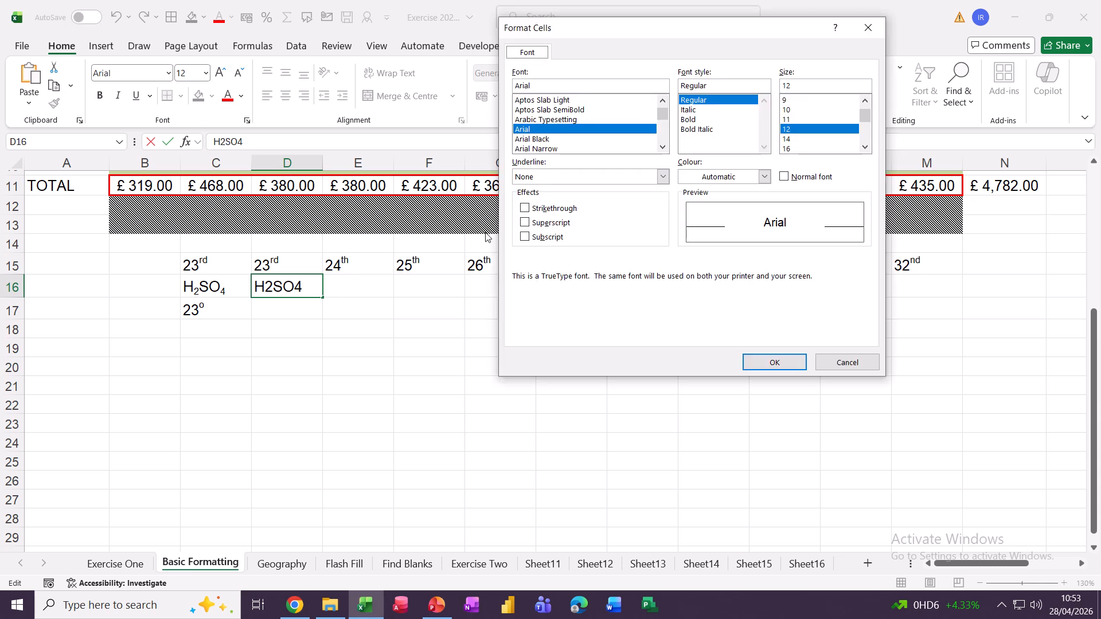
click(525, 237)
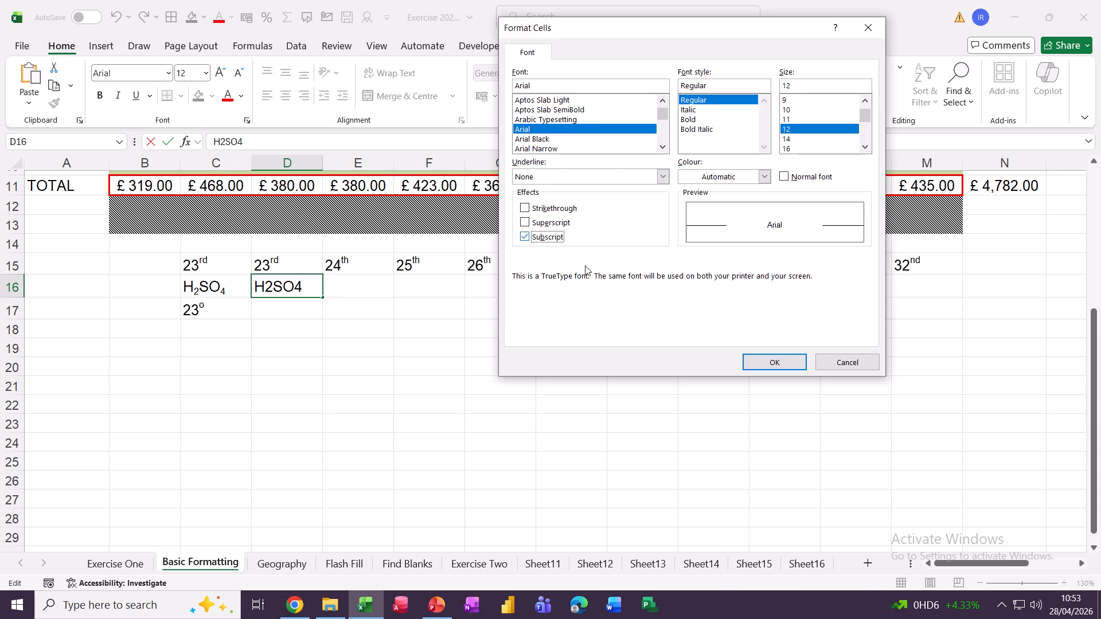
click(769, 362)
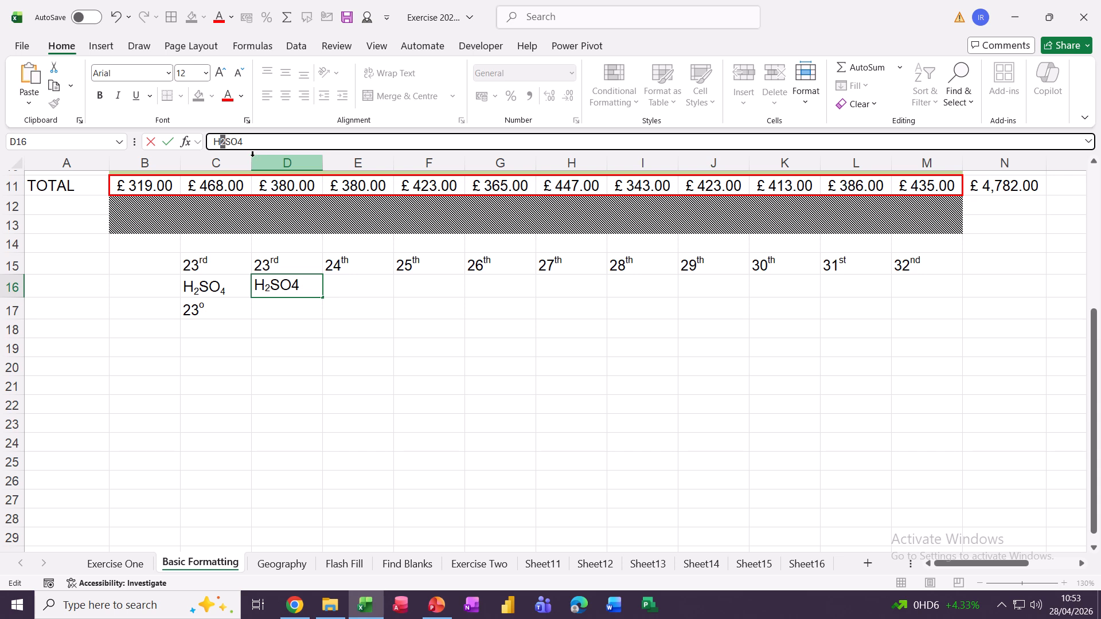
Make the final 4 of H2SO4 a subscript and finish editing D16.
drag(238, 142, 246, 142)
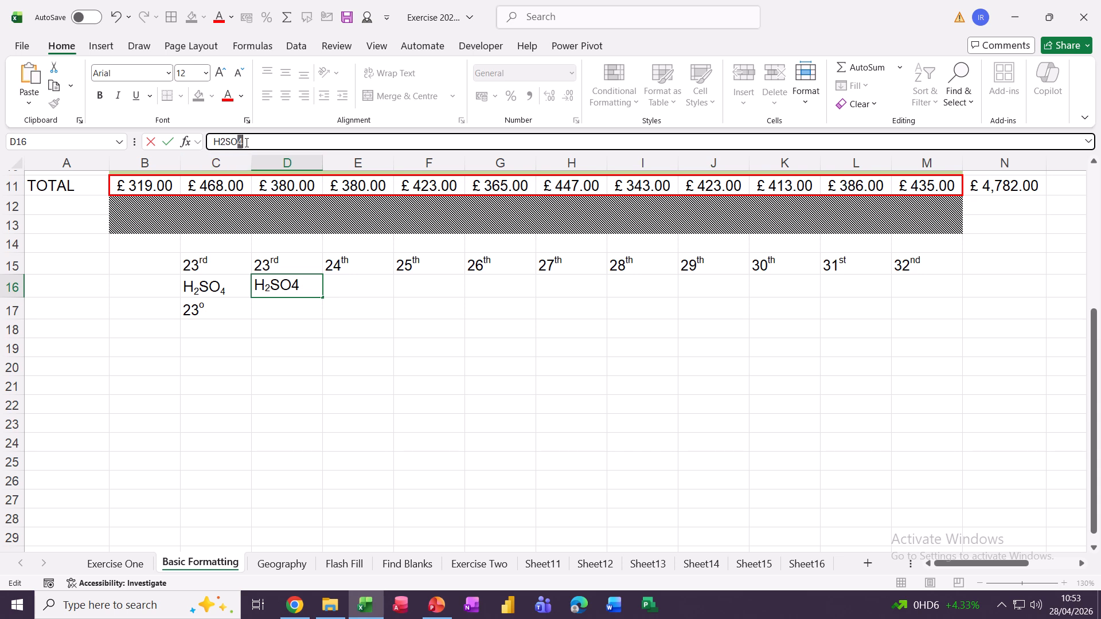
key(ctrl+1)
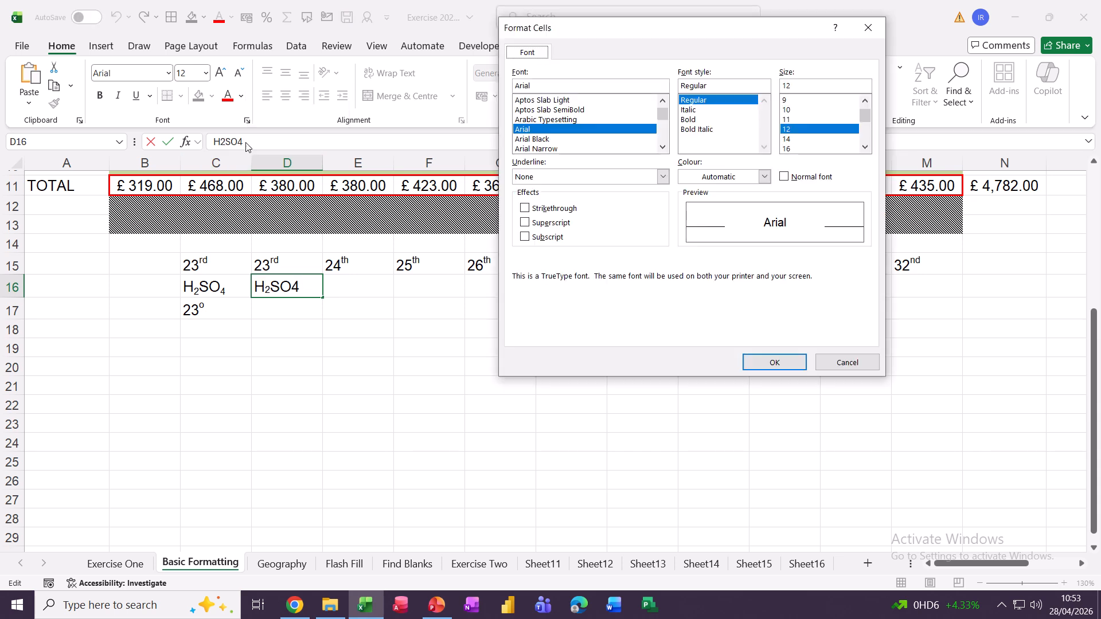
click(525, 237)
click(774, 362)
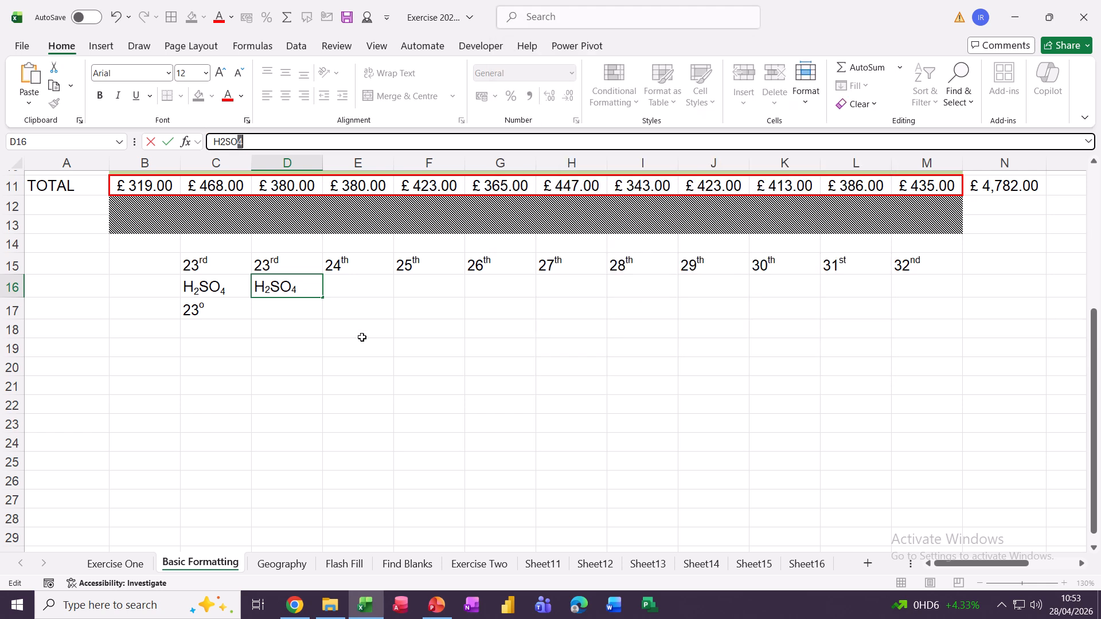
click(361, 337)
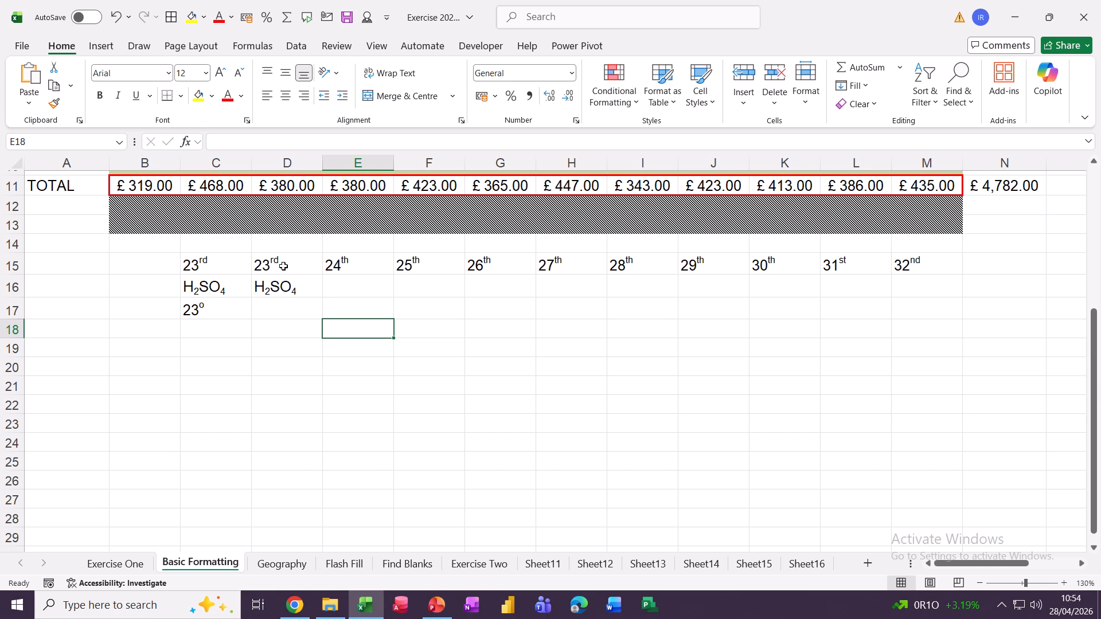
Enter 23° in cell D17 and reselect it to check the value.
click(271, 312)
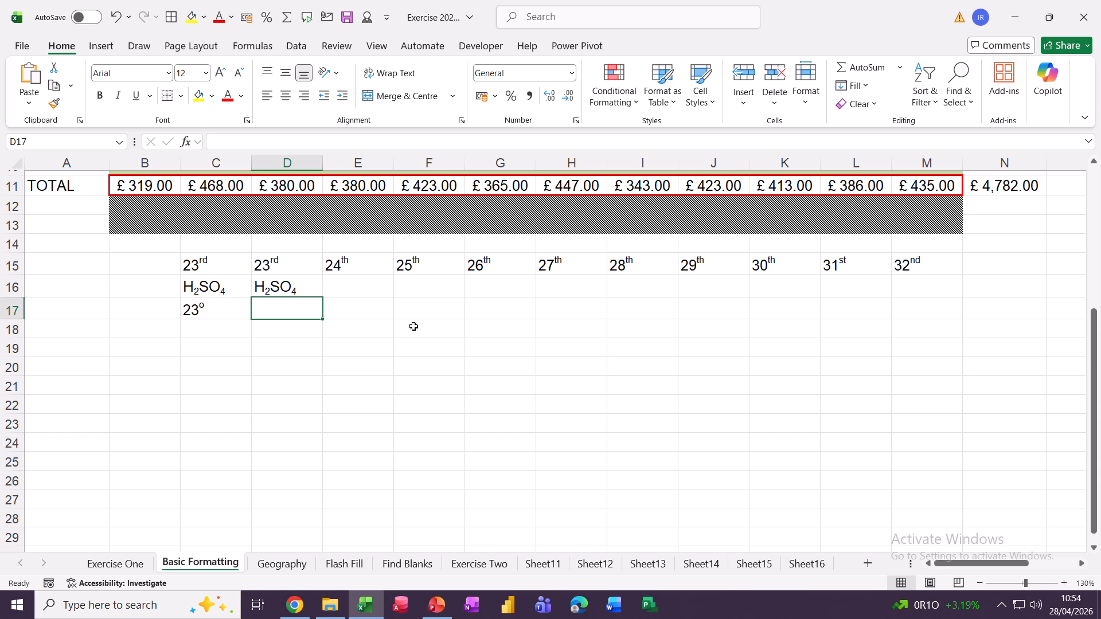
text(23)
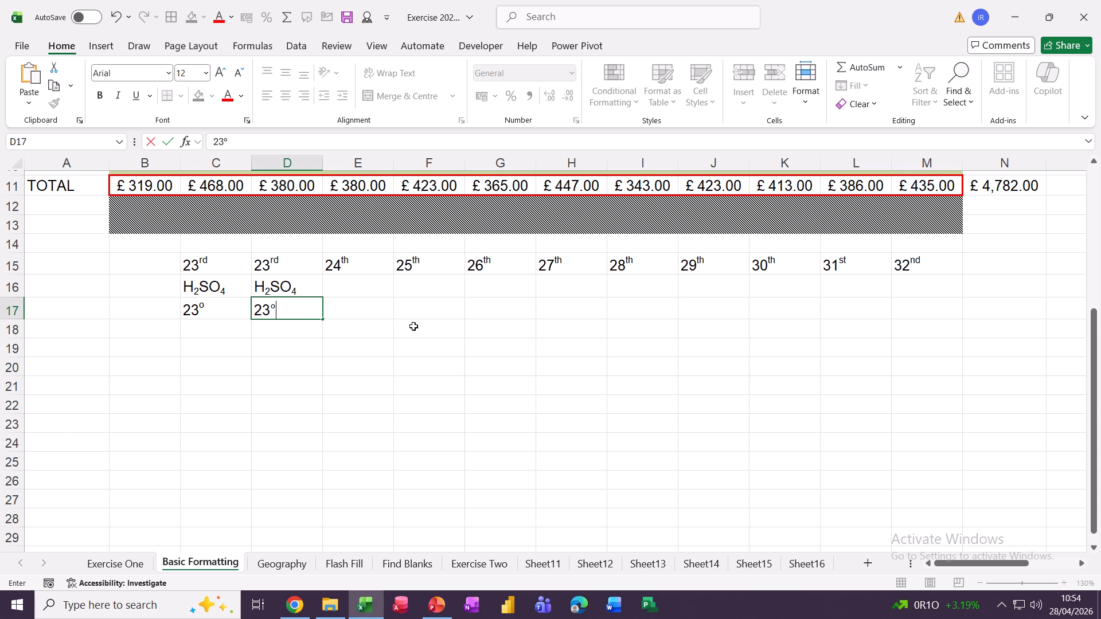
click(315, 349)
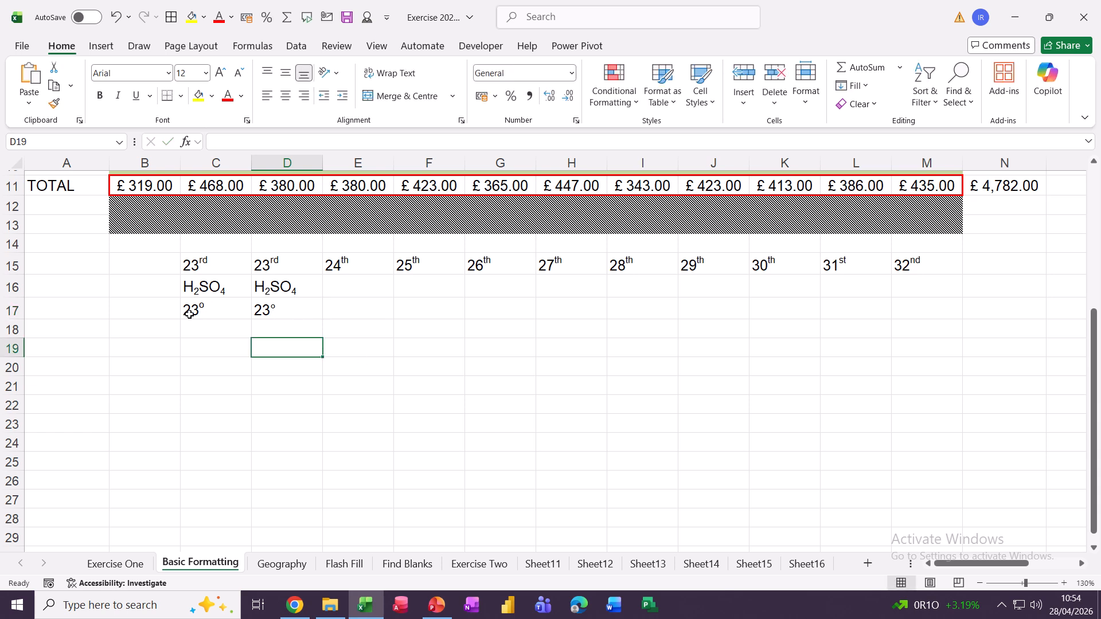
click(282, 315)
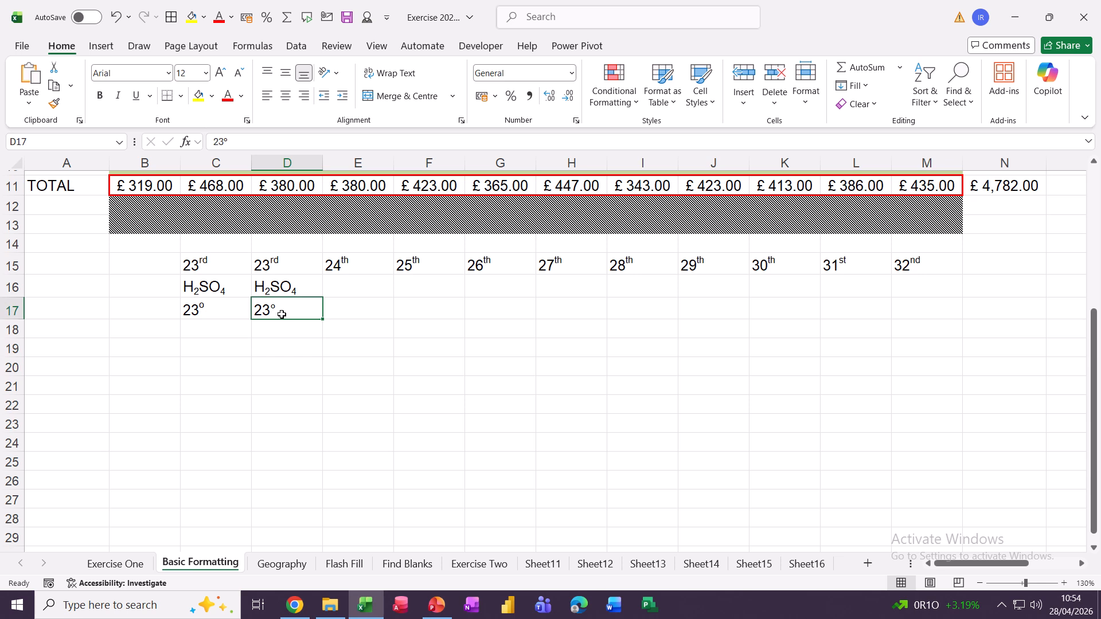
In the Symbol dialog, inspect the percent, copyright and registered signs with Symbol hex codes.
click(95, 47)
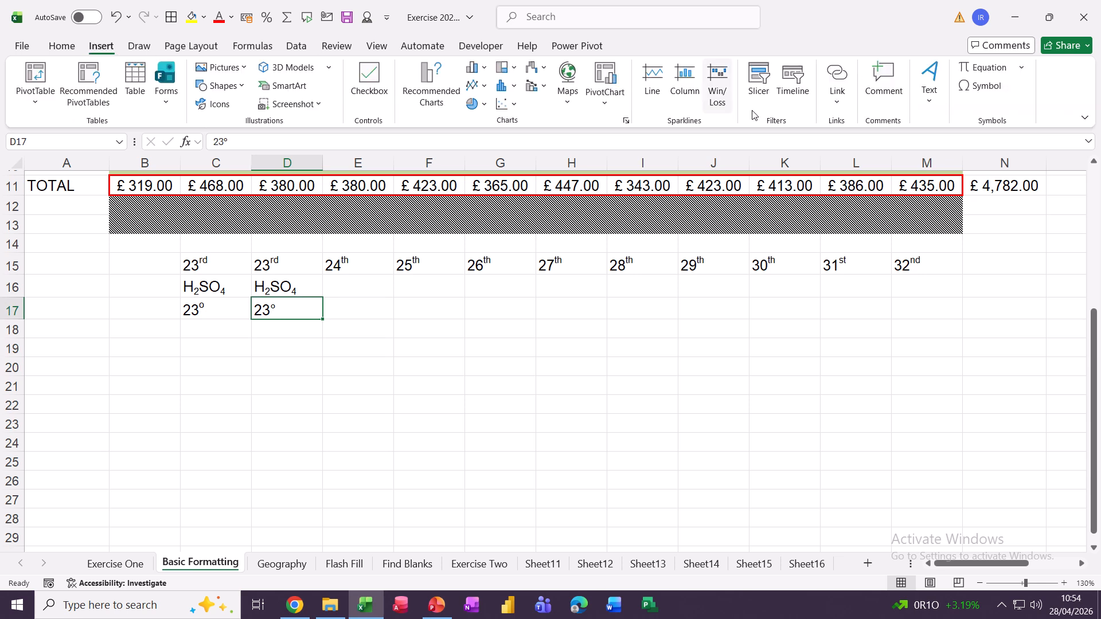
click(975, 88)
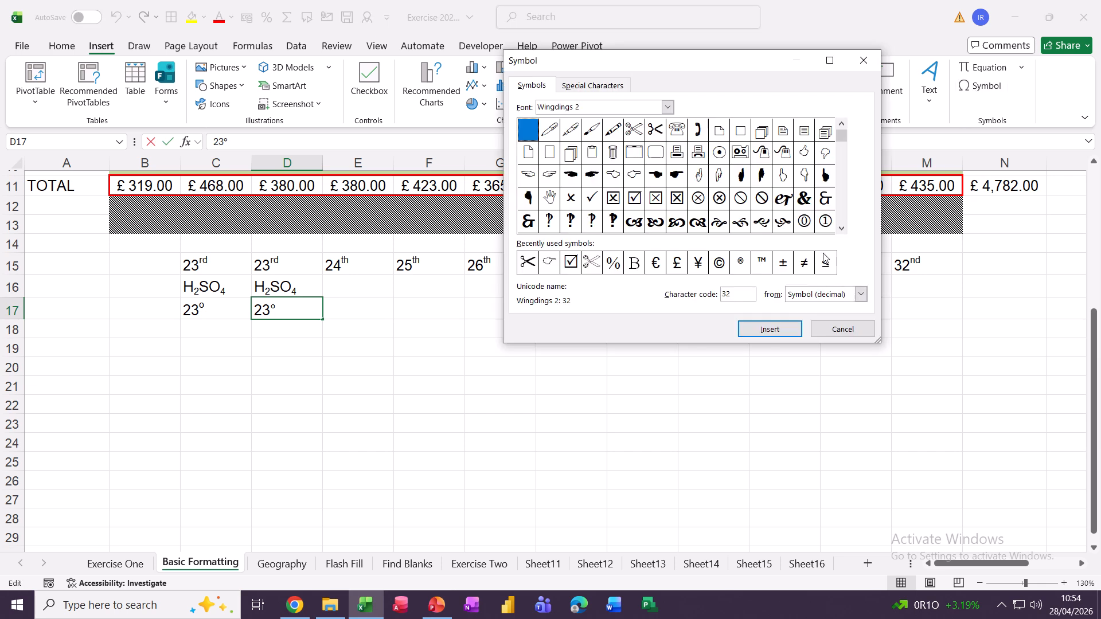
click(618, 270)
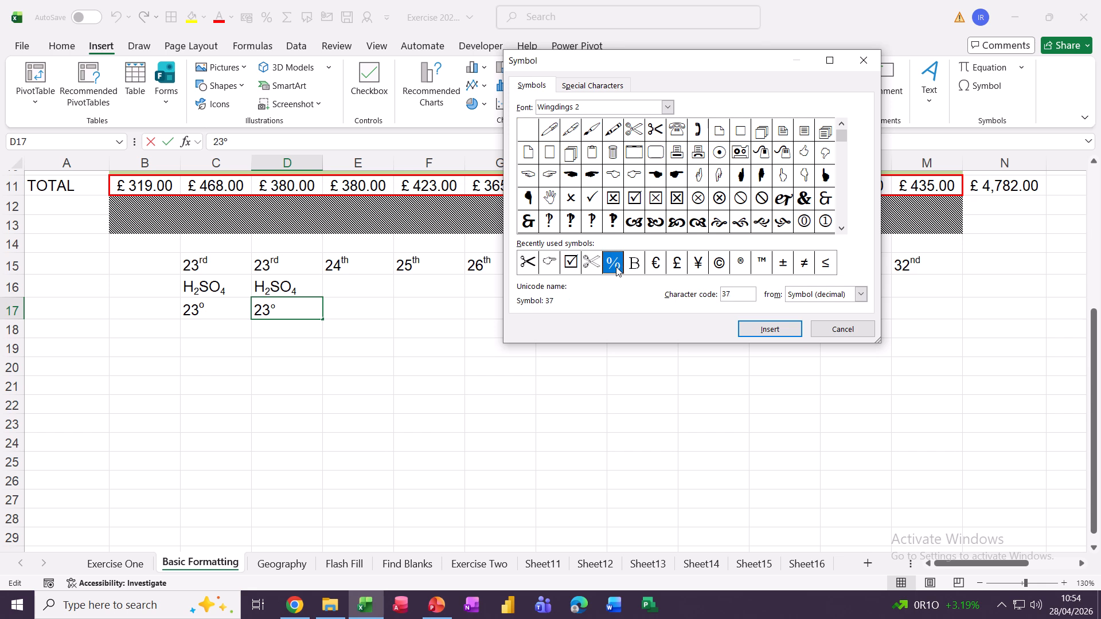
click(719, 265)
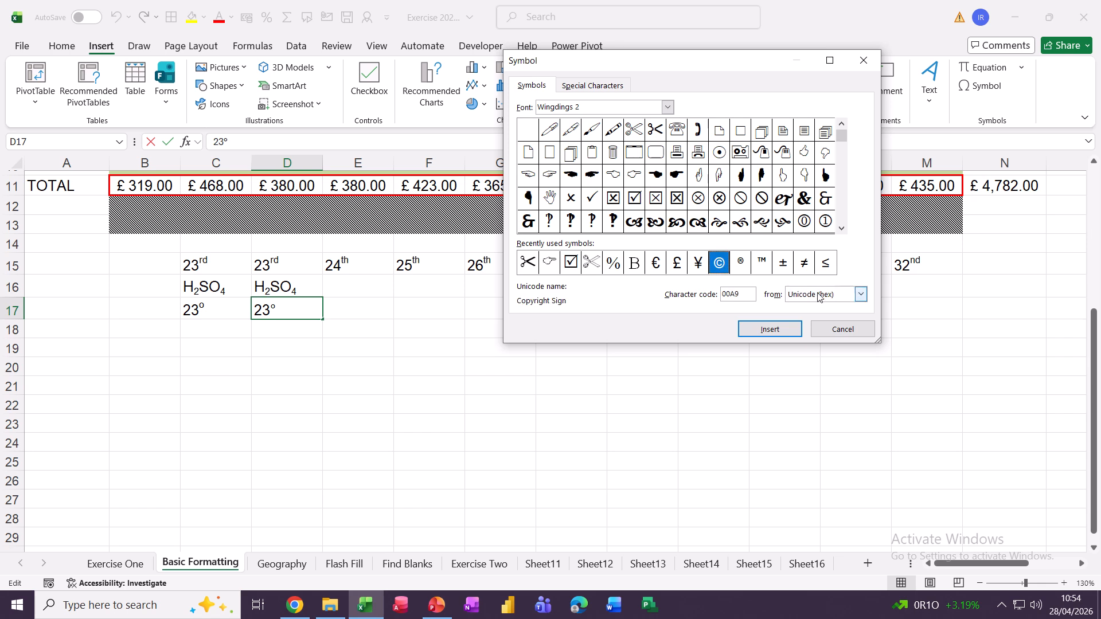
click(860, 295)
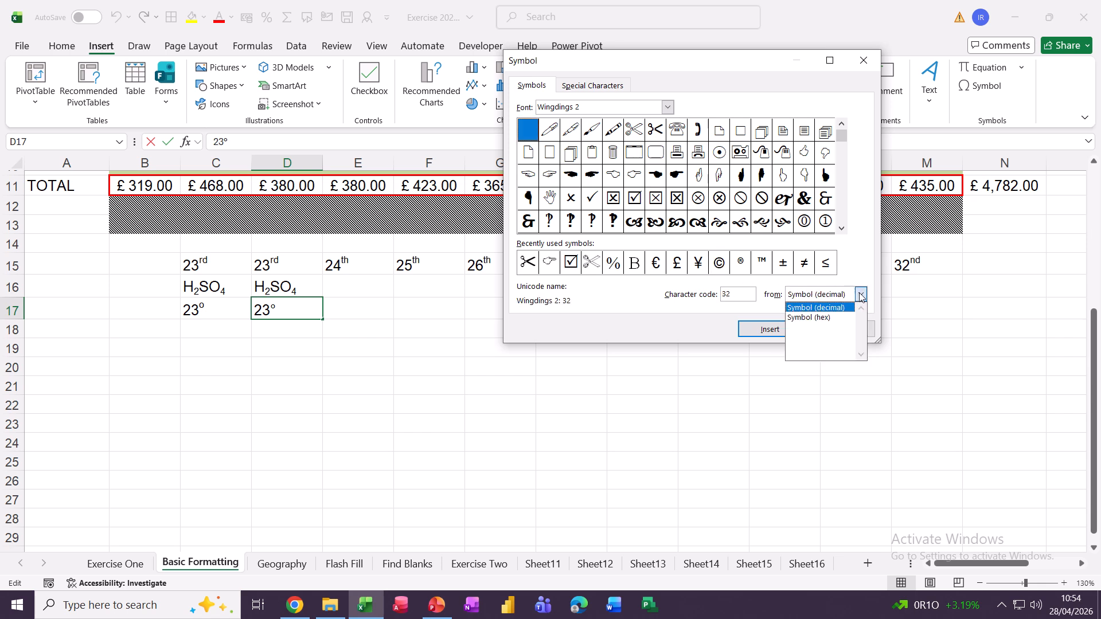
click(820, 320)
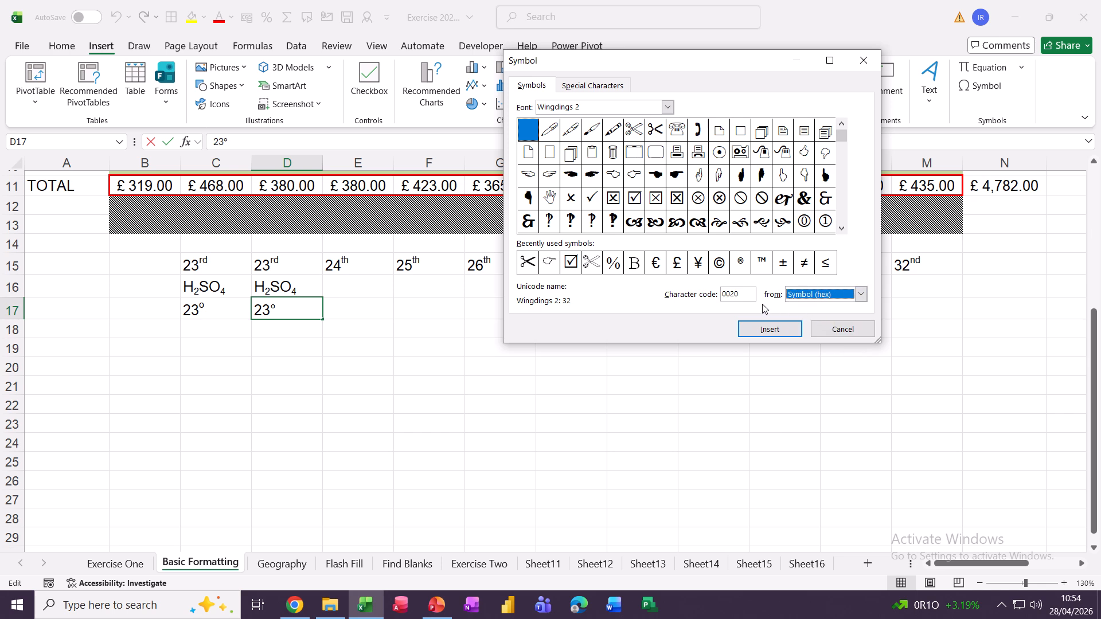
click(720, 264)
click(742, 265)
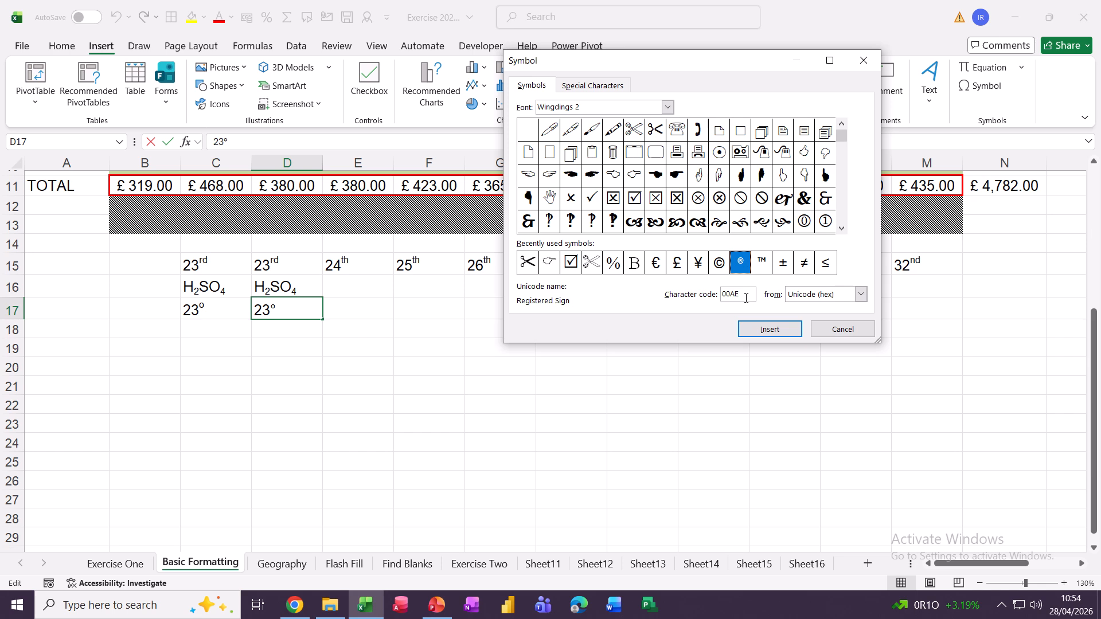
Check the Wingdings 2 circled cross and plus-minus codes, then cancel without inserting.
click(861, 295)
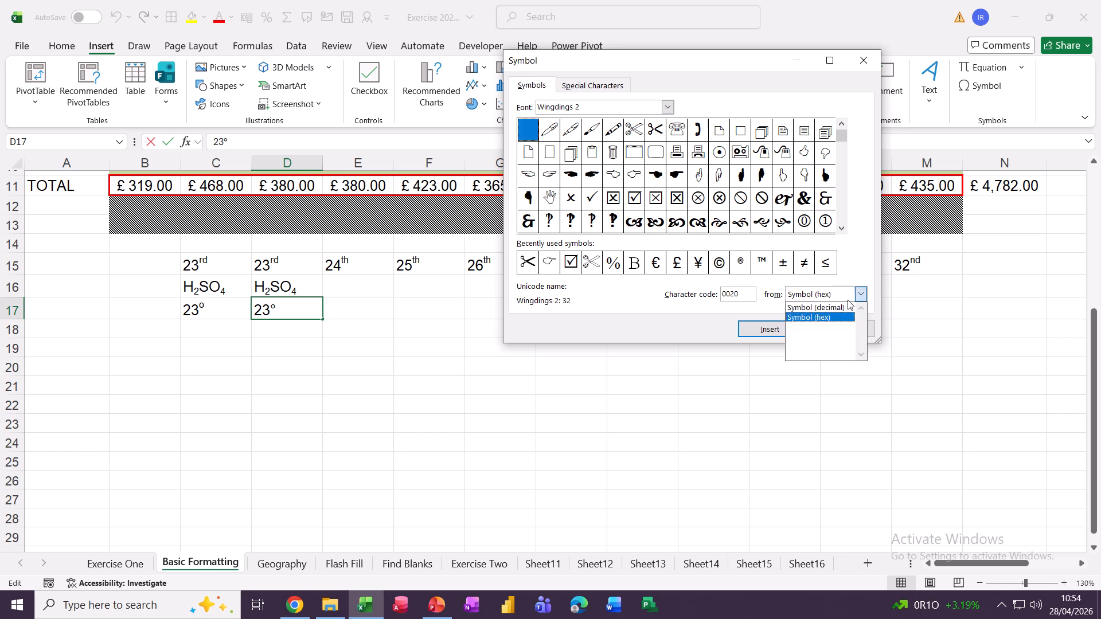
click(820, 312)
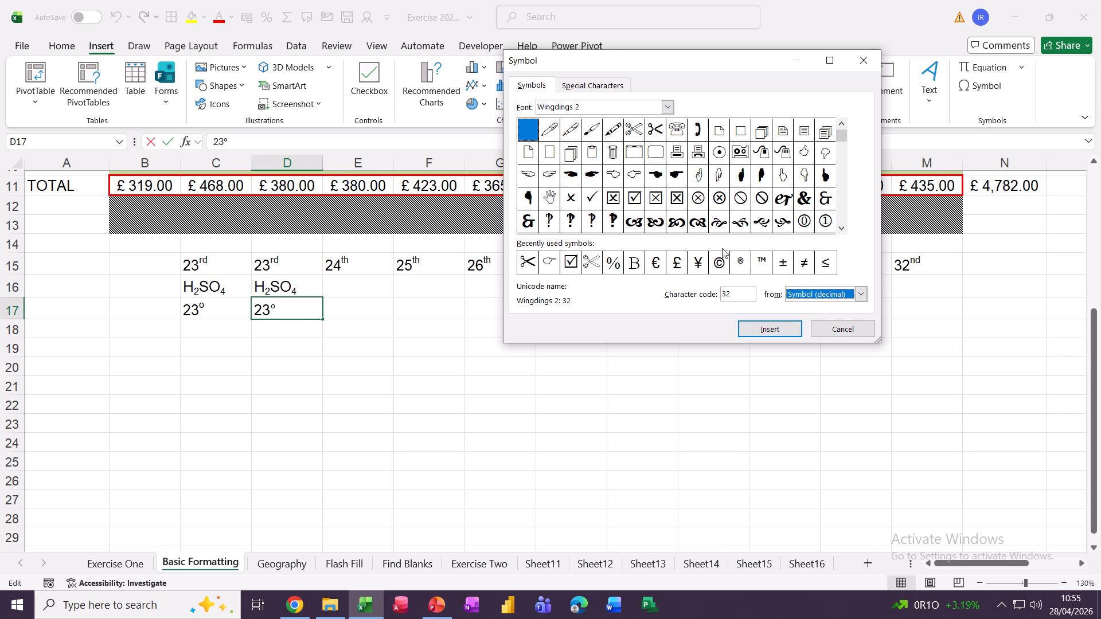
click(700, 204)
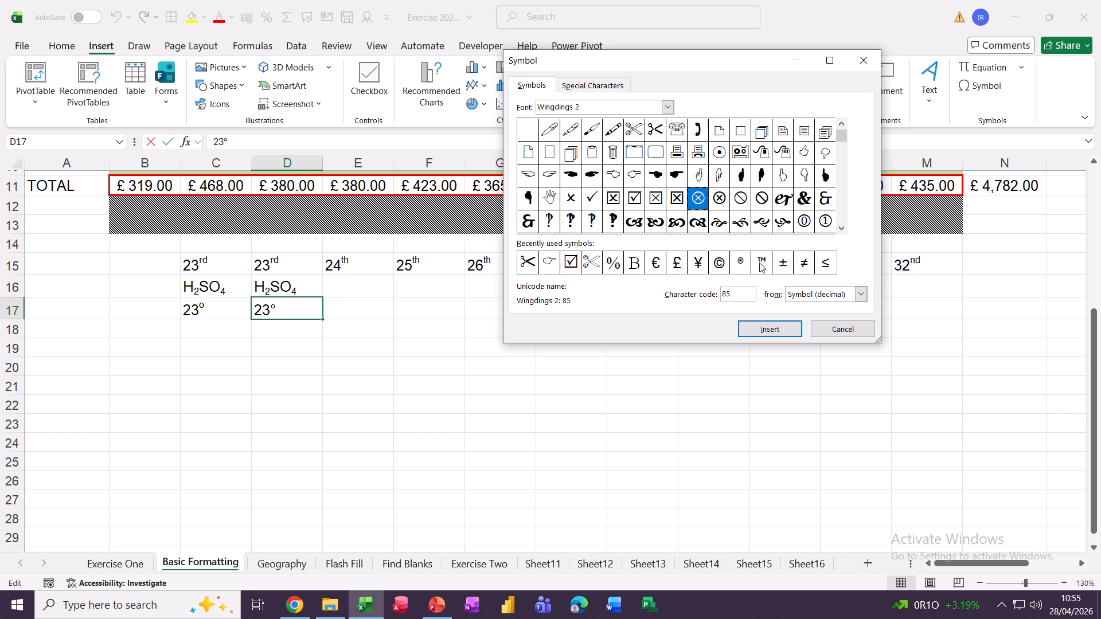
click(784, 265)
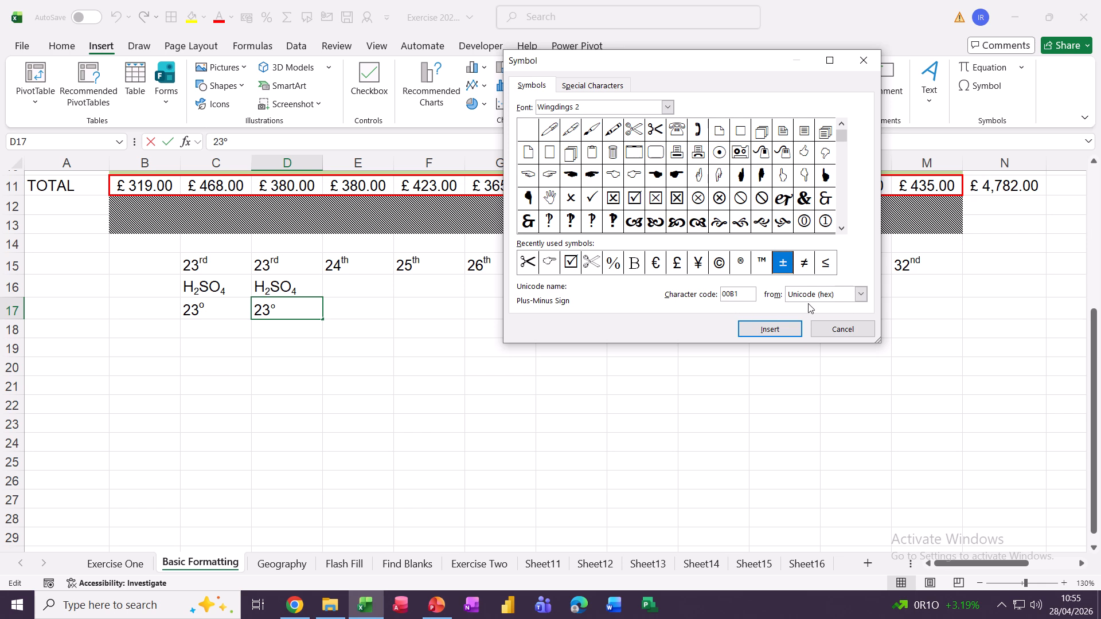
click(828, 295)
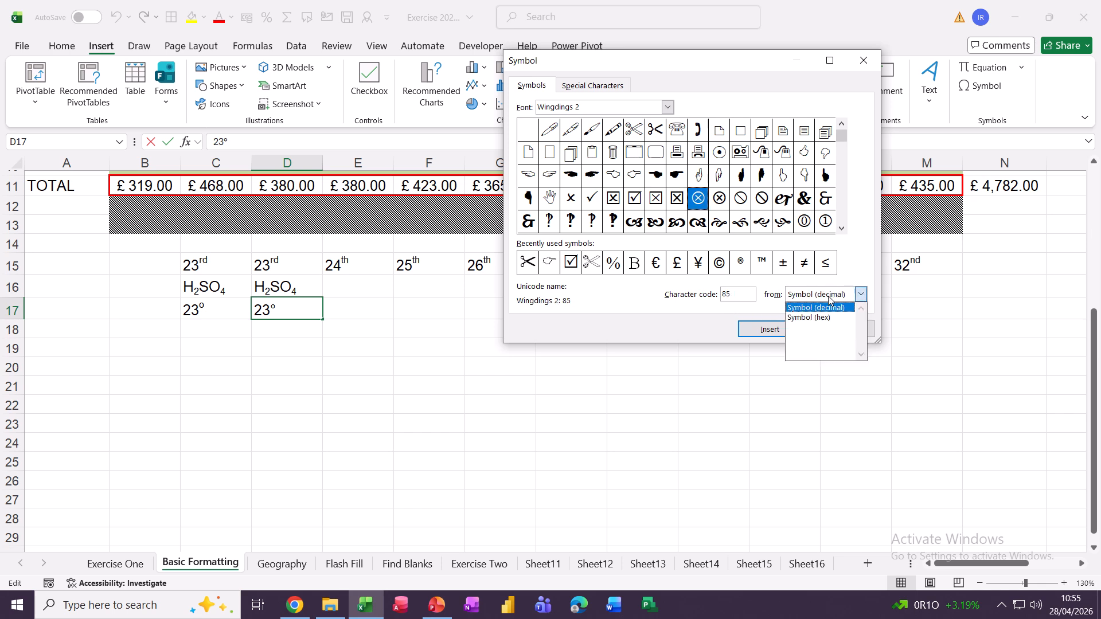
click(793, 319)
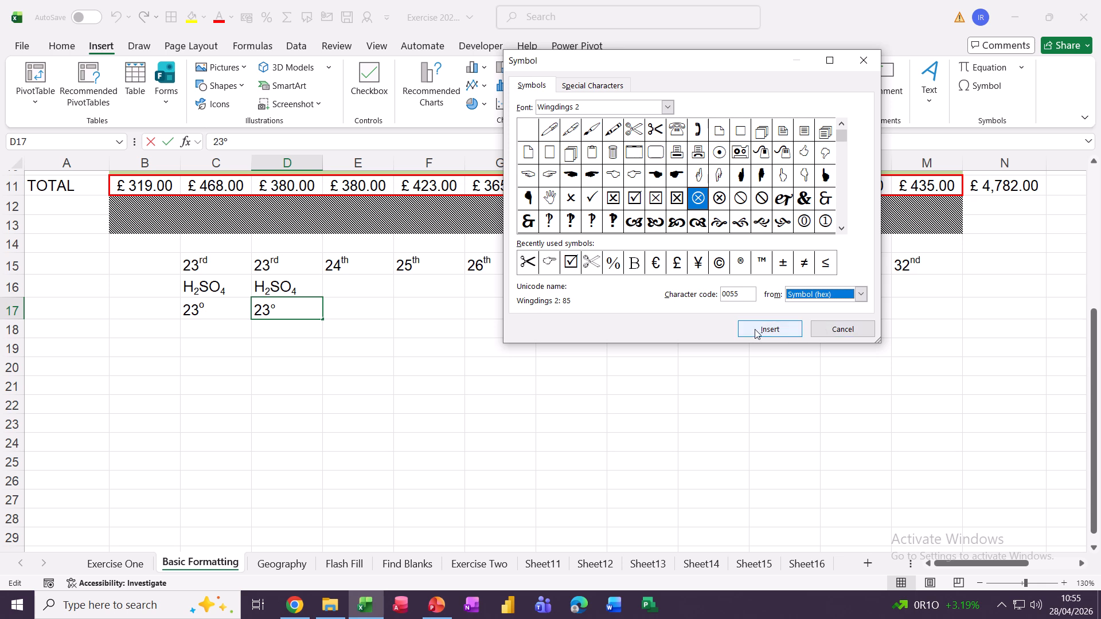
click(826, 336)
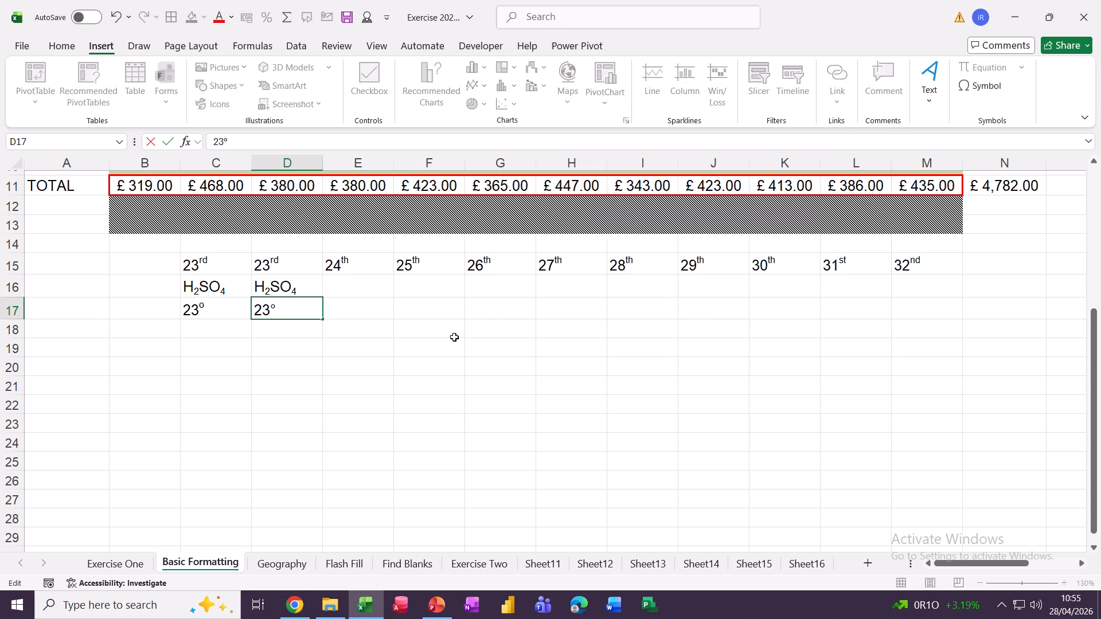
Switch to the Flash Fill sheet and select C3, the first empty yellow cell beside the e-mails.
scroll(404, 320, up, 3)
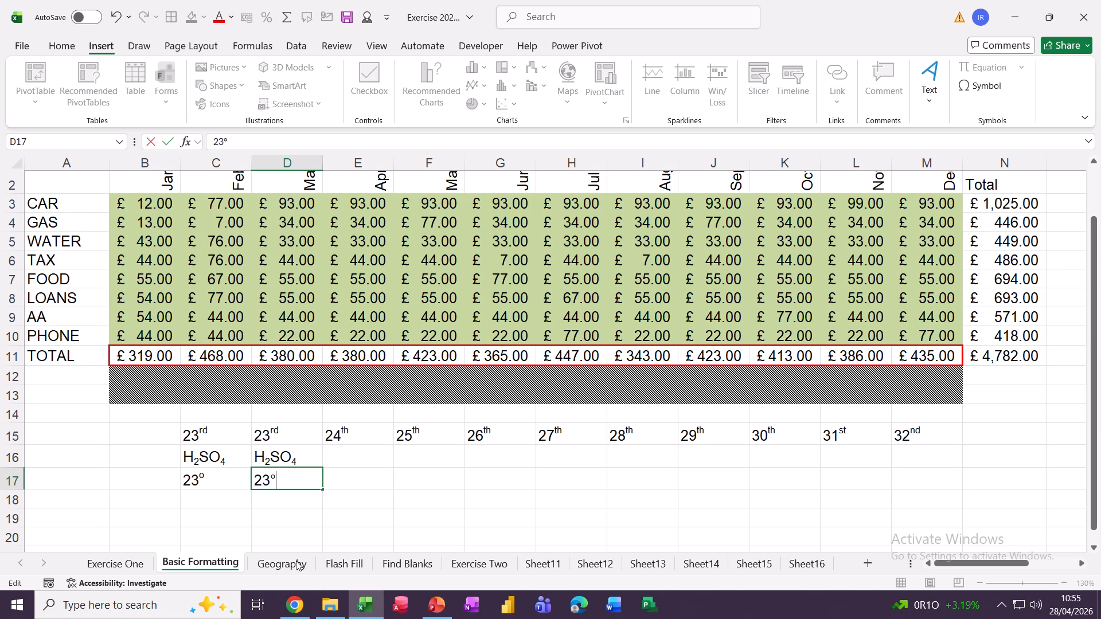
click(338, 564)
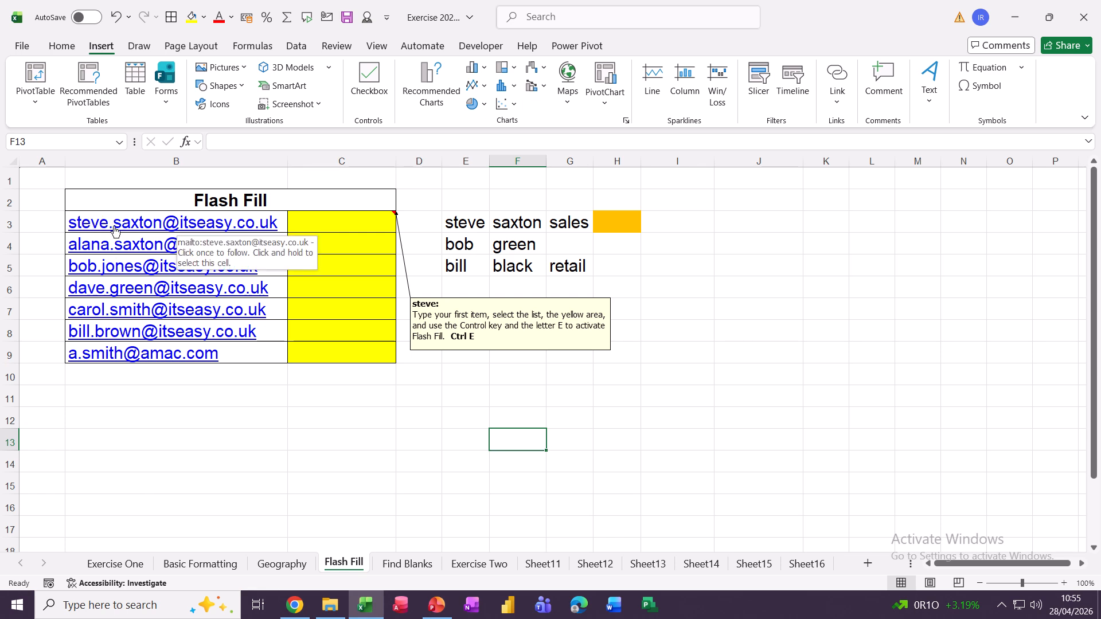
click(33, 222)
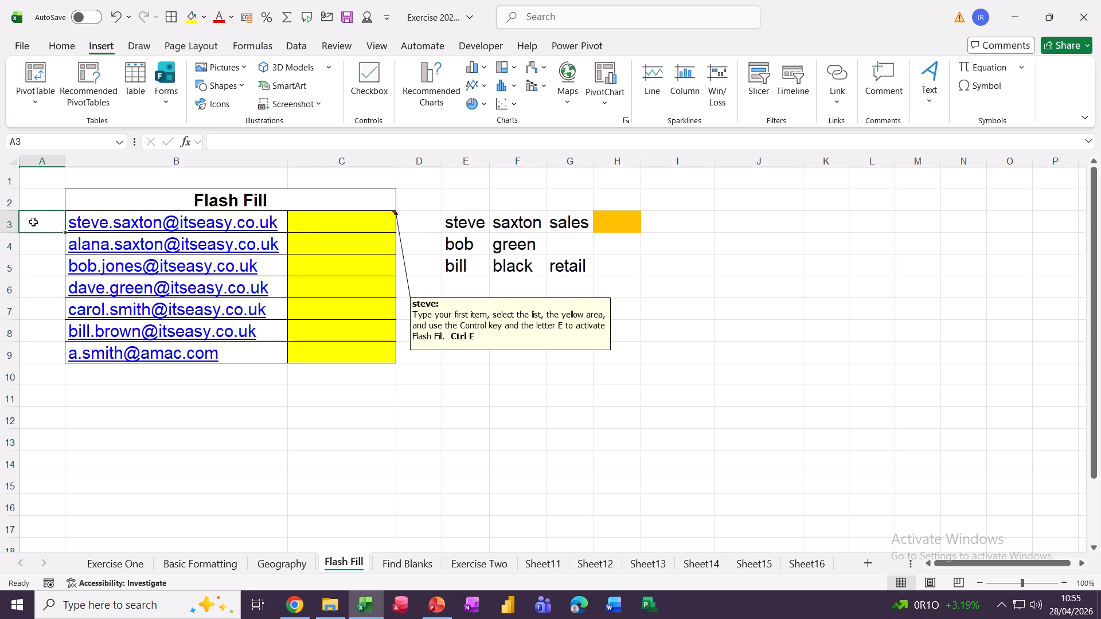
key(Right)
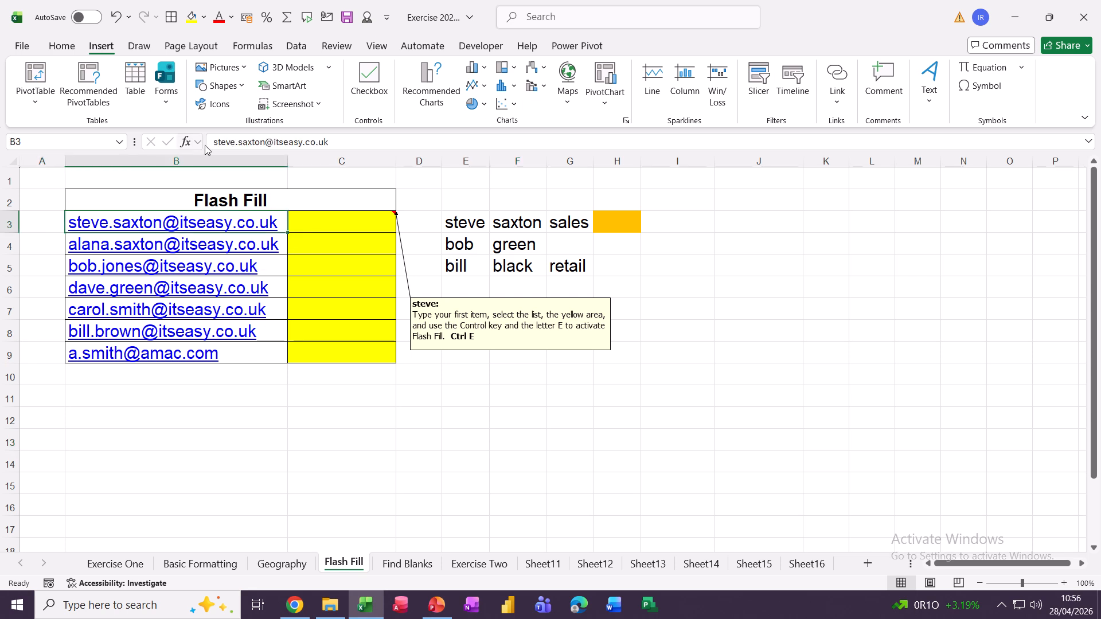
double_click(217, 142)
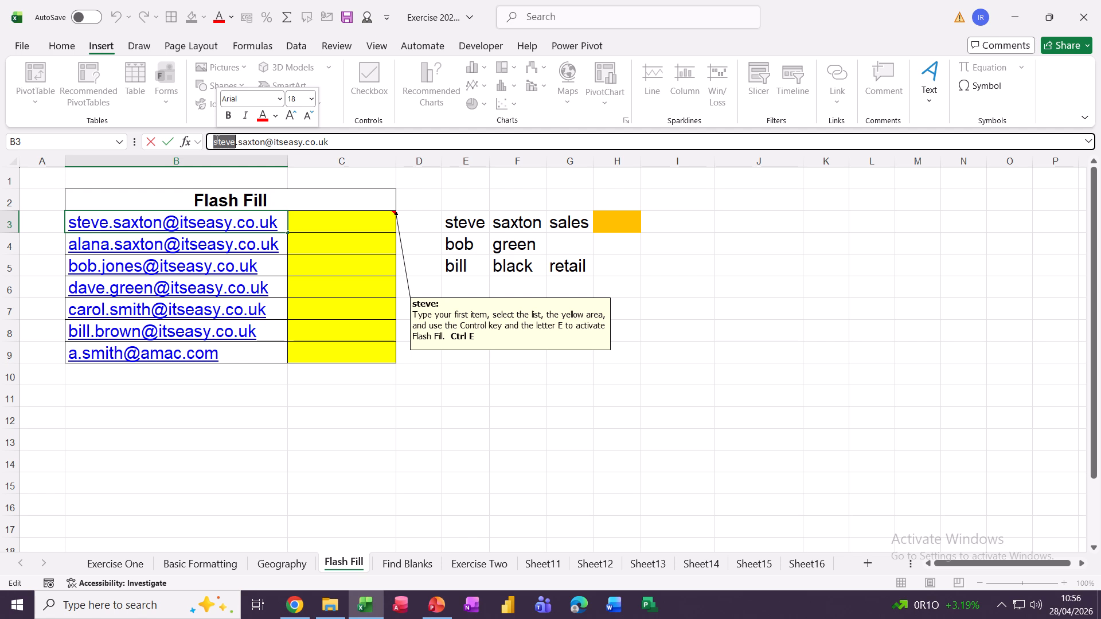
click(150, 143)
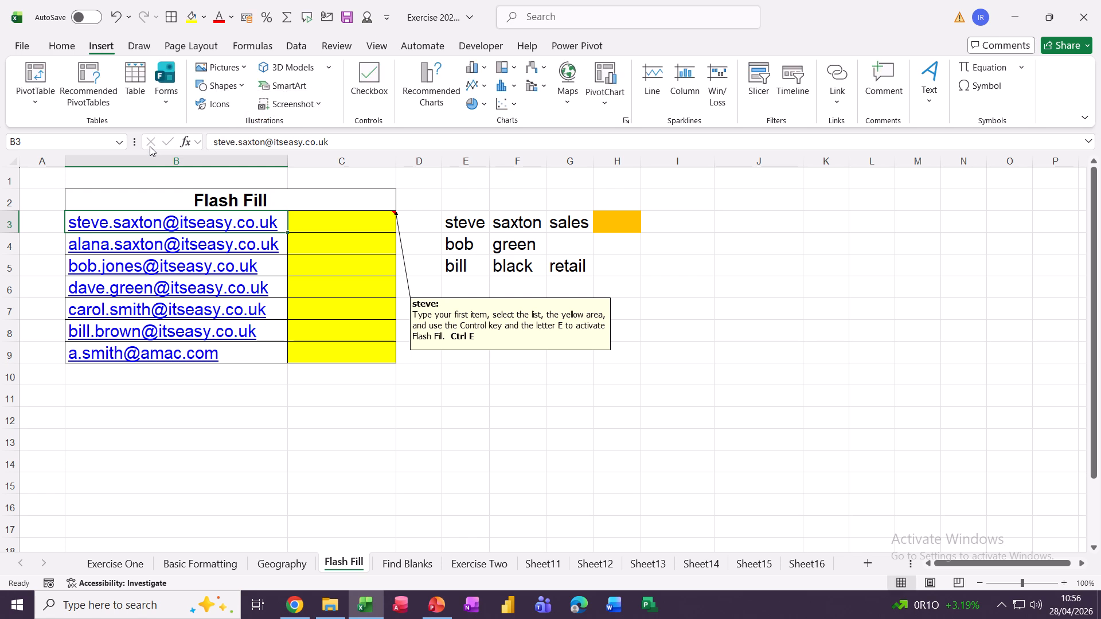
click(319, 224)
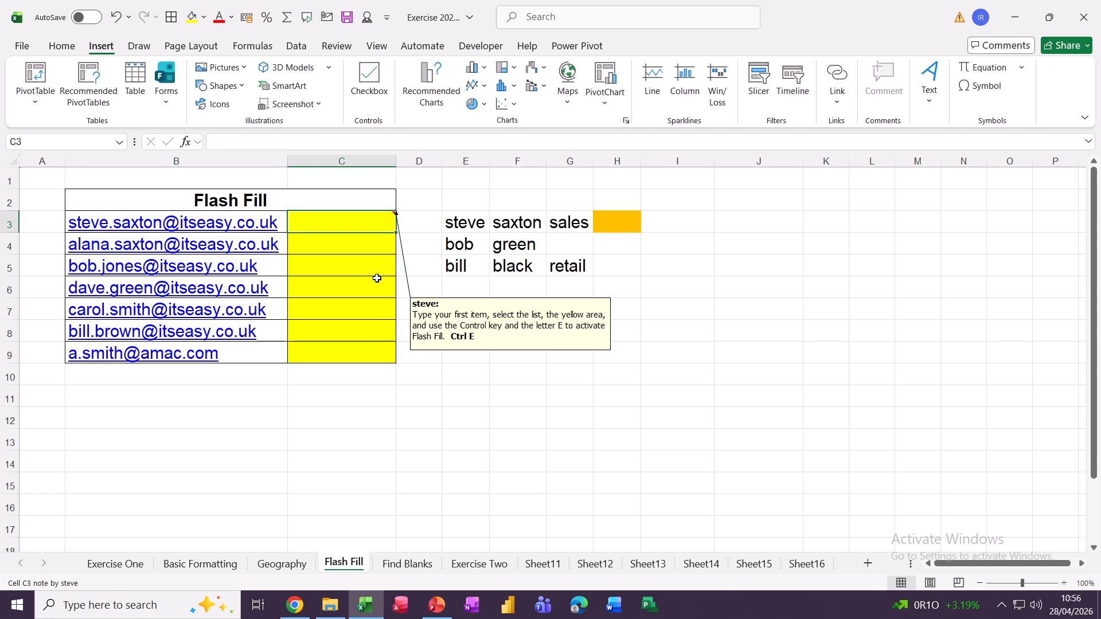
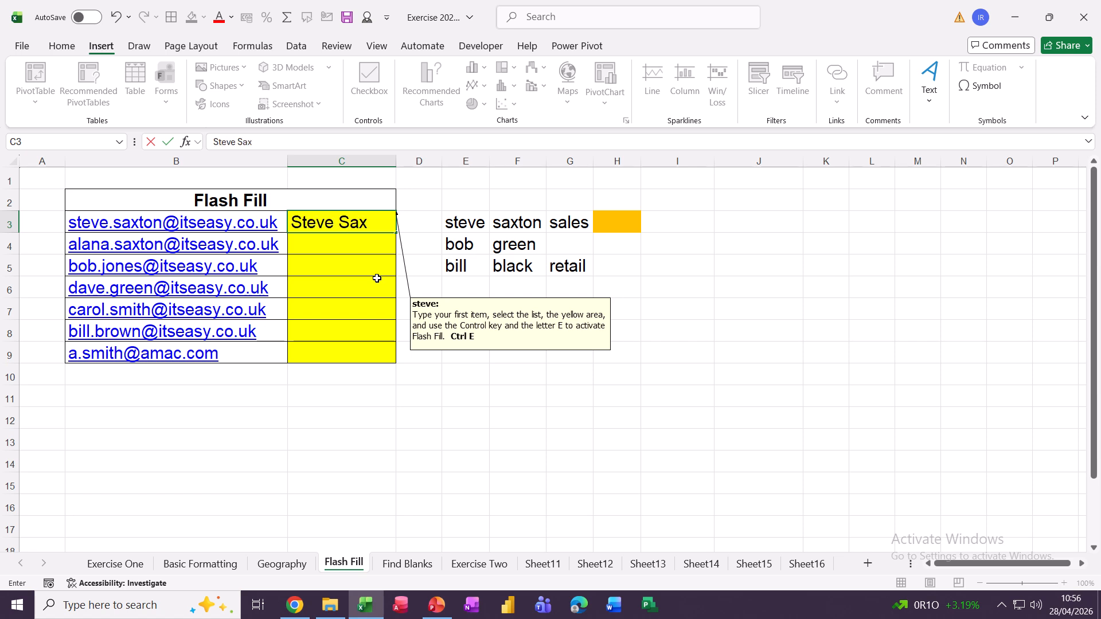
Enter the first person's full name in C3 and Flash Fill the rest down to C9 with Ctrl+E.
key(Return)
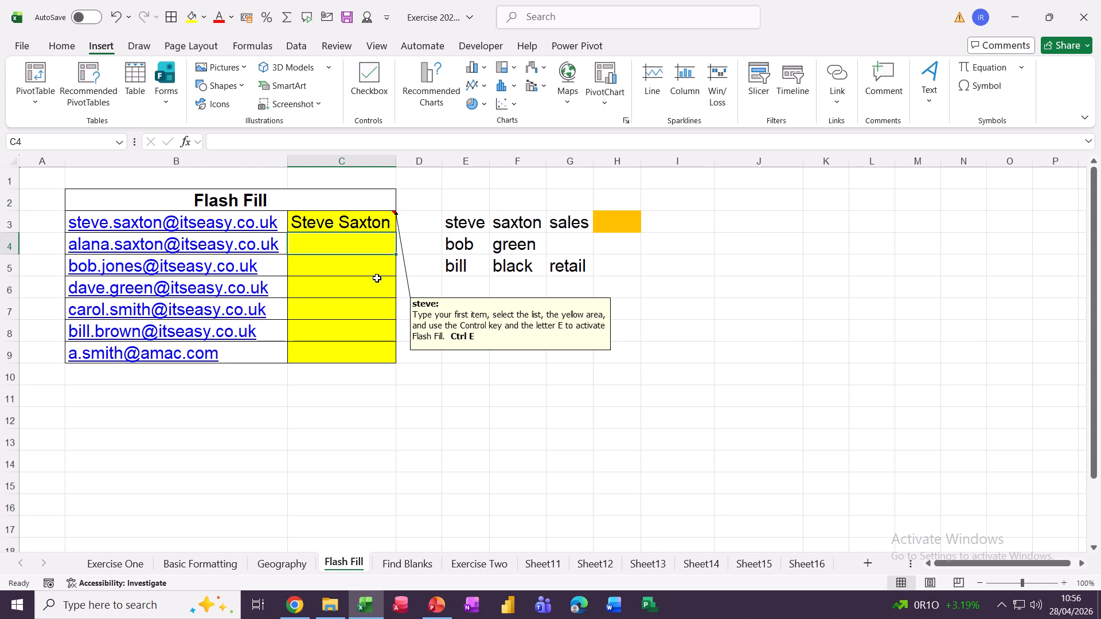
key(ctrl+e)
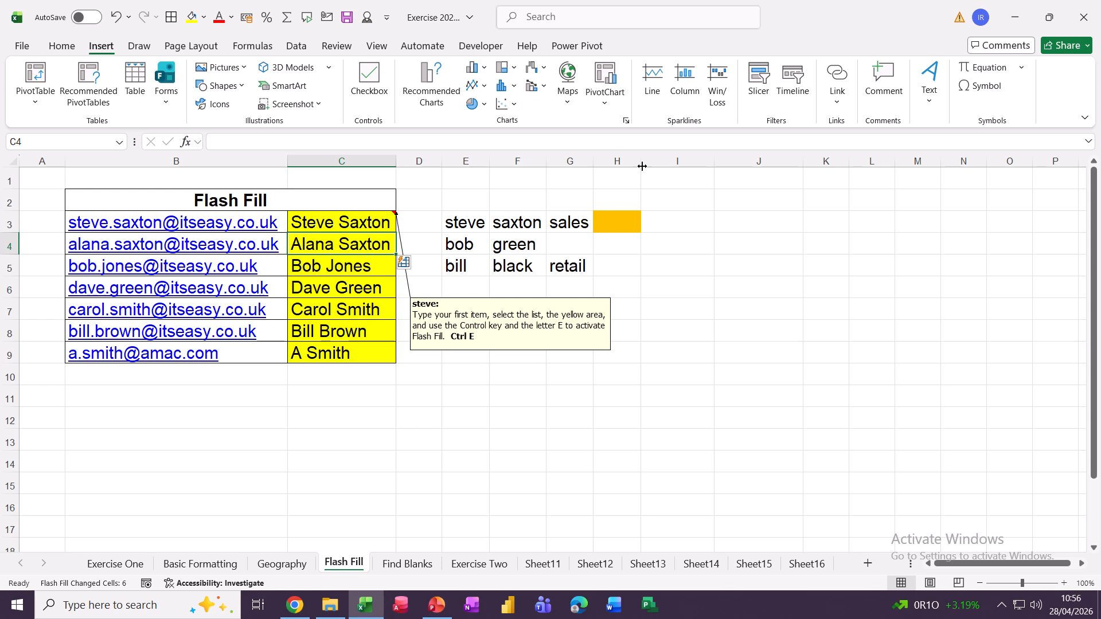
Widen column H and select columns E, F and G holding the lowercase words.
drag(642, 165, 768, 164)
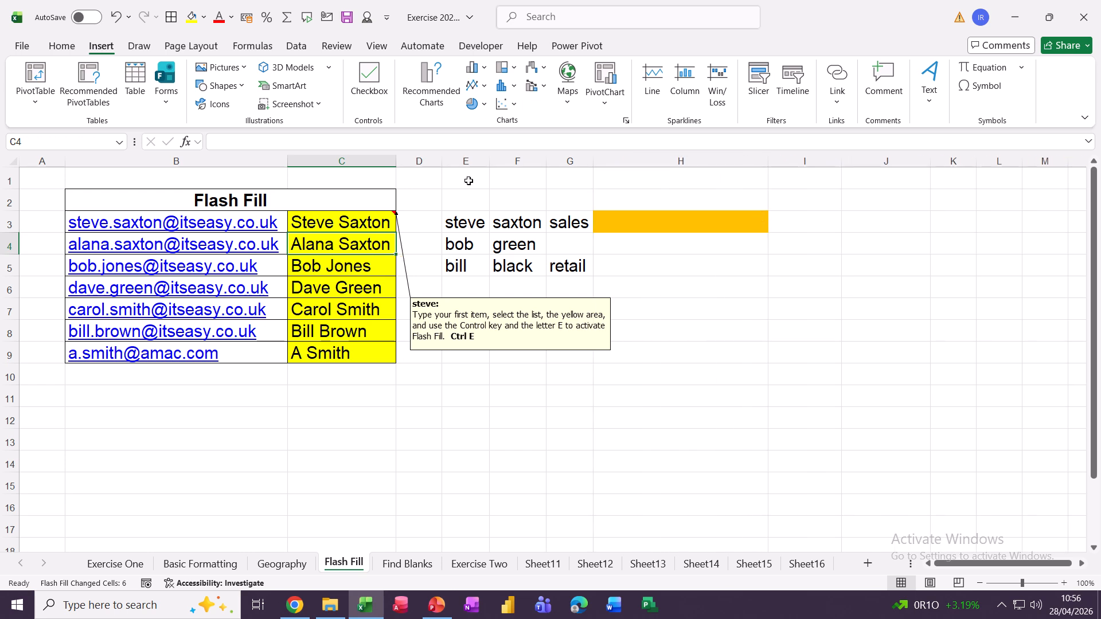
click(463, 162)
click(518, 162)
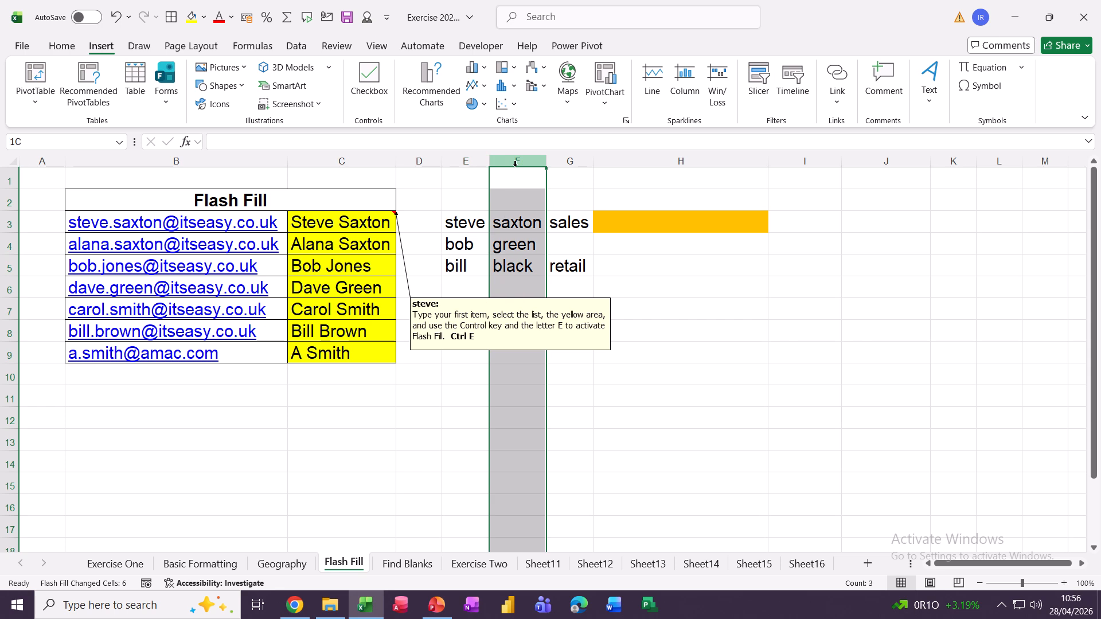
click(557, 163)
Type the combined capitalised phrase in H3, Flash Fill H4:H5, then select H3:H5.
click(644, 218)
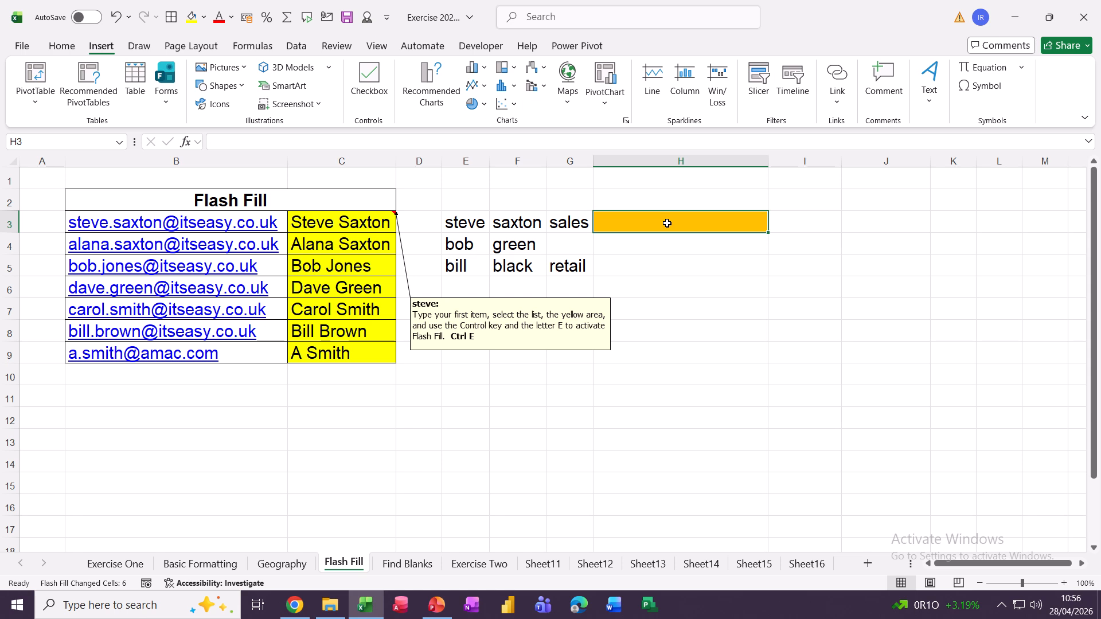
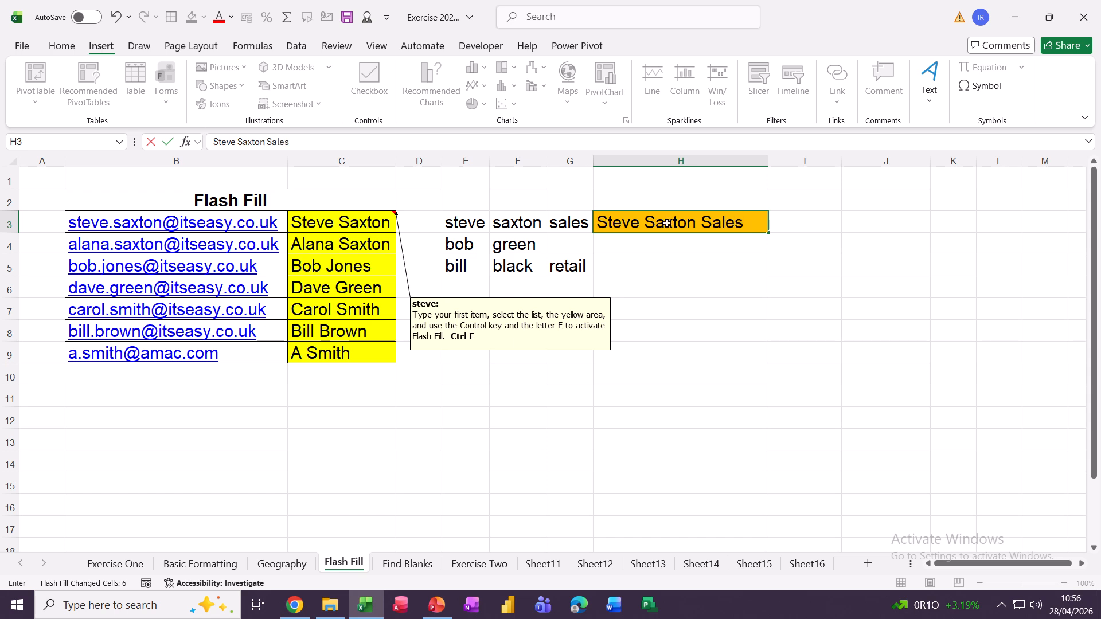
key(Return)
key(ctrl+e)
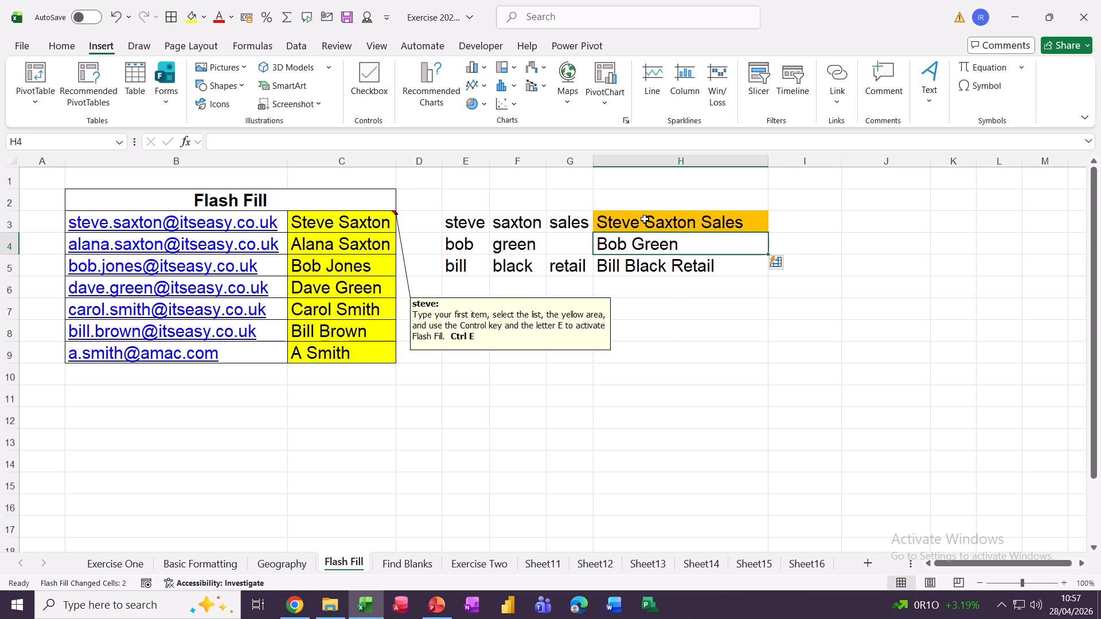
drag(642, 219, 651, 259)
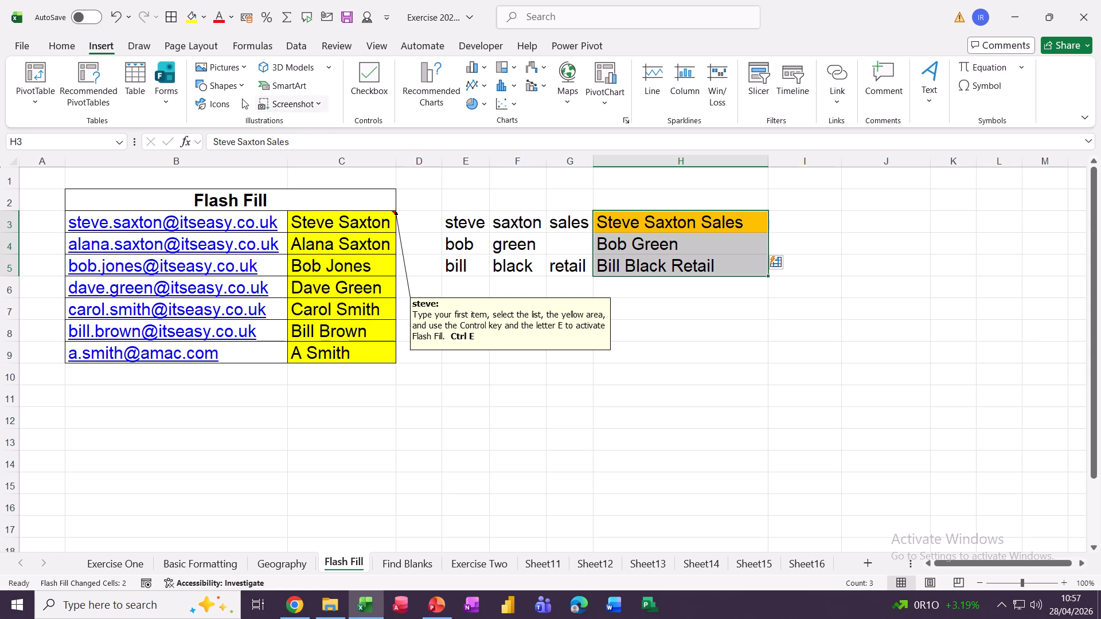
drag(632, 223, 642, 267)
click(296, 46)
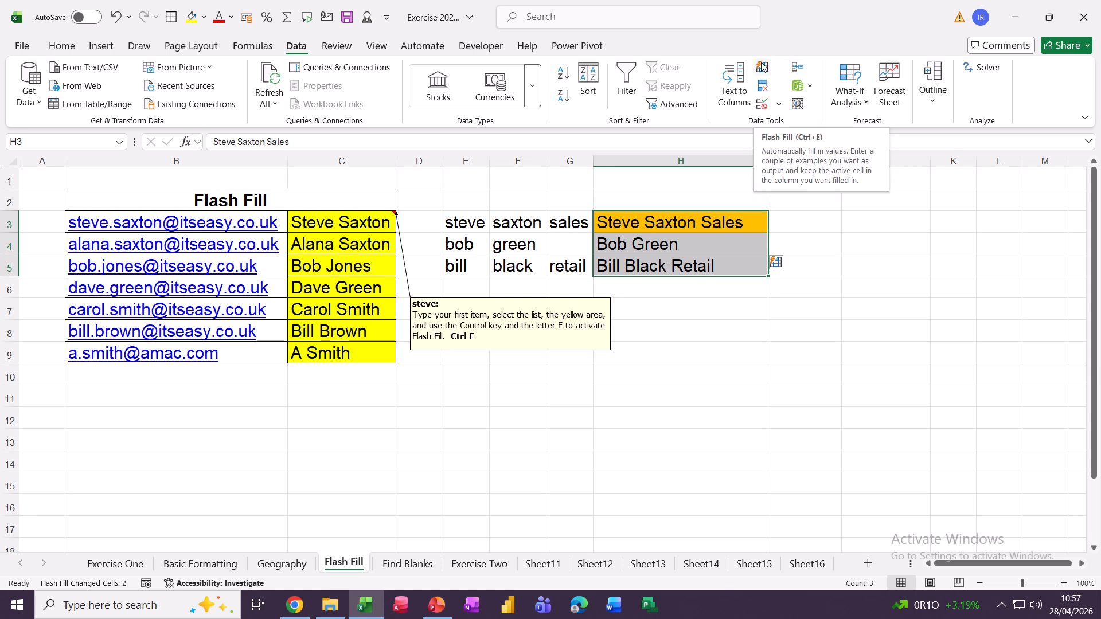
Split the column H phrases at spaces into columns H, I and J, then go to the Find Blanks sheet.
click(726, 79)
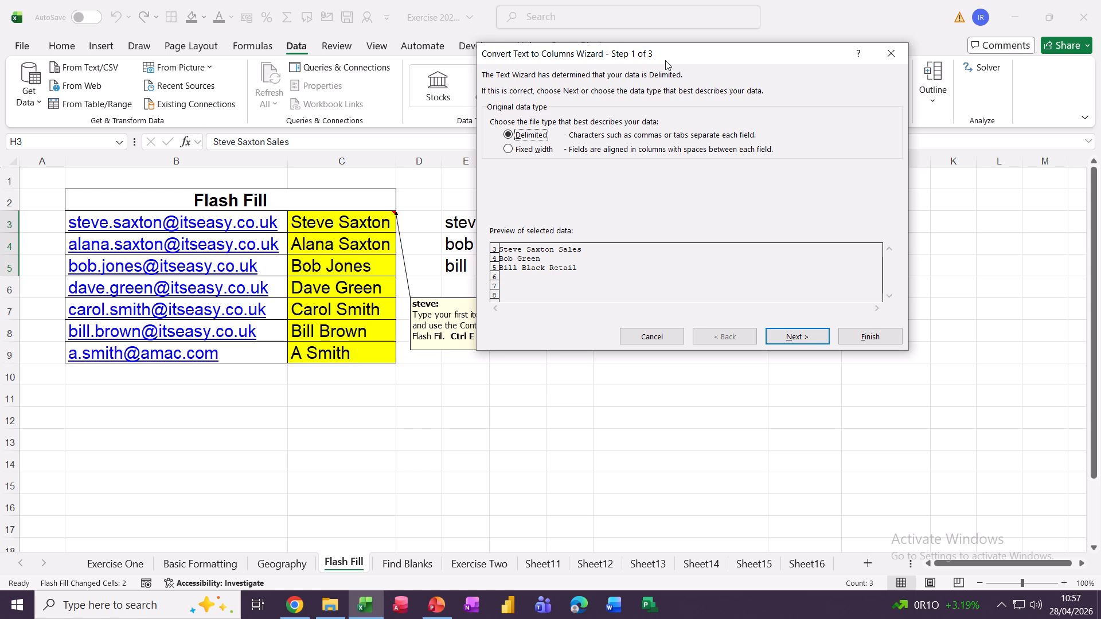
drag(671, 57, 346, 39)
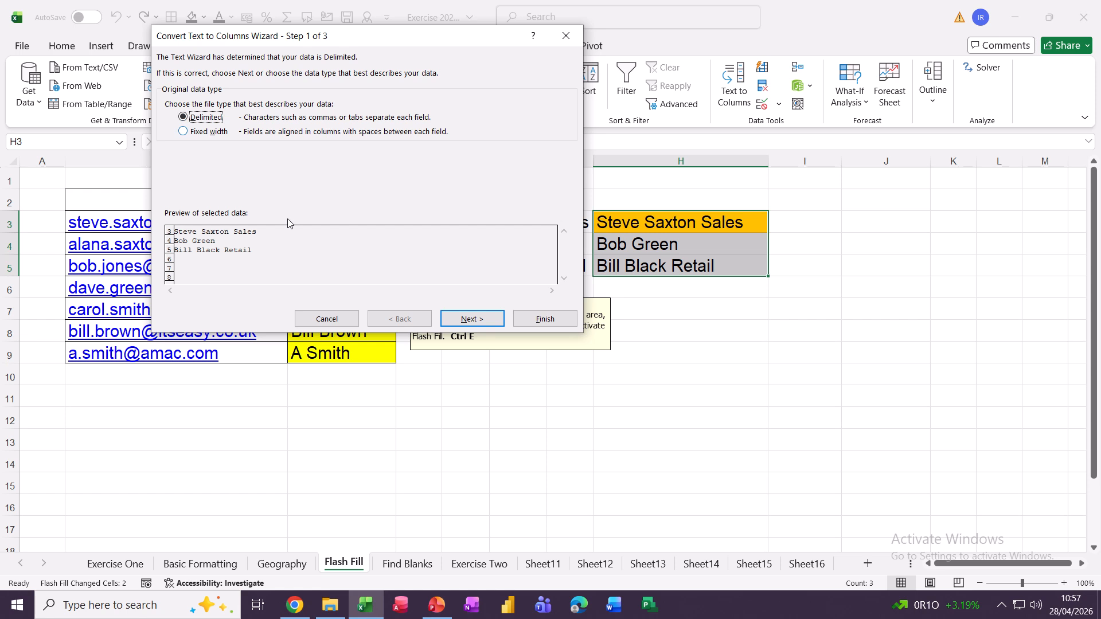
click(458, 320)
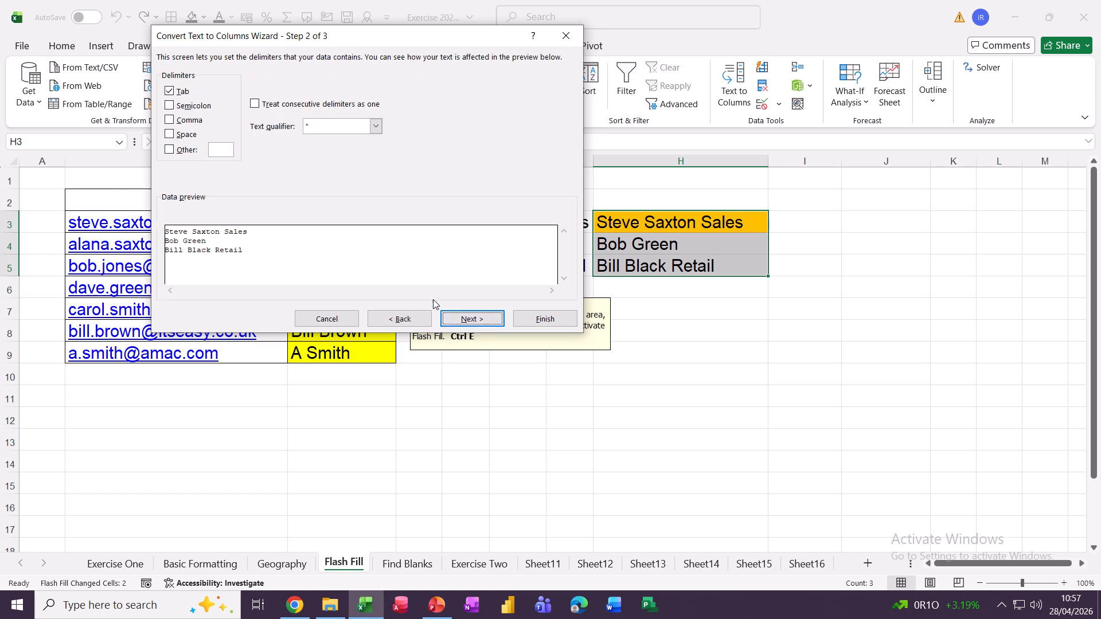
click(171, 92)
click(169, 135)
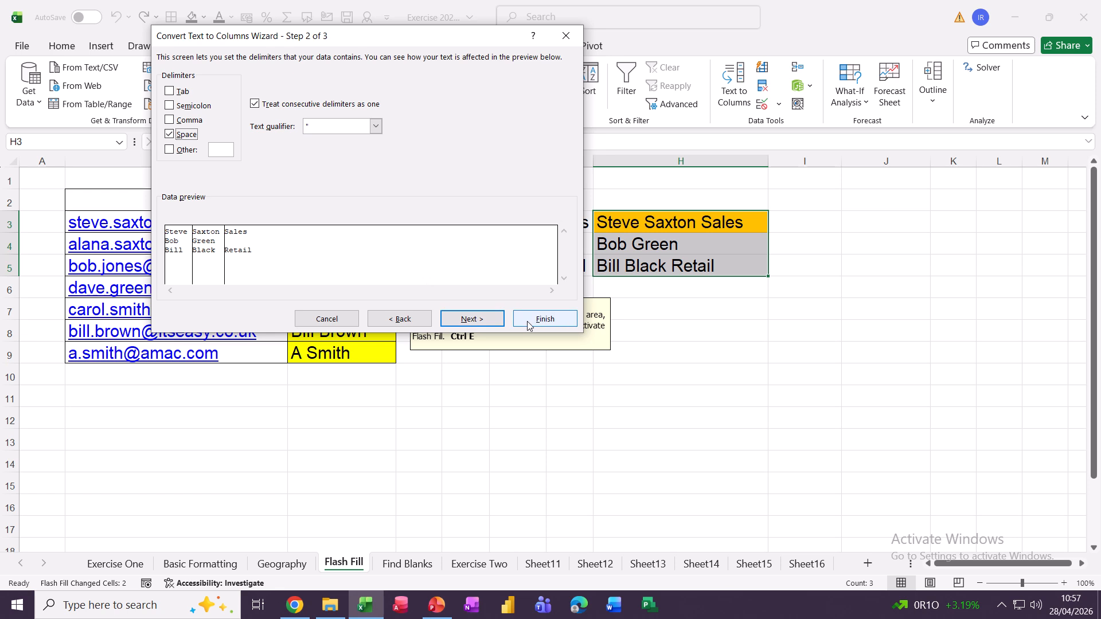
click(469, 319)
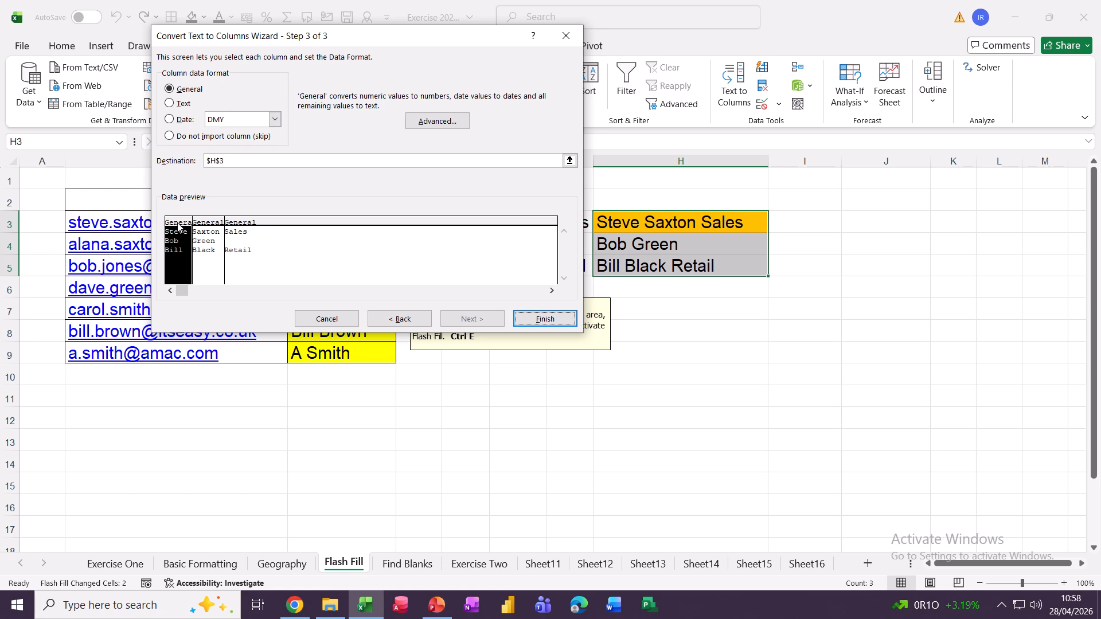
click(544, 320)
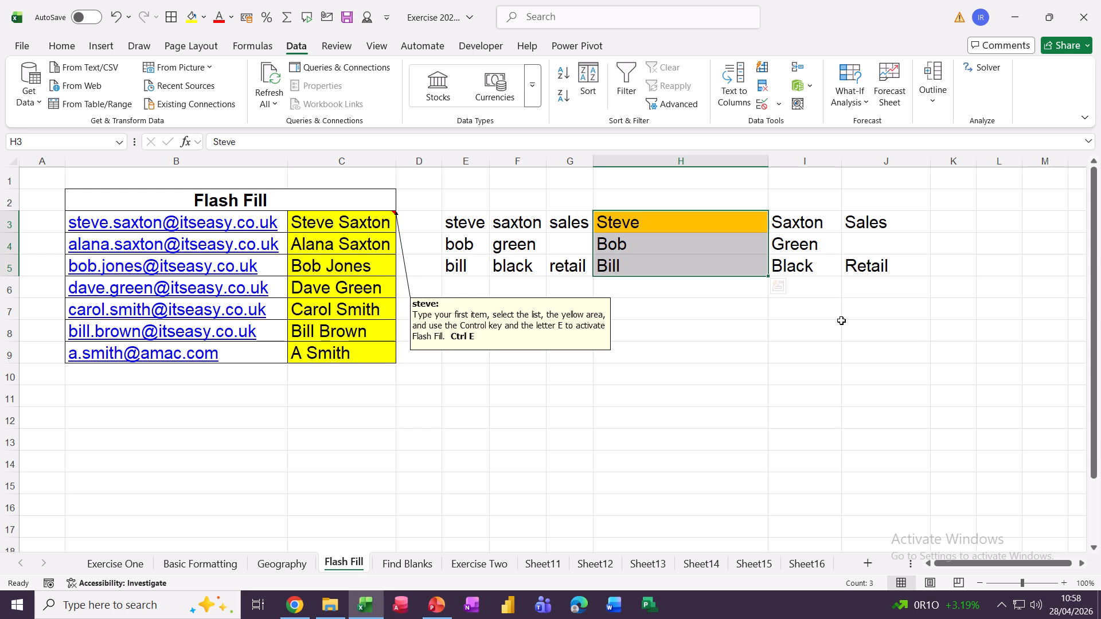
click(418, 565)
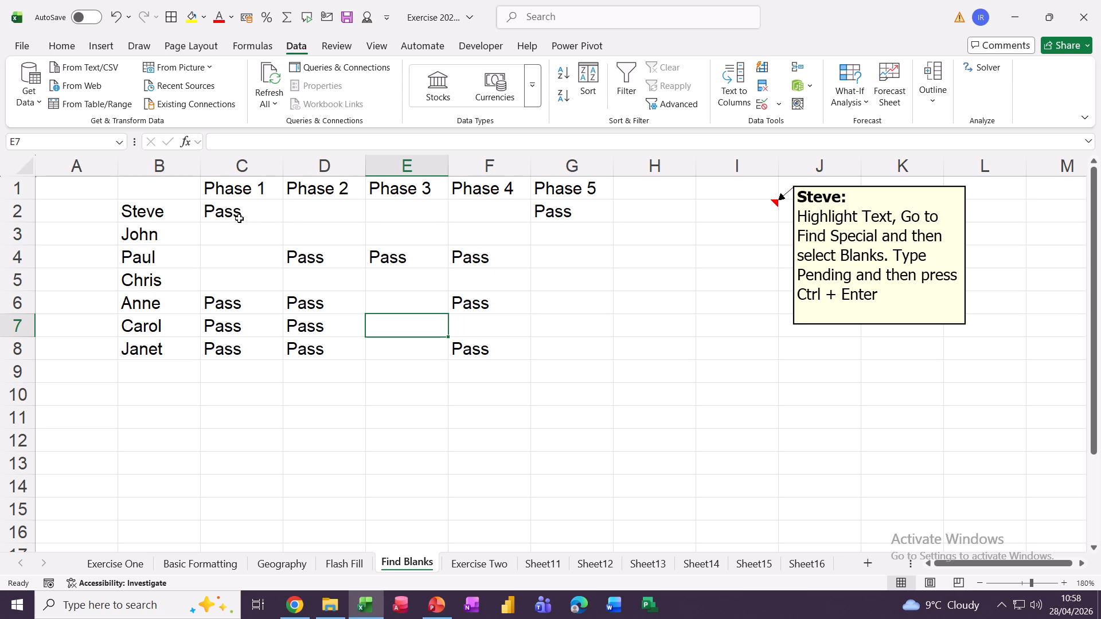
Select the Phase 1–5 results range C2:G8 on the Find Blanks sheet.
click(303, 213)
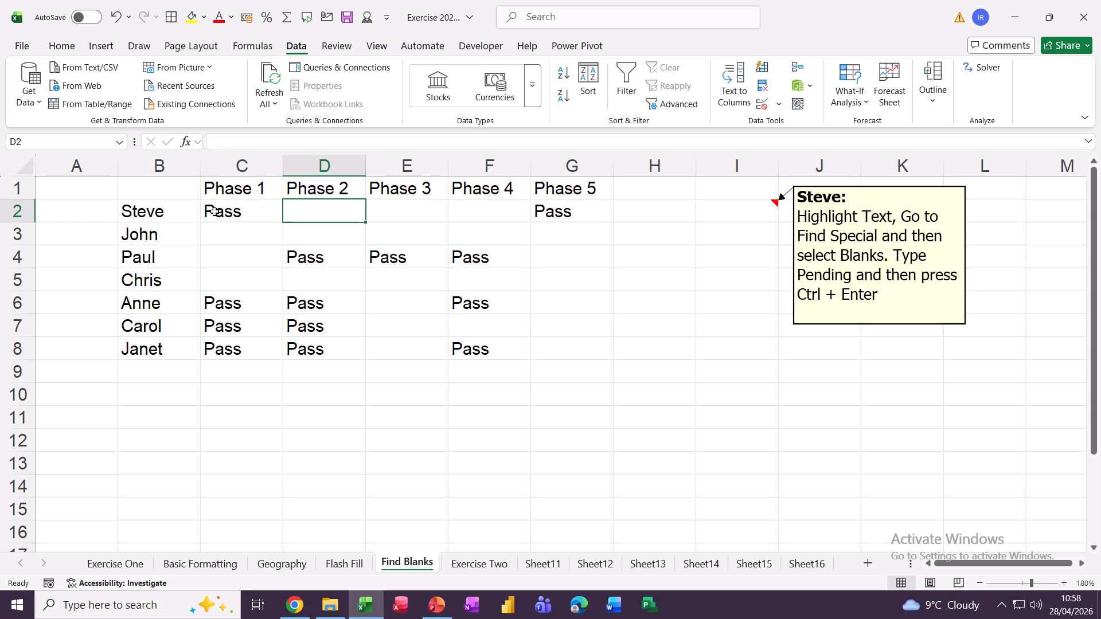
drag(212, 214, 540, 353)
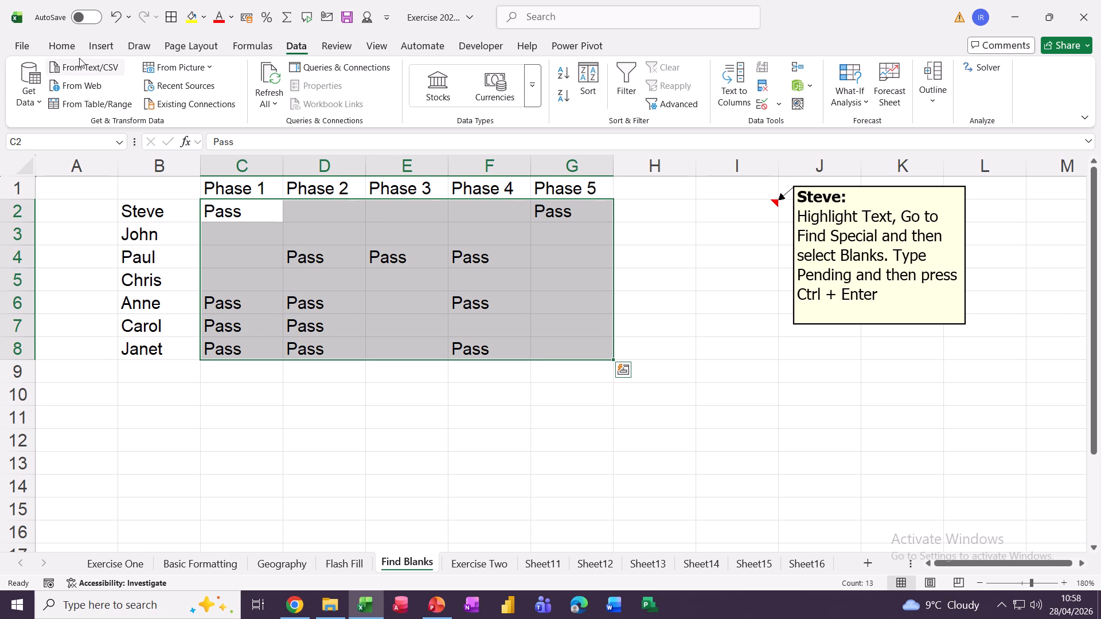
Select only the blank cells in the Phase grid using Go To Special > Blanks.
click(61, 46)
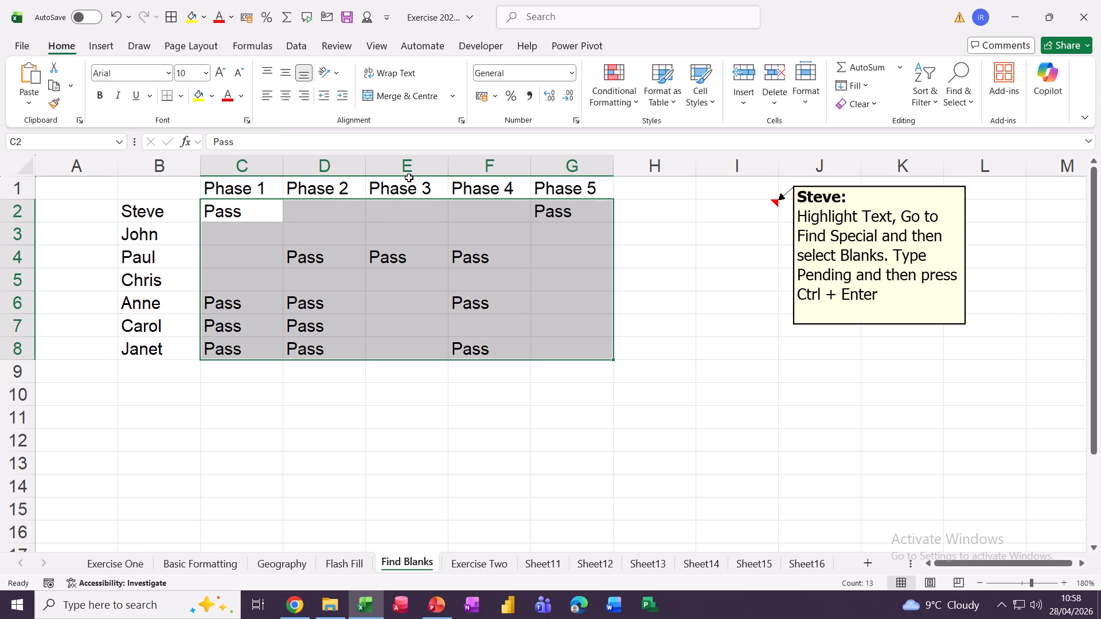
click(961, 70)
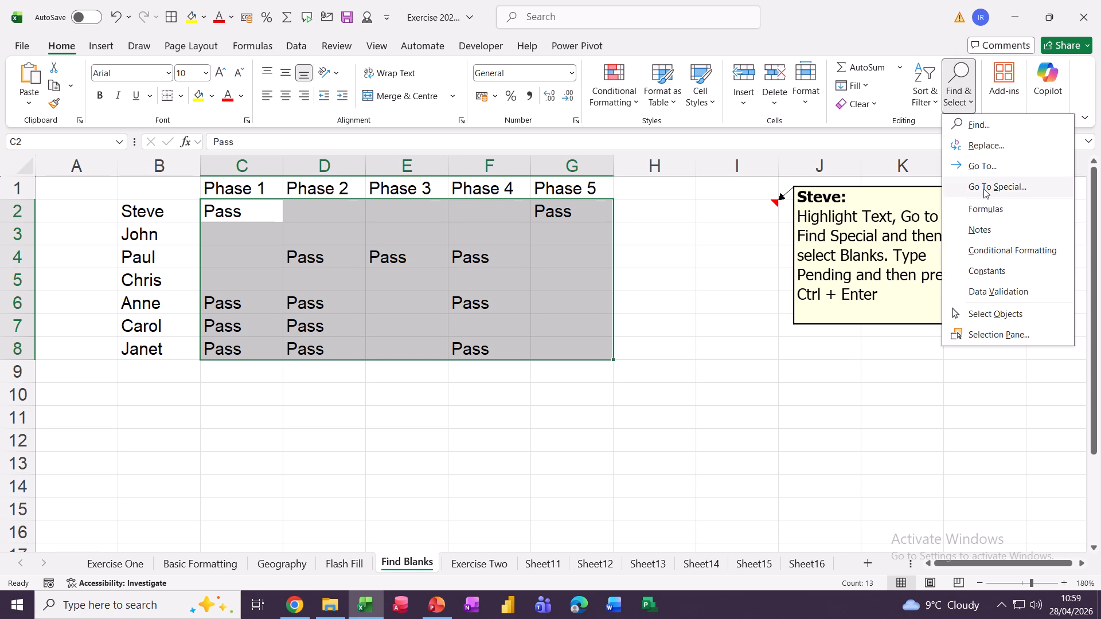
click(985, 192)
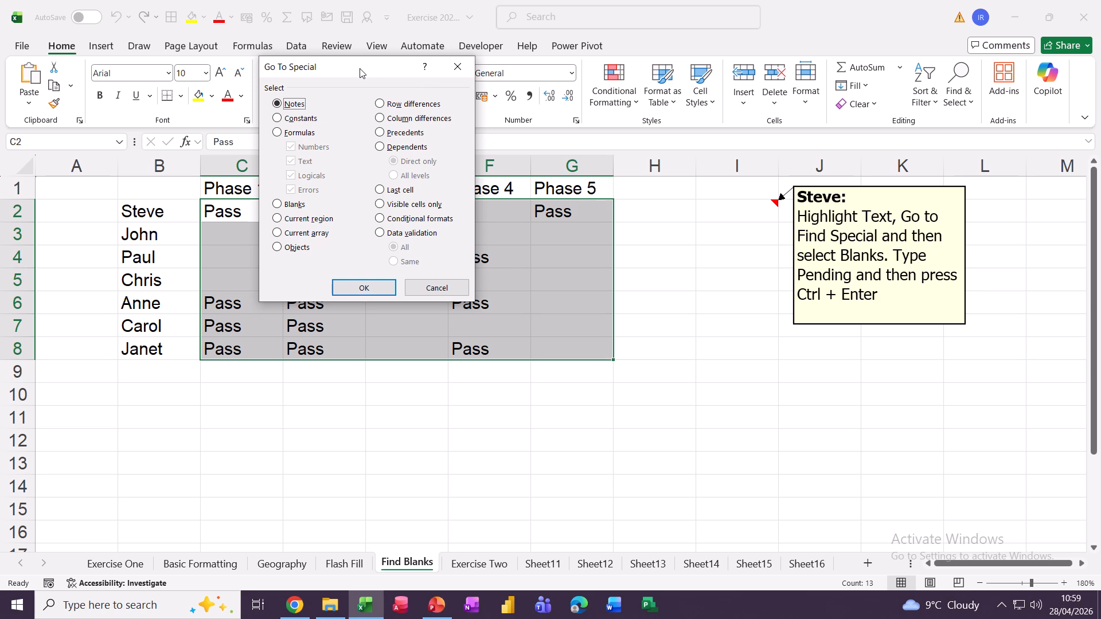
drag(344, 67, 683, 63)
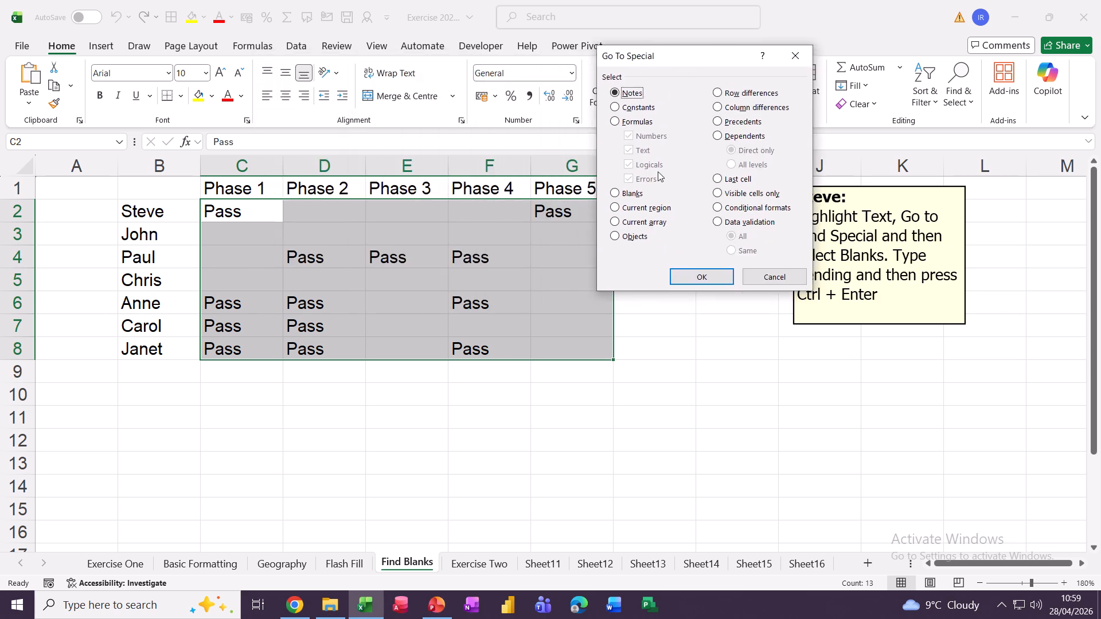
click(618, 194)
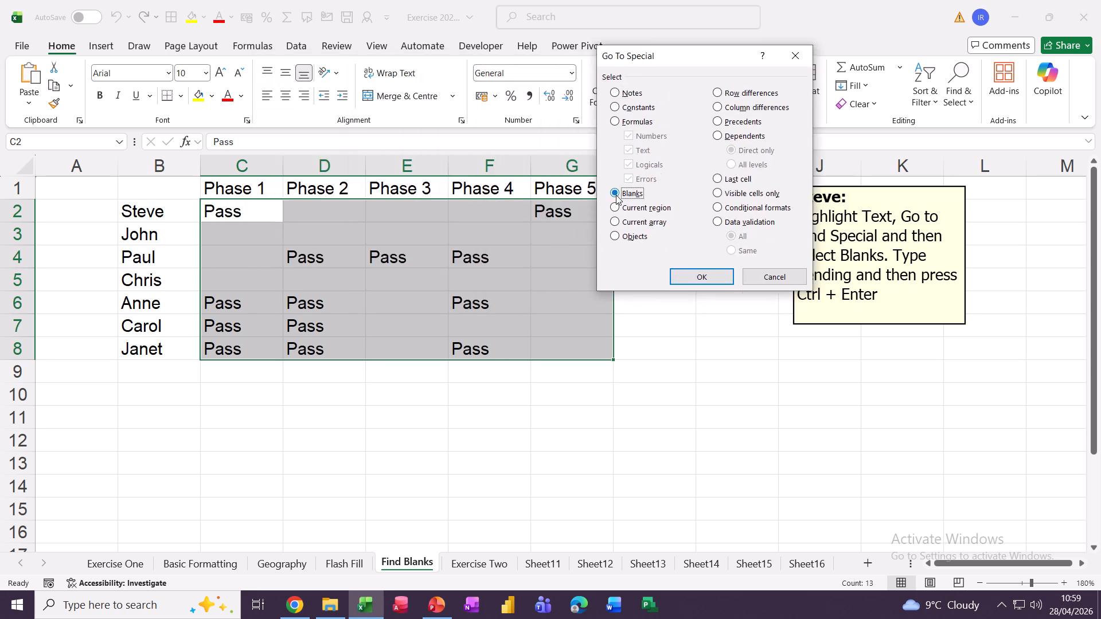
click(686, 277)
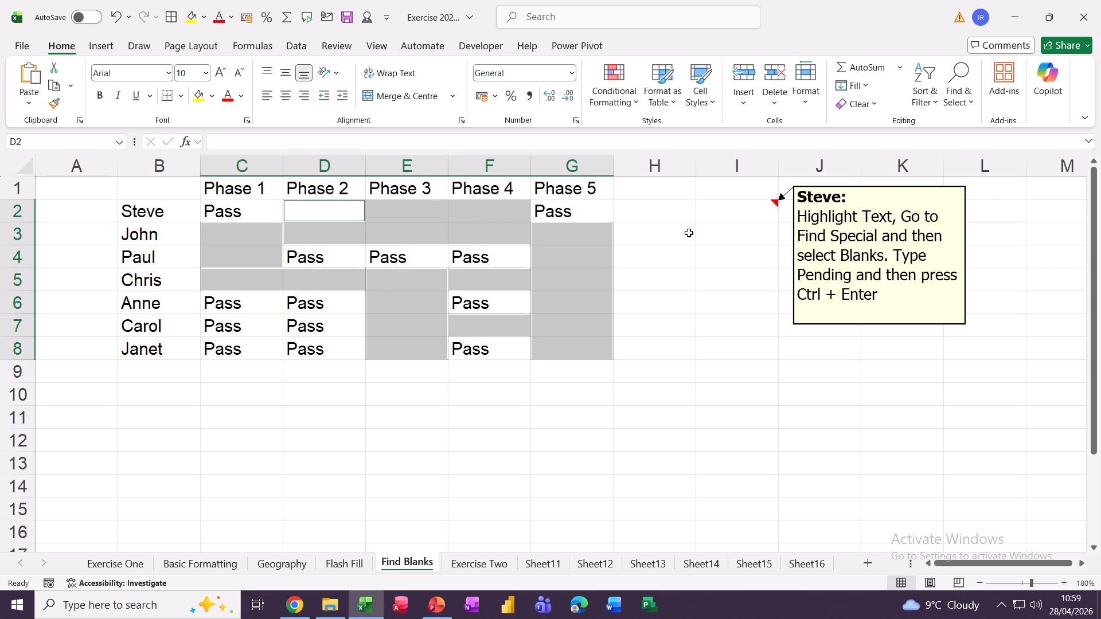
Fill all the selected blank cells with Pending at once.
text(Pe)
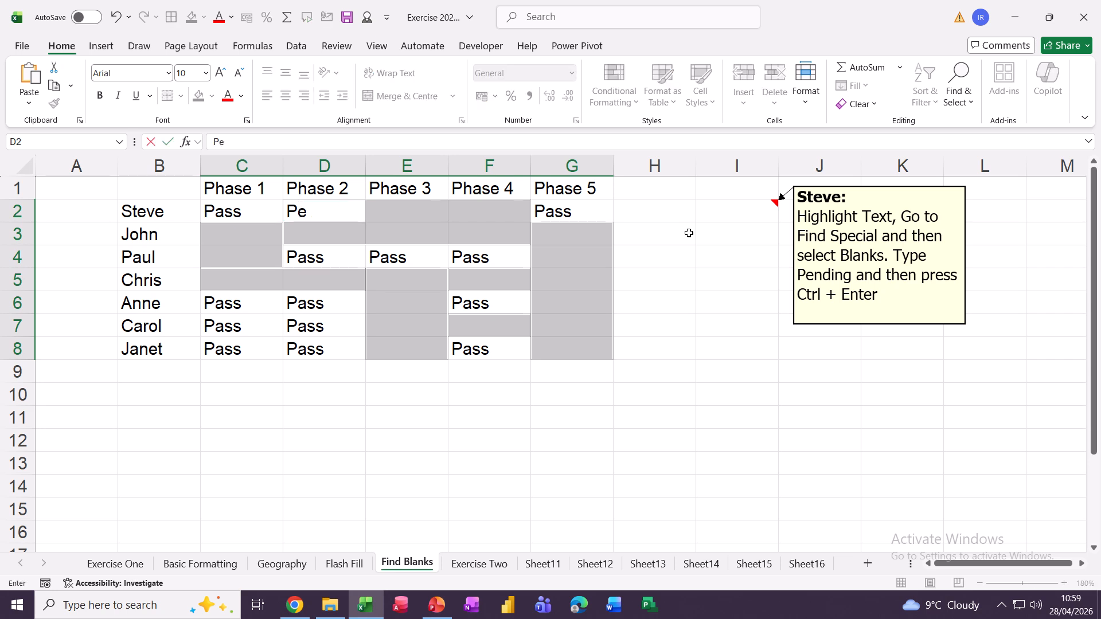
text(nding)
key(ctrl+Return)
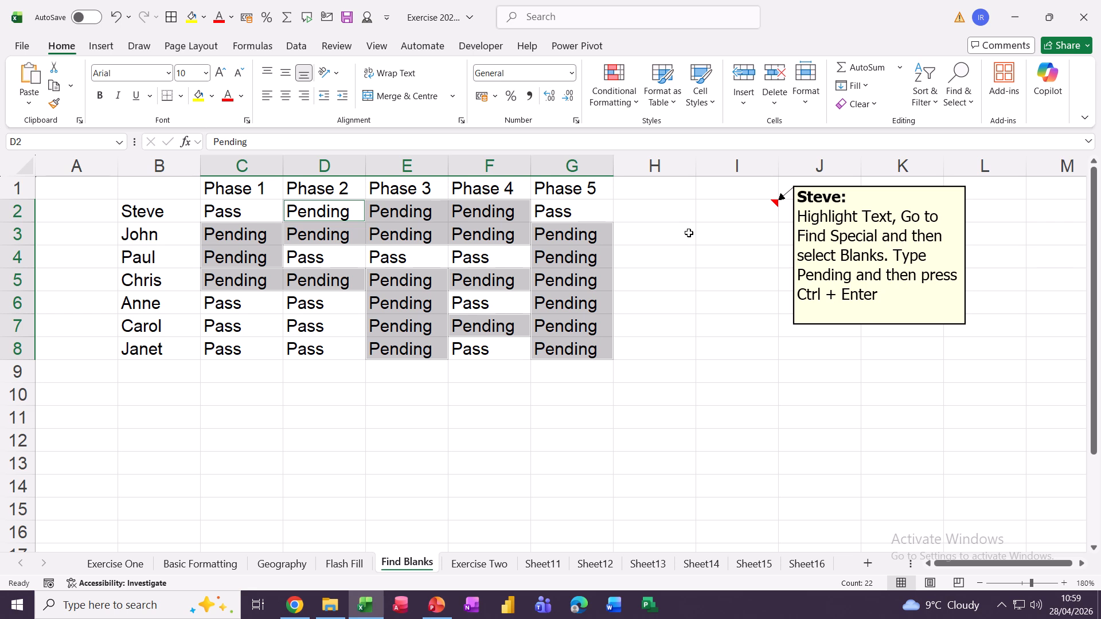
click(677, 275)
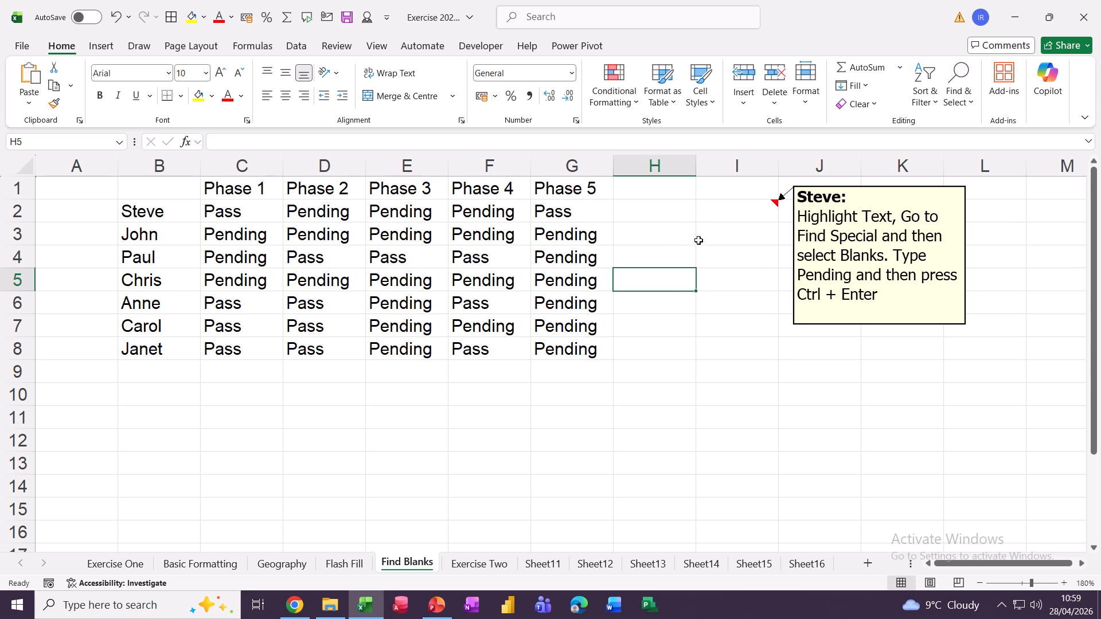
click(654, 169)
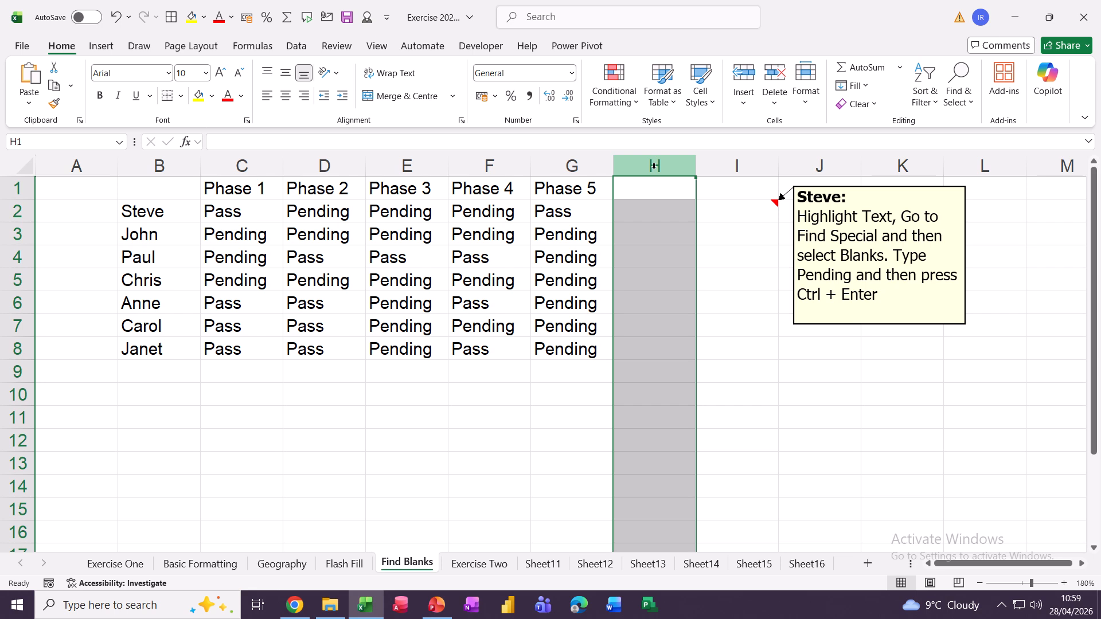
text(steve)
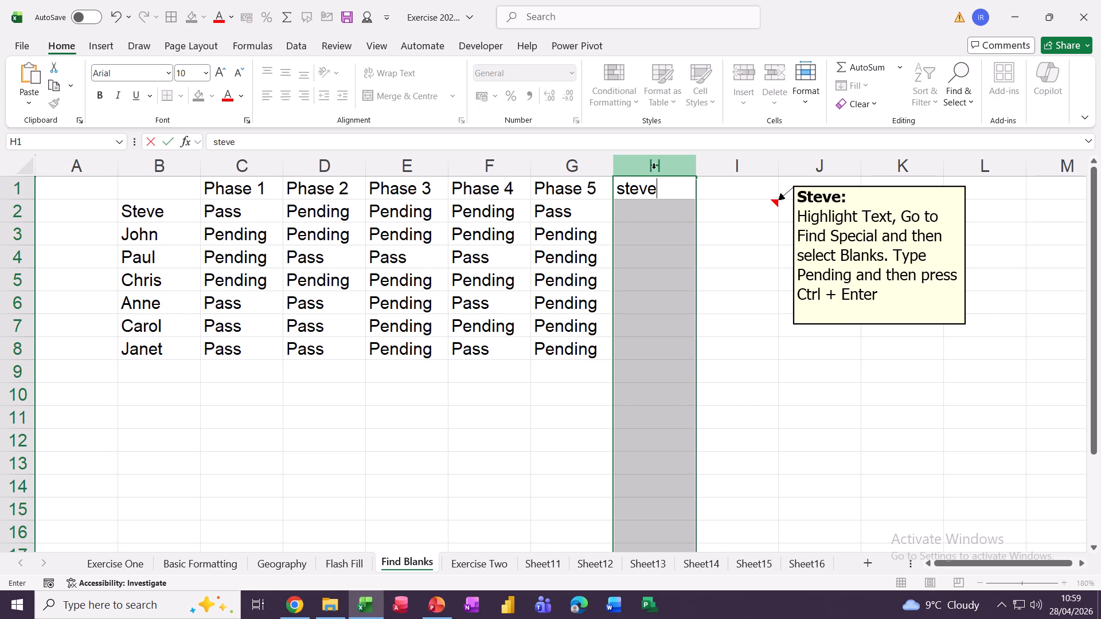
key(ctrl+Return)
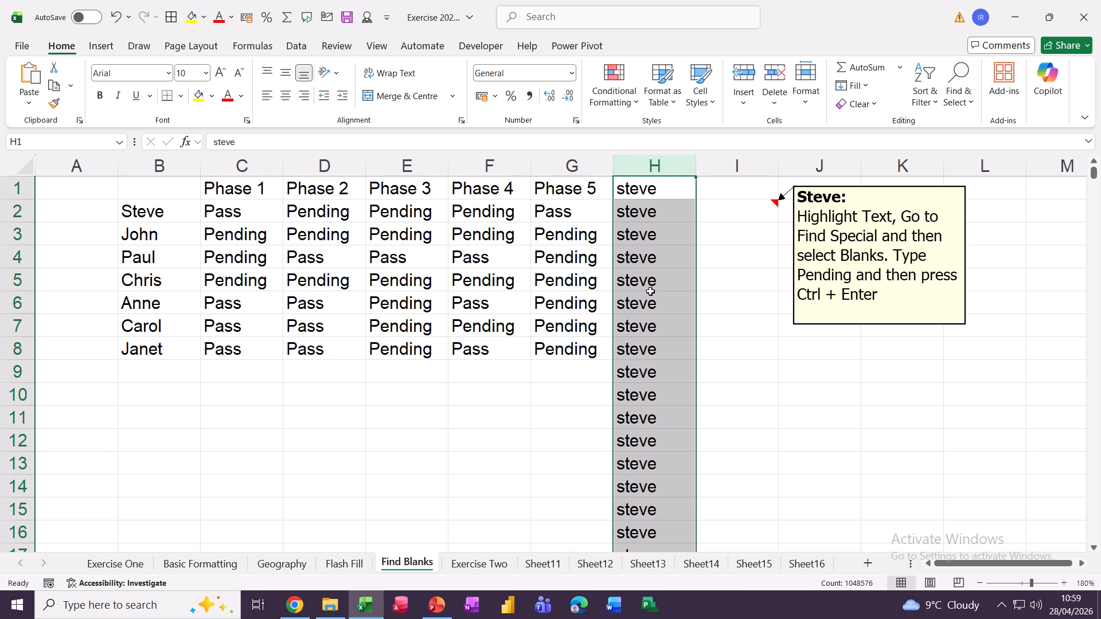
key(ctrl+End)
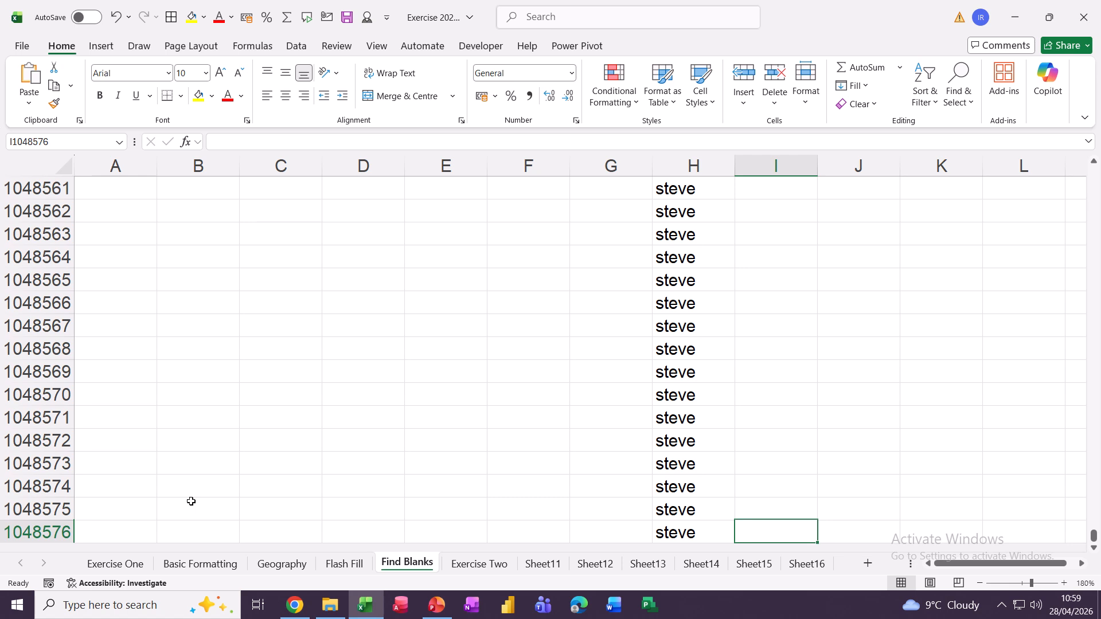
key(ctrl+Home)
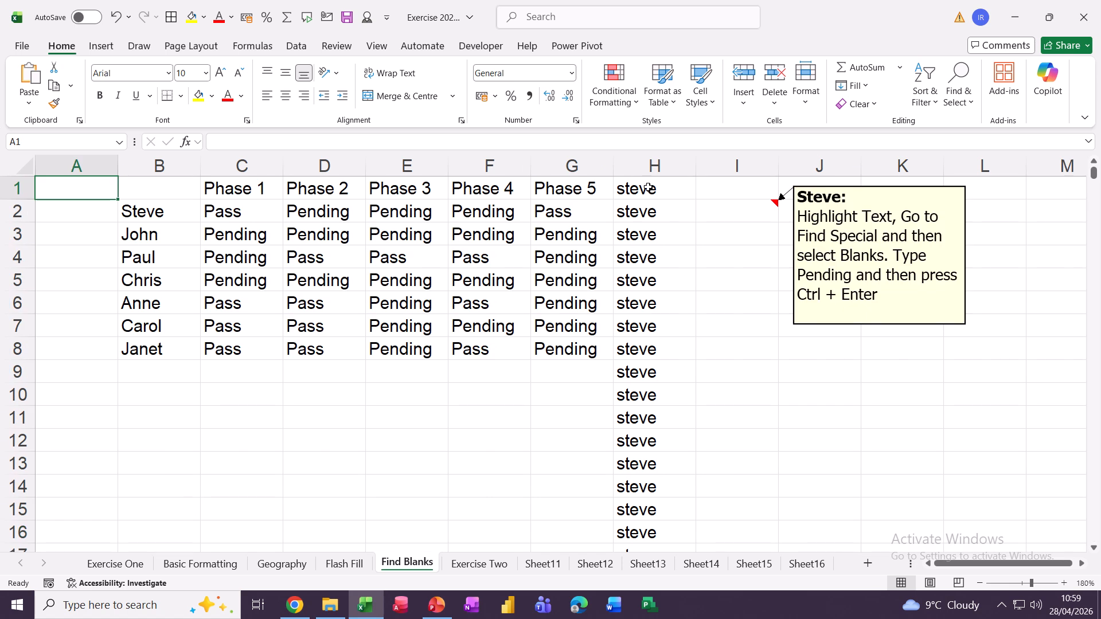
click(639, 167)
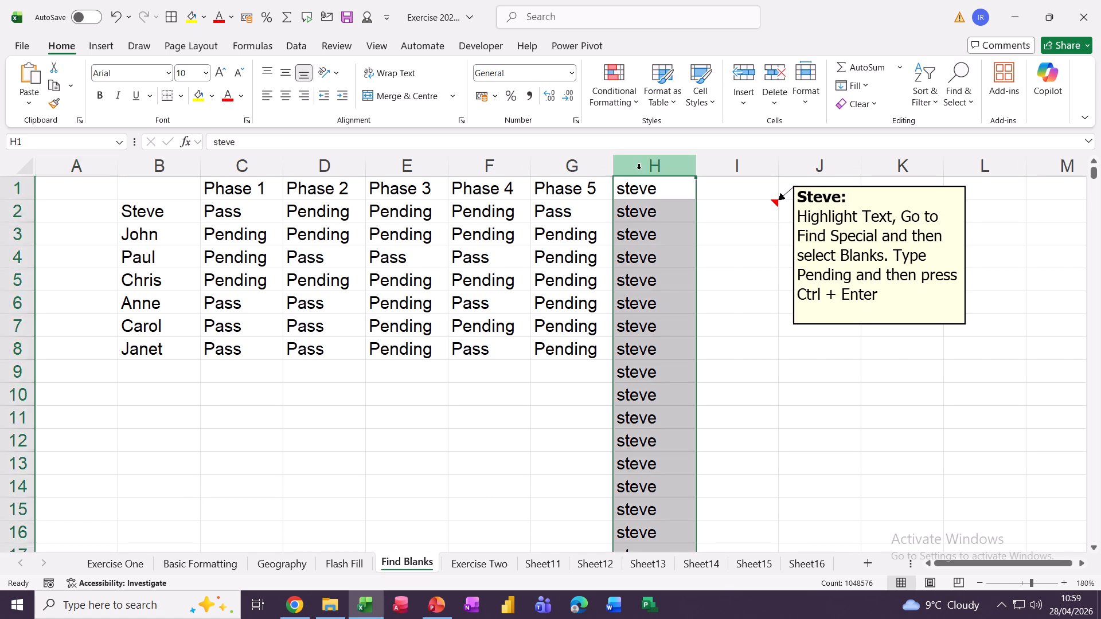
key(Delete)
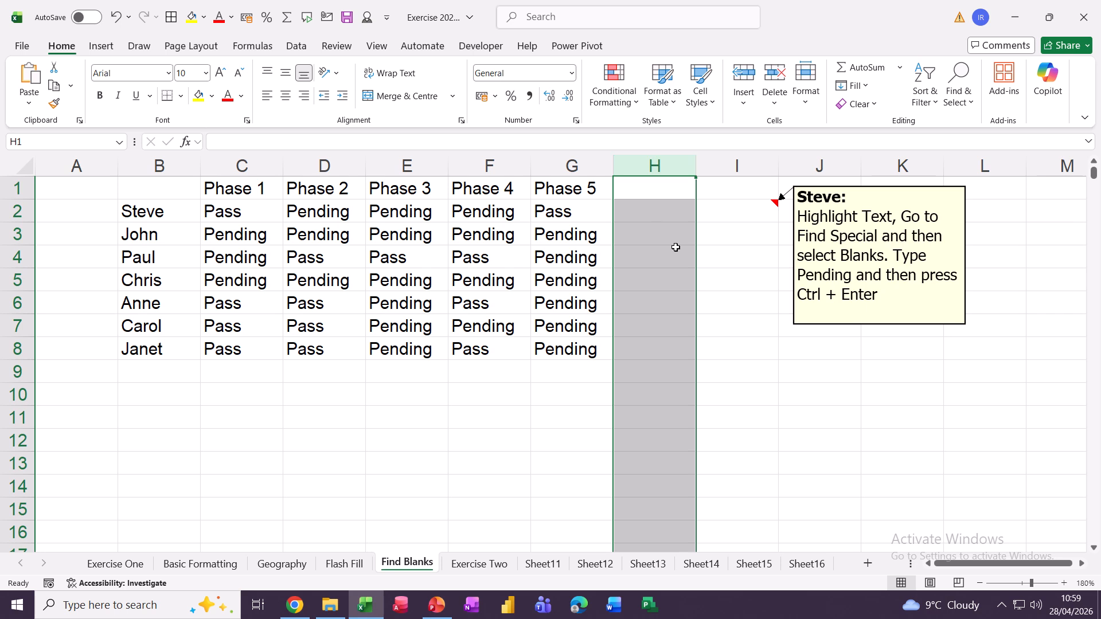
click(714, 257)
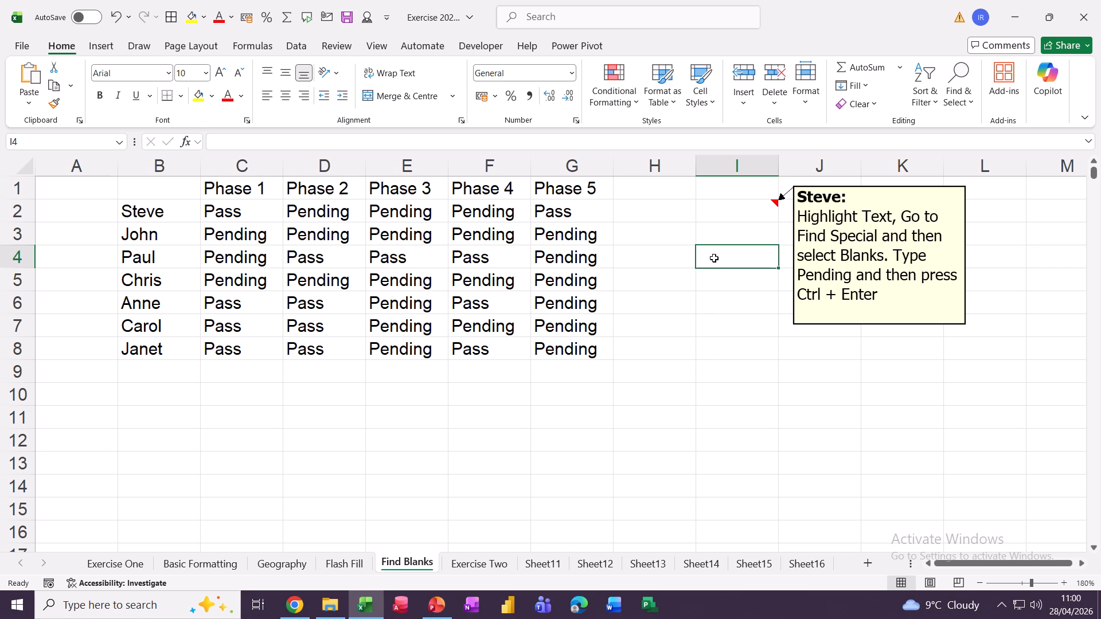
Fill a date series from today down I4:I11 and move the instruction note further right.
key(ctrl+semicolon)
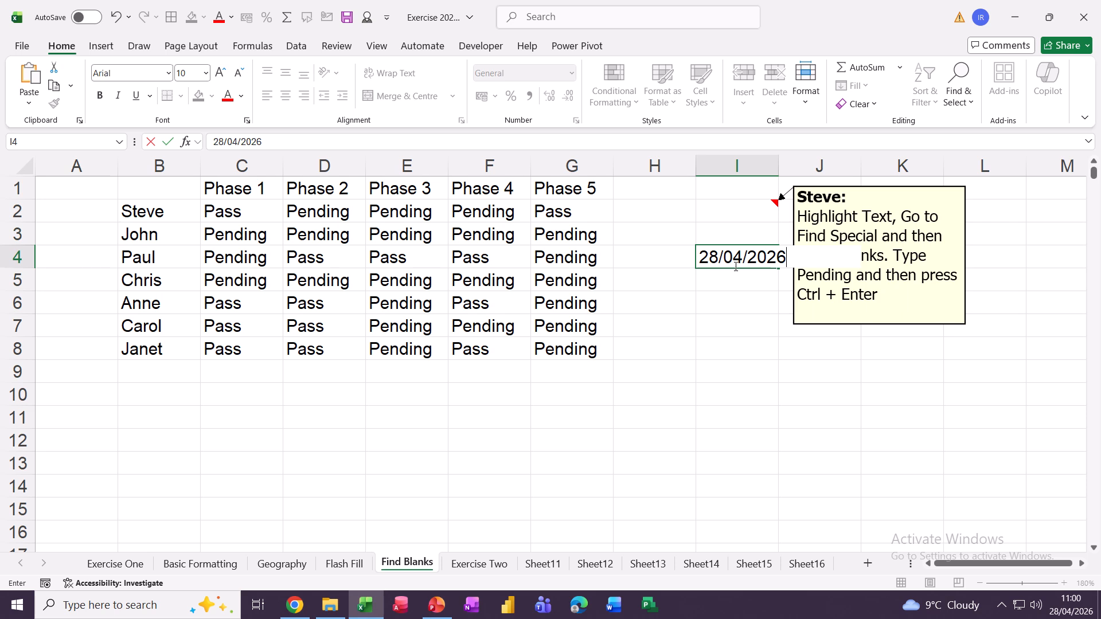
click(780, 269)
drag(790, 269, 791, 427)
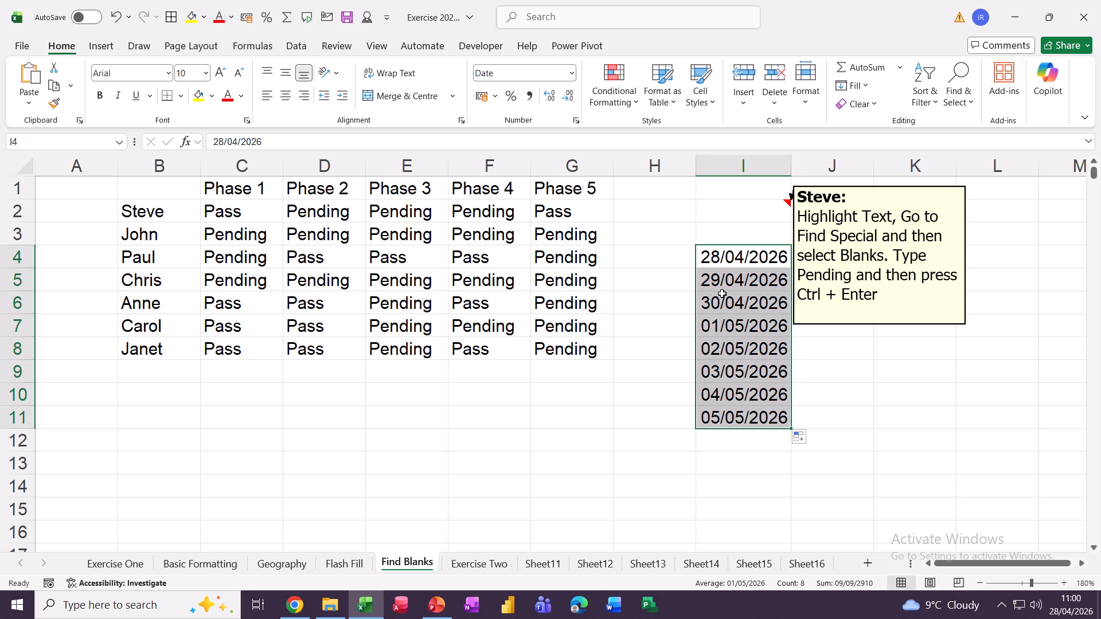
click(830, 325)
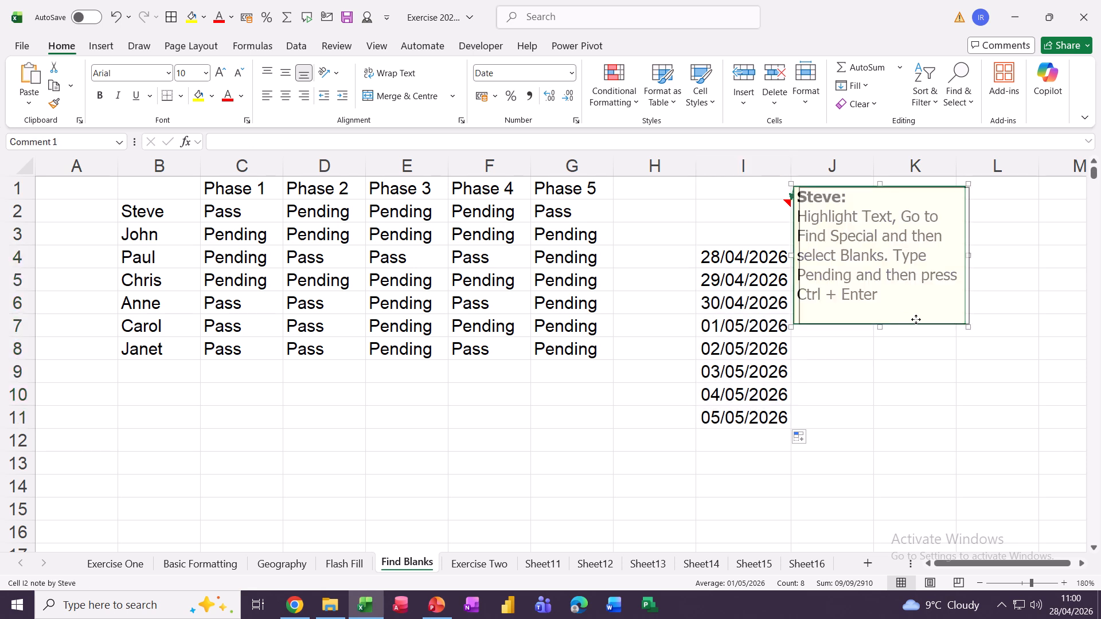
drag(915, 319, 1007, 319)
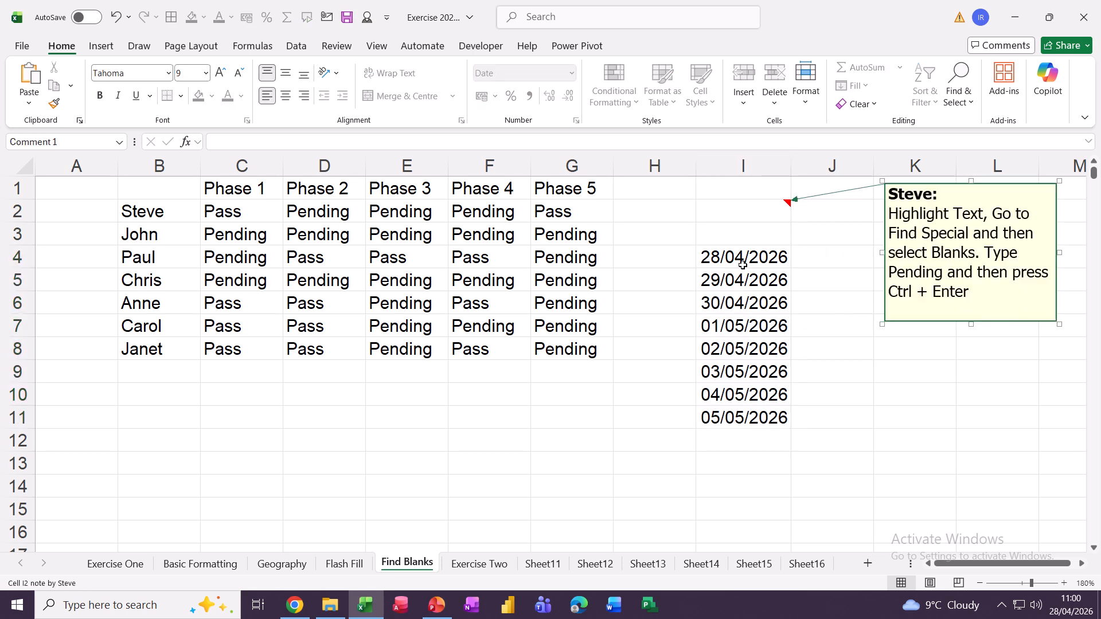
Copy the same date down I4:I11 instead of a series, then clear I4:I11.
click(722, 256)
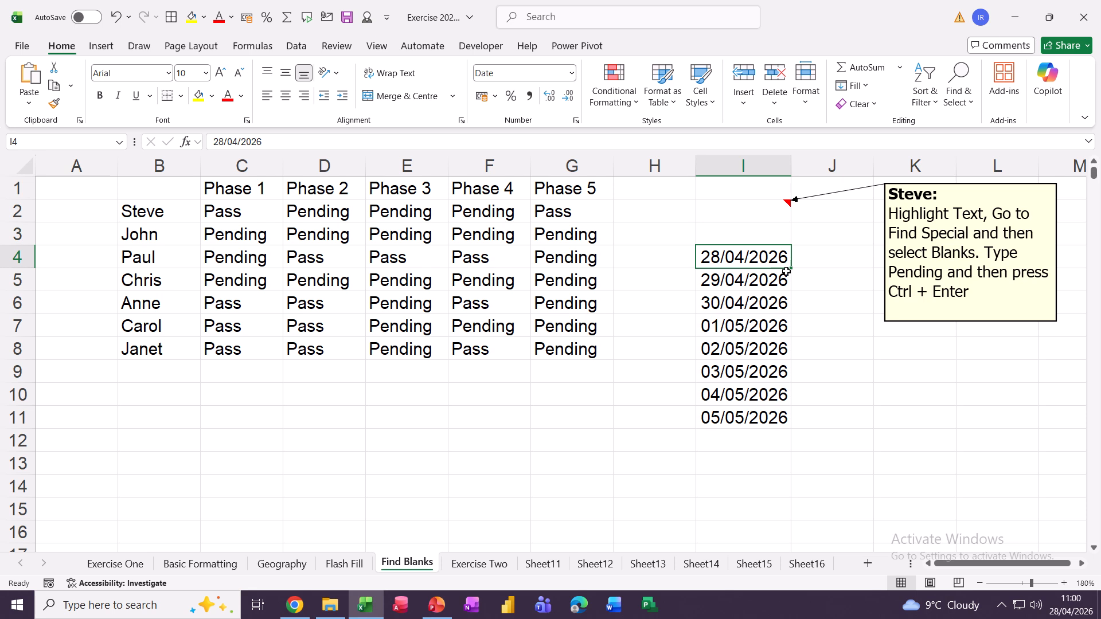
drag(786, 271, 794, 422)
key(ctrl)
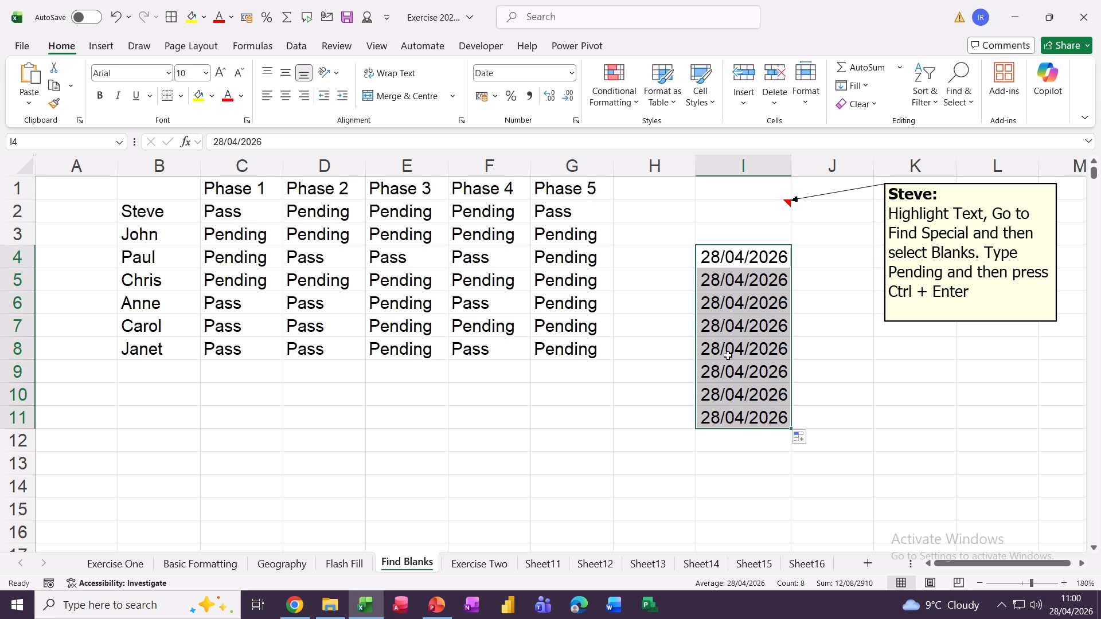
key(Delete)
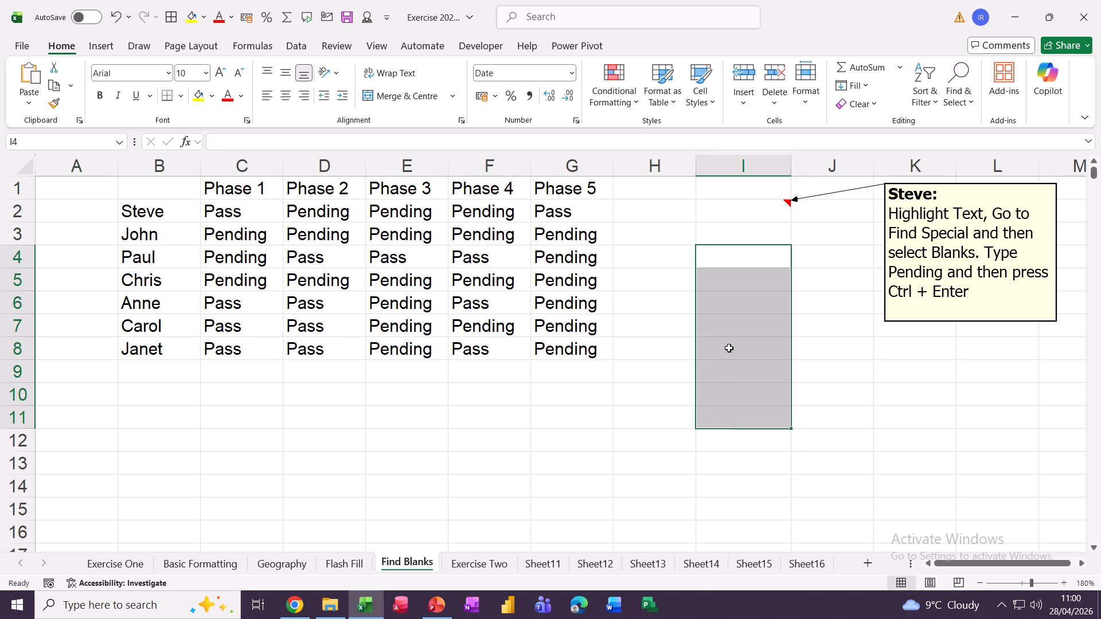
Enter today's date, 28/04/2026, into every cell of I3:I12 at once.
click(769, 356)
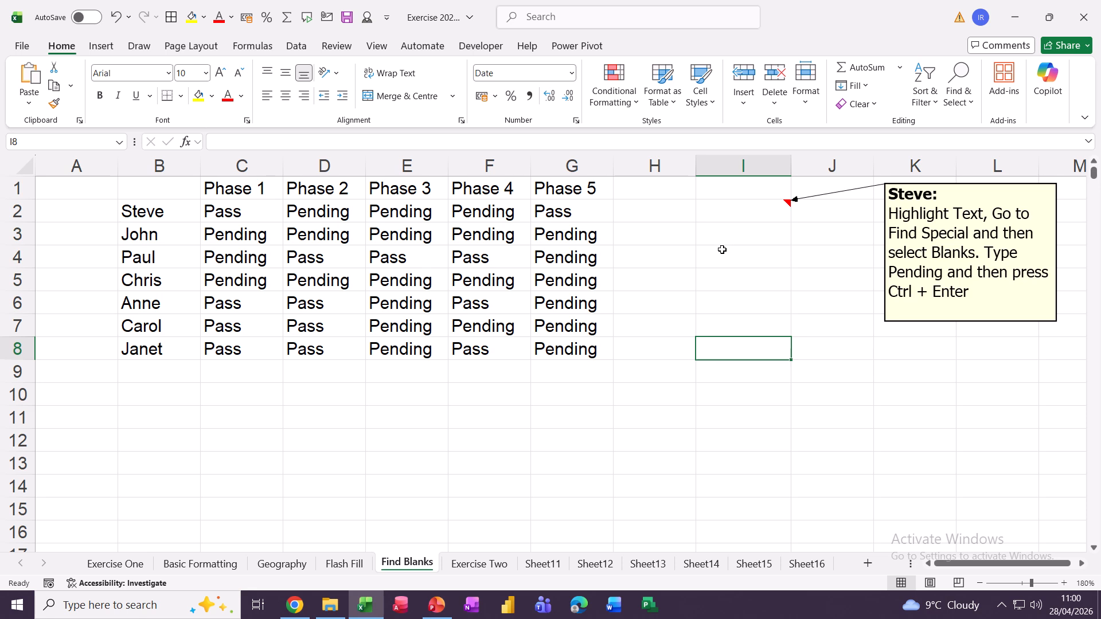
drag(721, 243, 749, 436)
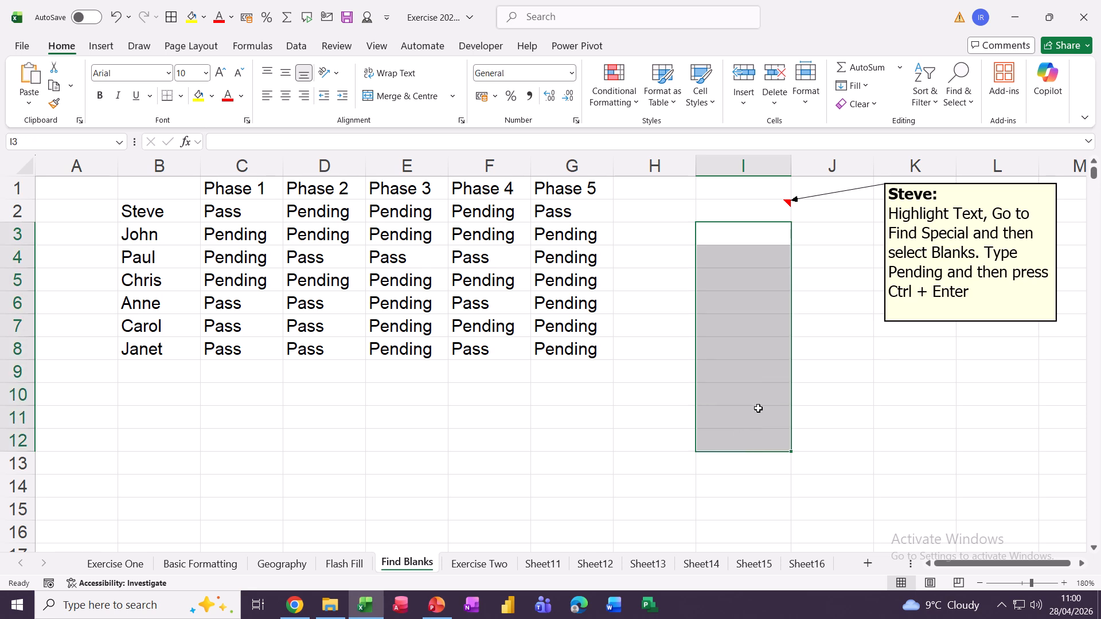
key(ctrl+semicolon)
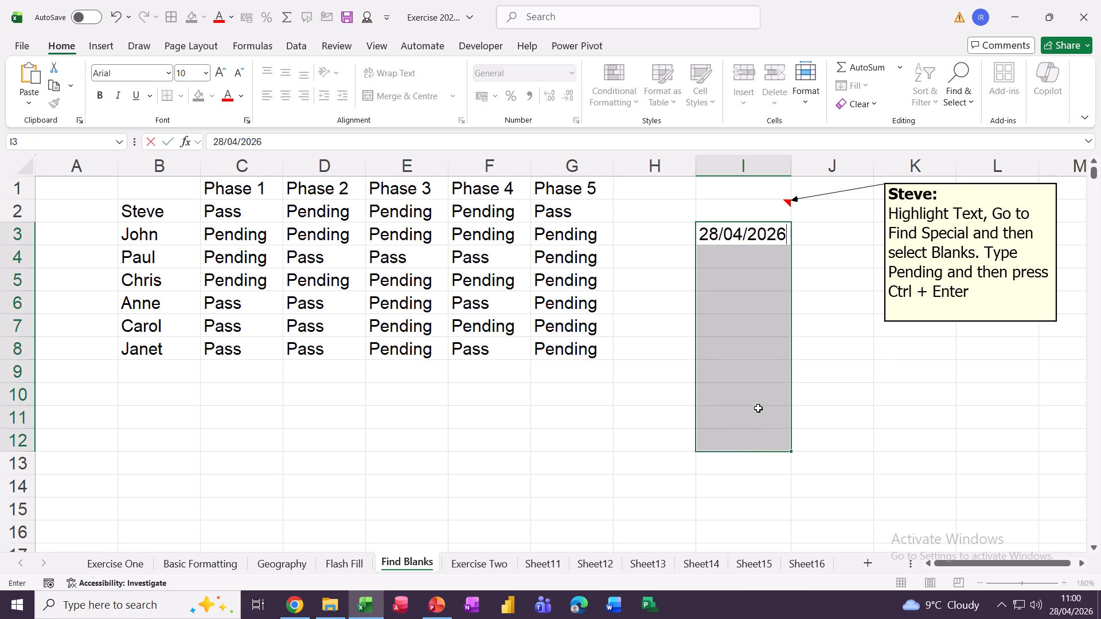
key(ctrl+Return)
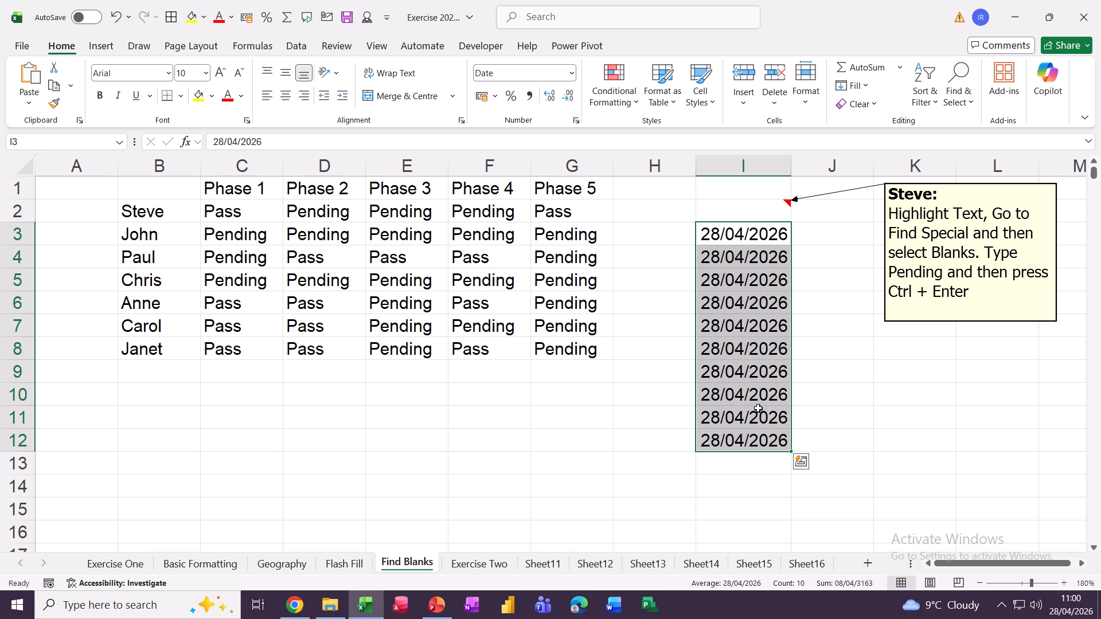
click(532, 410)
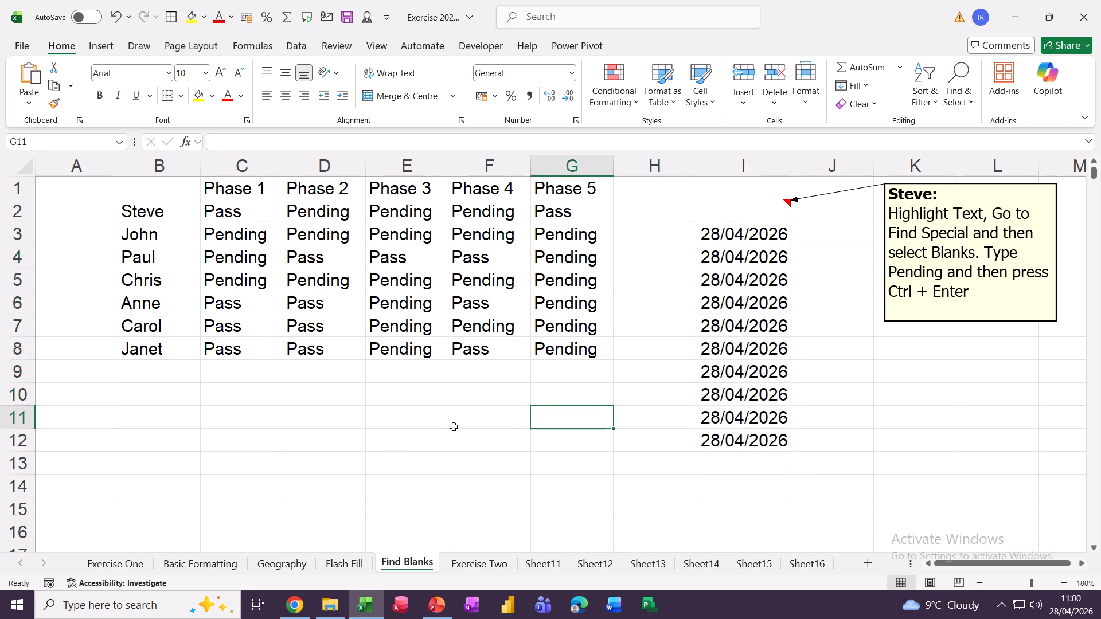